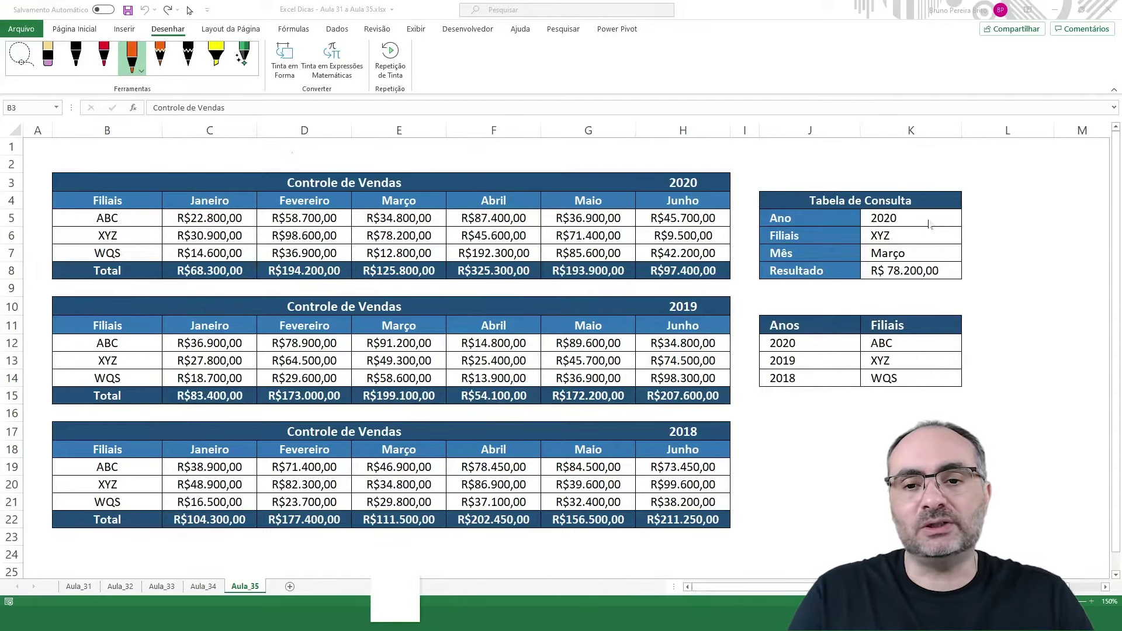
Step: Examine the drop-down choices offered for Ano, Filiais and Mês in the Tabela de Consulta (K5:K7)
click(950, 218)
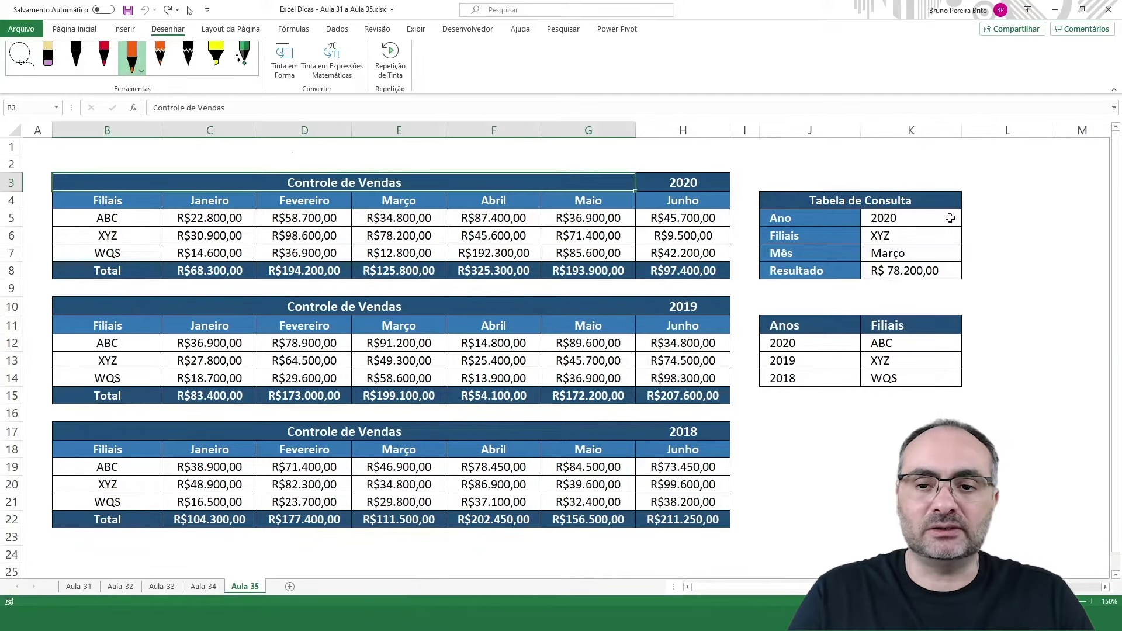
click(952, 219)
click(968, 221)
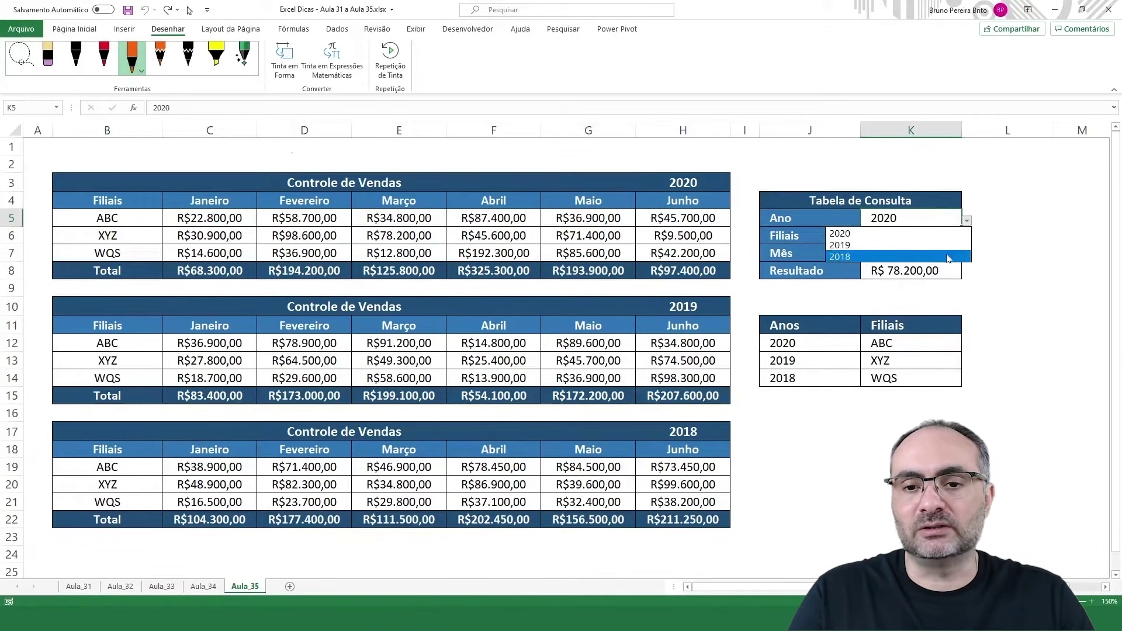
click(966, 222)
click(944, 235)
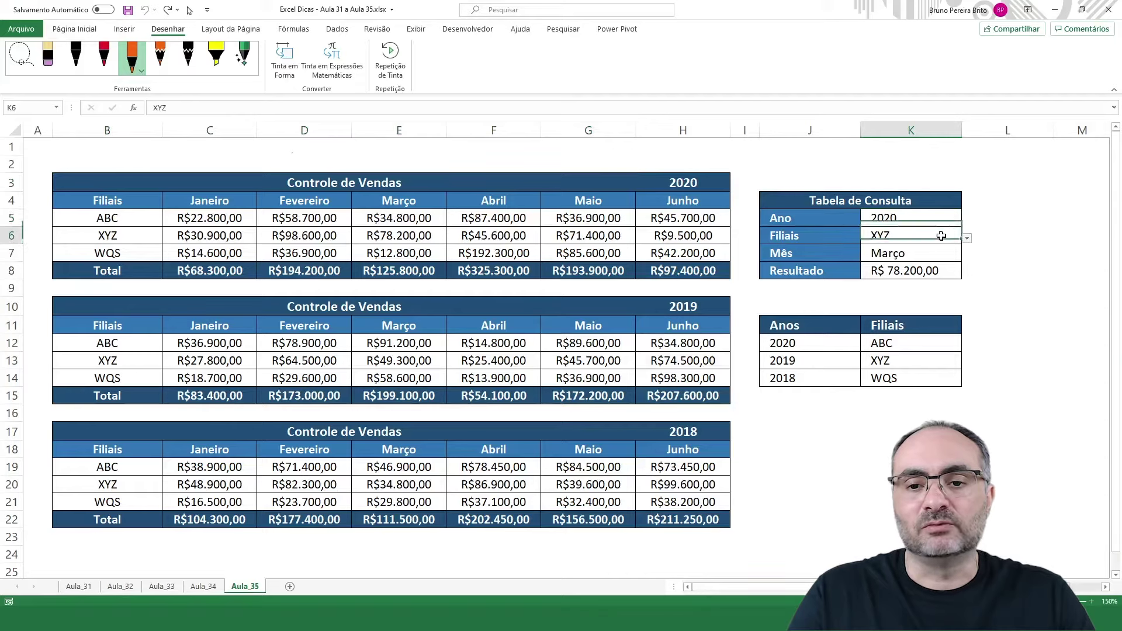
click(967, 239)
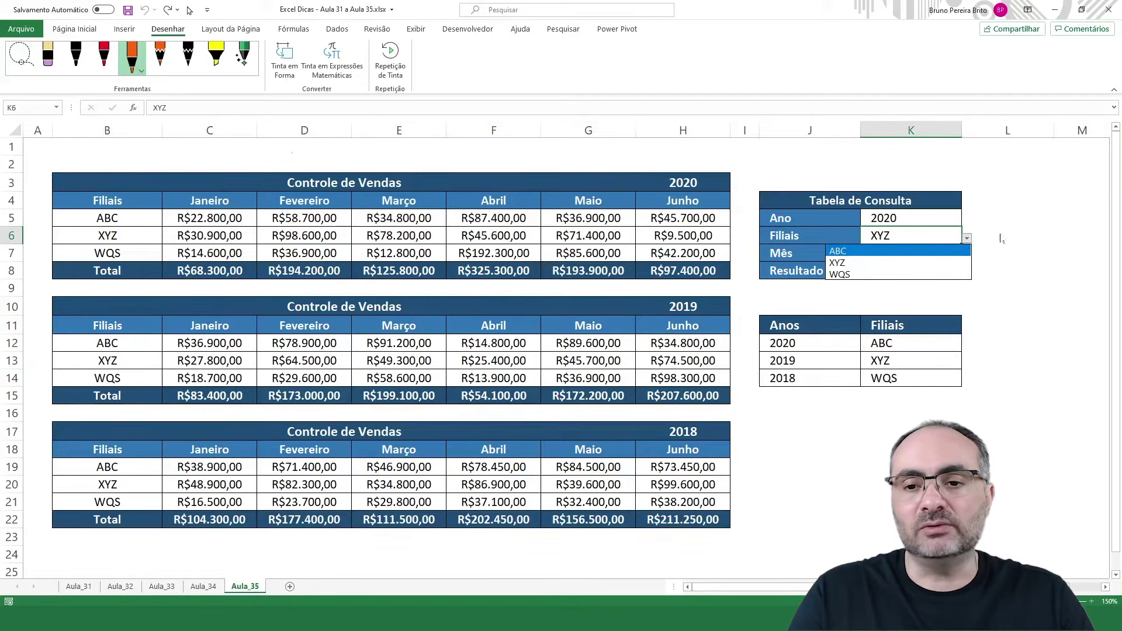
click(968, 239)
click(945, 255)
click(967, 255)
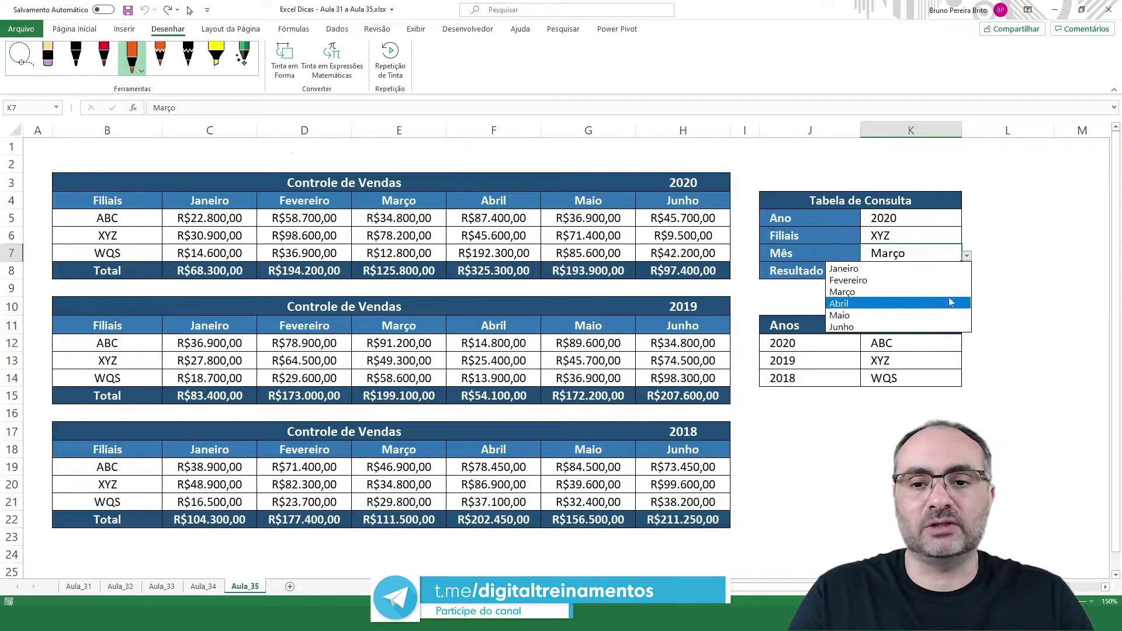
click(1011, 218)
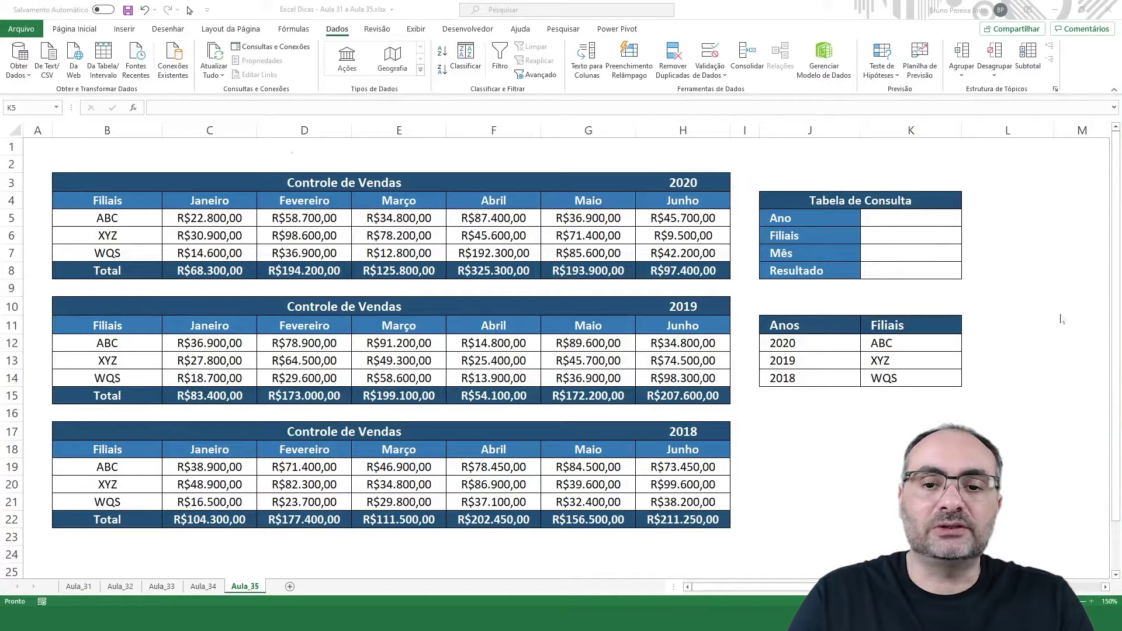
Step: Add list data validation to the Ano cell K5 with source =$J$12:$J$14, and choose 2020 from it
click(916, 215)
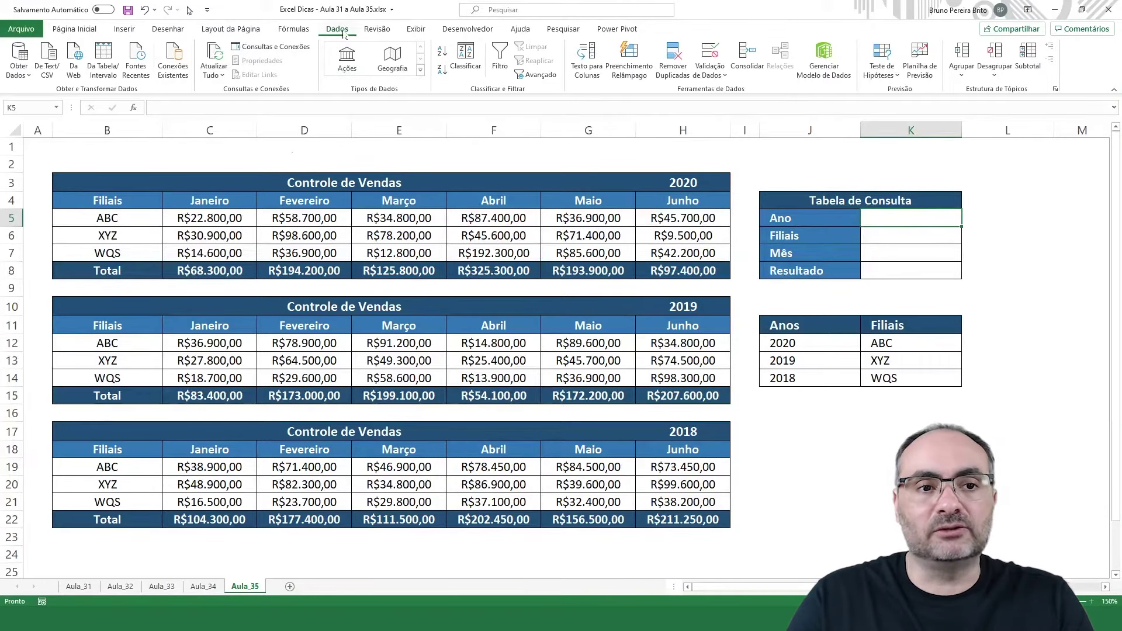
click(723, 80)
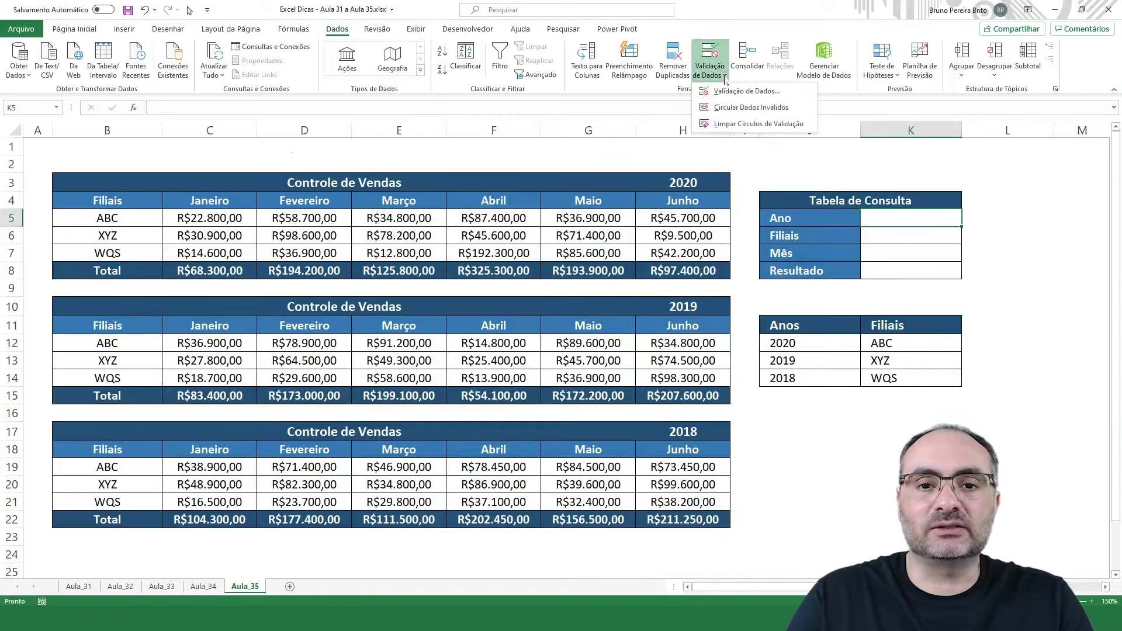
click(793, 96)
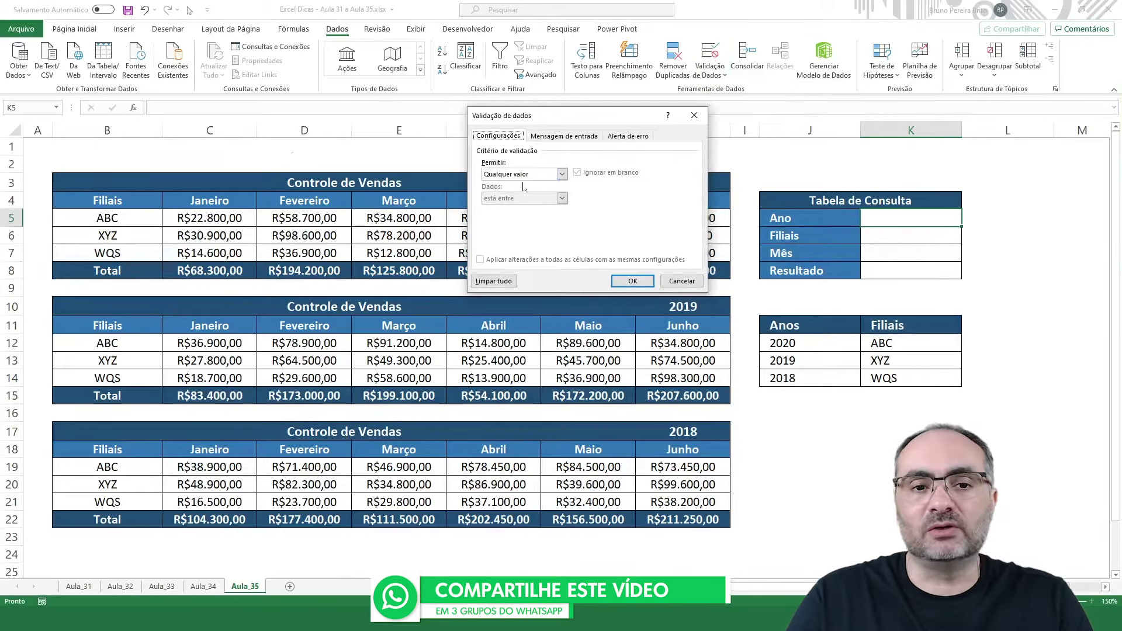
click(562, 175)
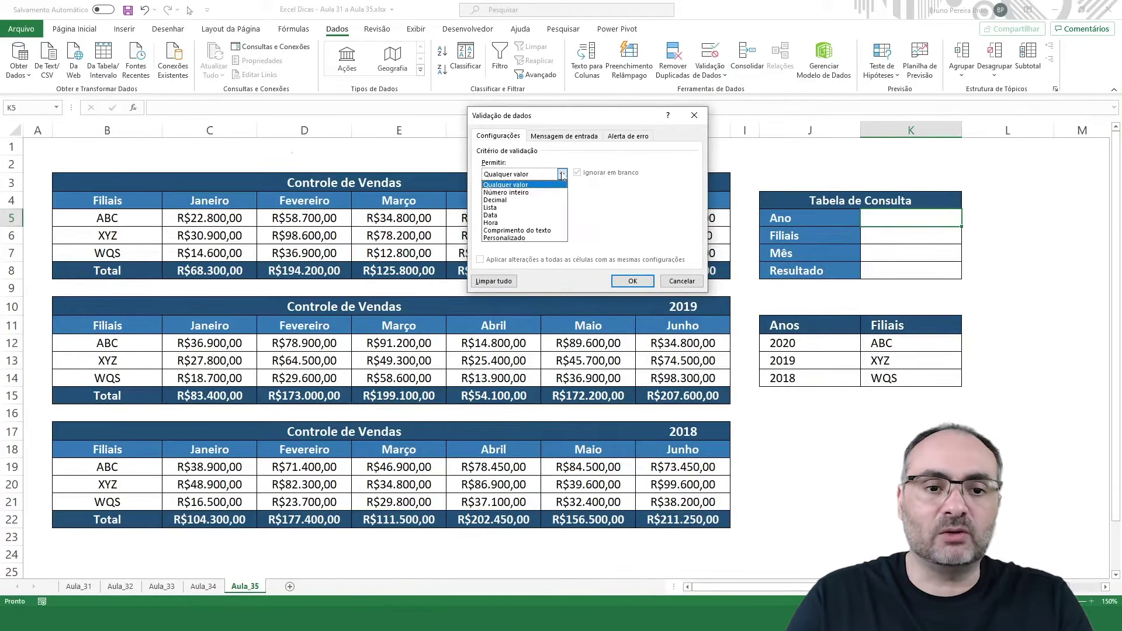
click(508, 208)
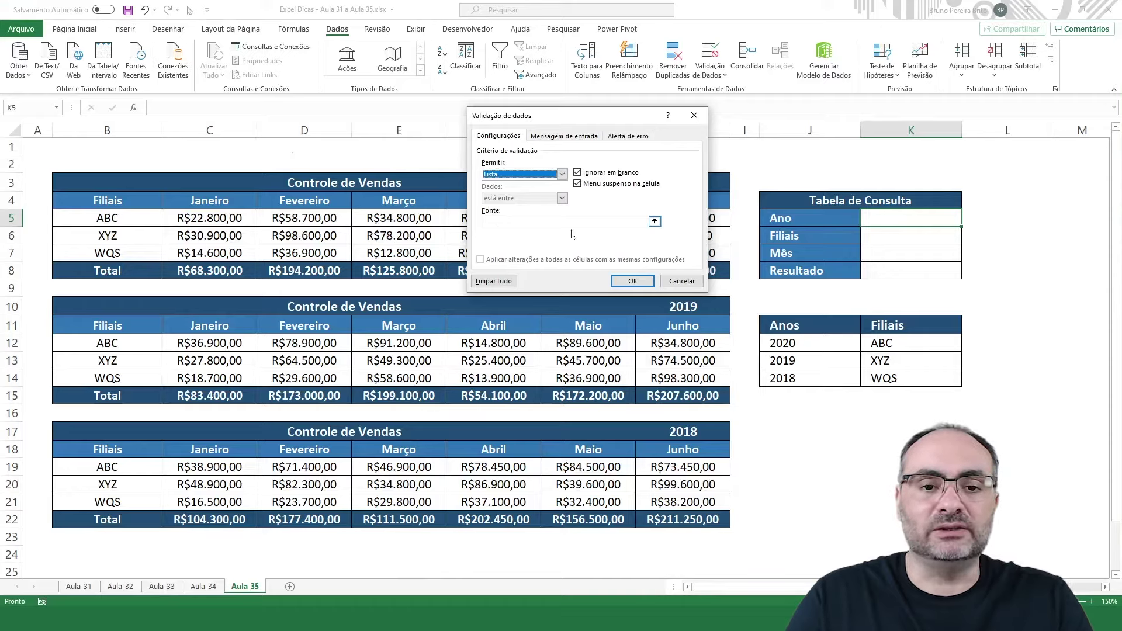
click(654, 222)
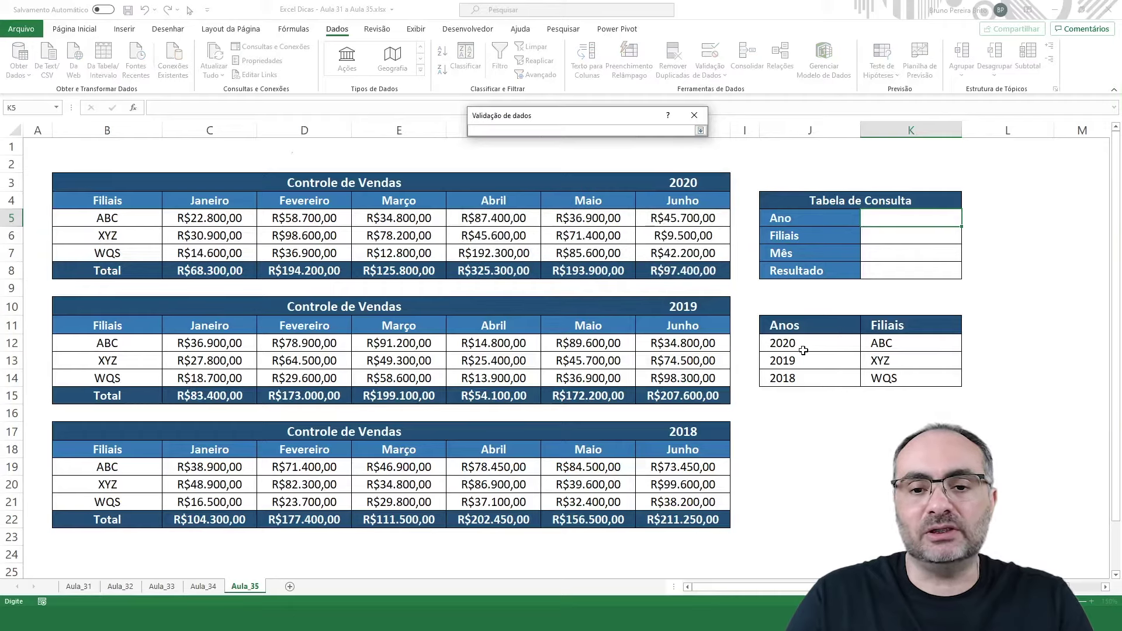
drag(808, 343, 809, 379)
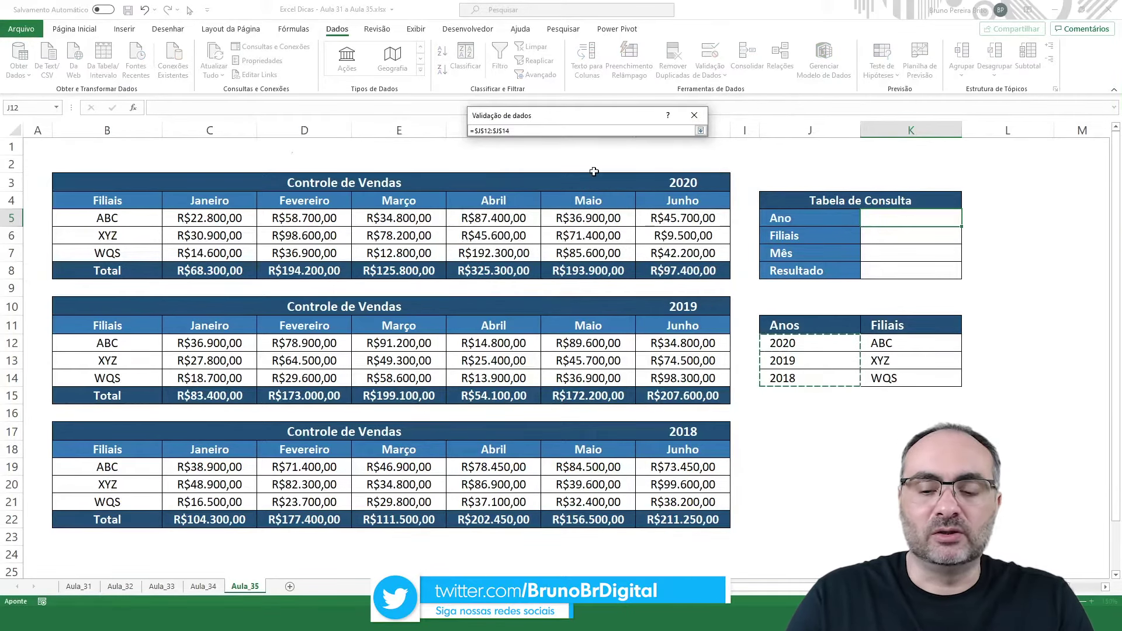
key(Return)
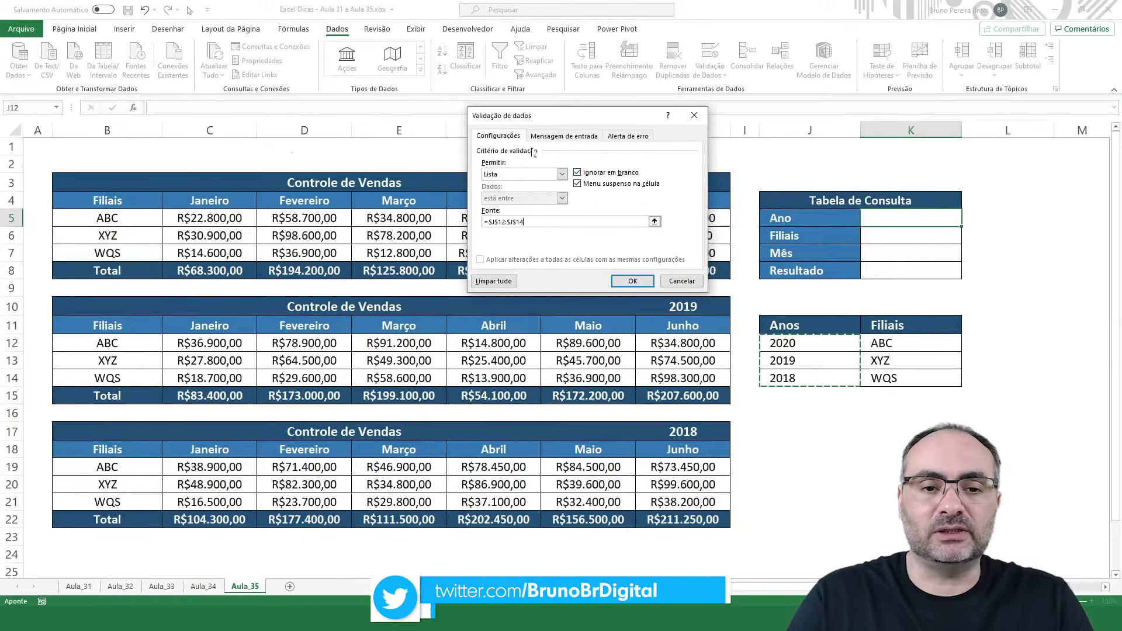
click(640, 282)
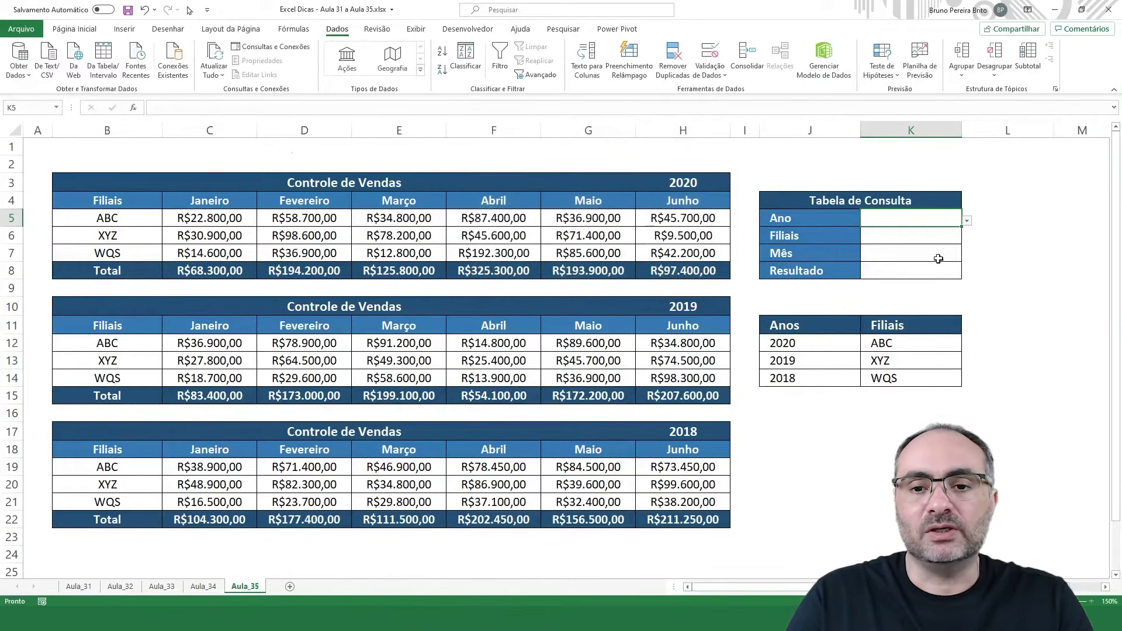
click(967, 222)
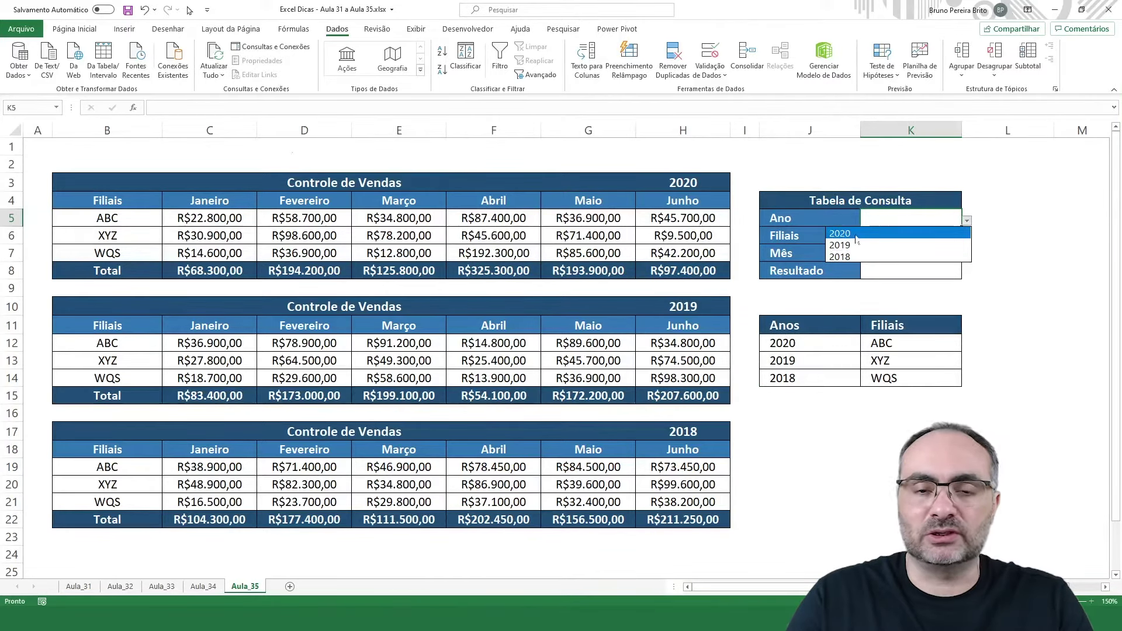
click(856, 234)
Step: Add list data validation to the Filiais cell K6 with source =$K$12:$K$14, and choose XYZ from it
click(905, 237)
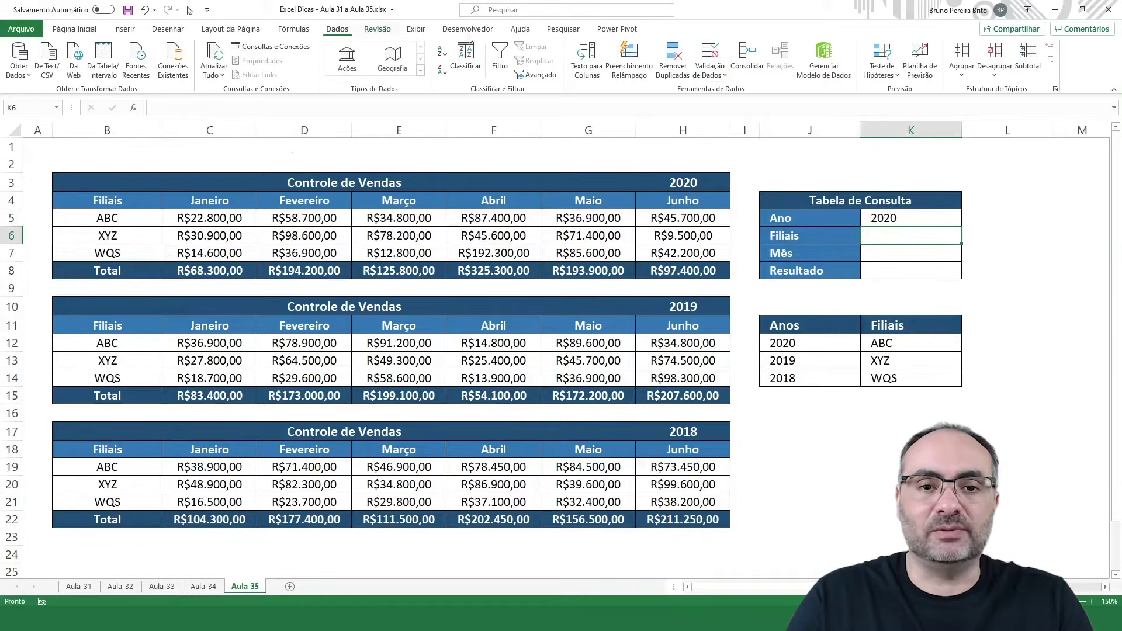
click(710, 69)
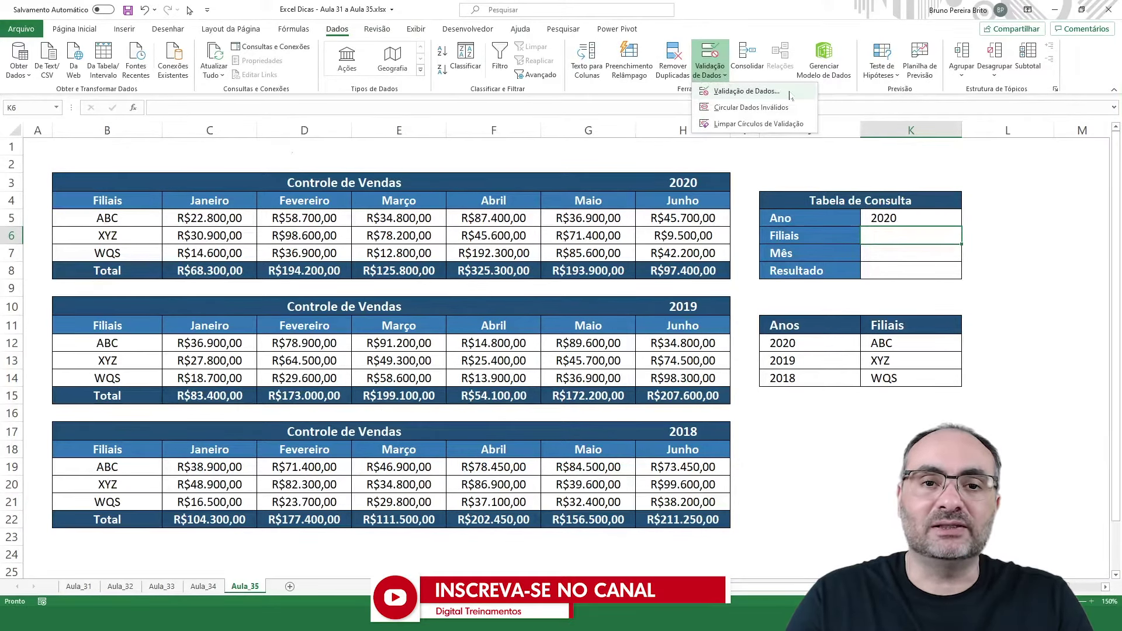
click(790, 94)
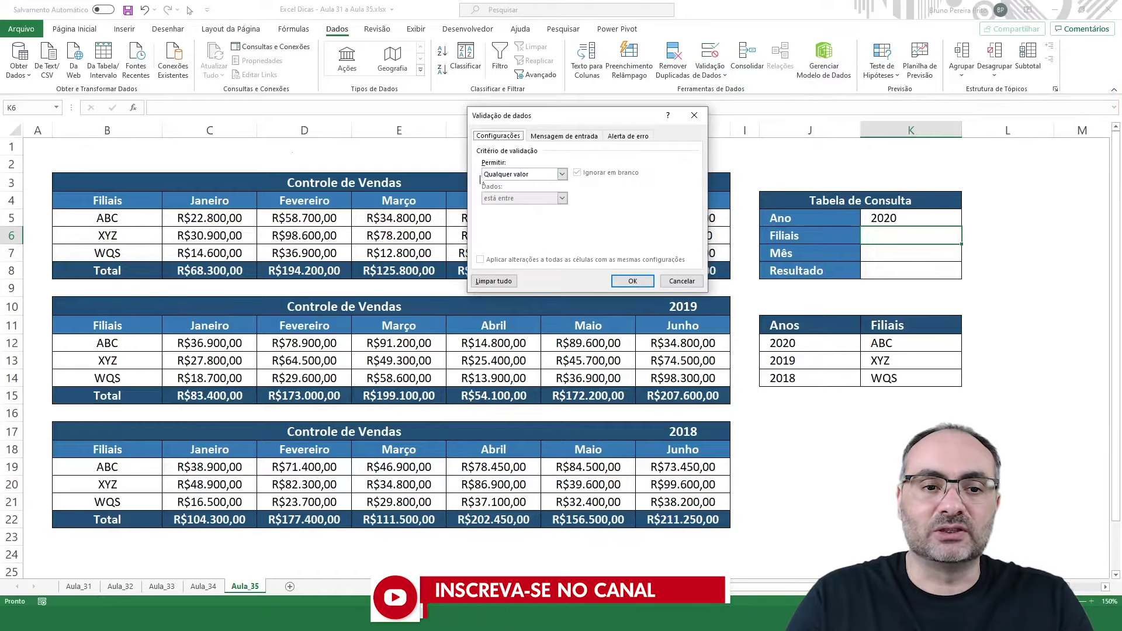
click(561, 174)
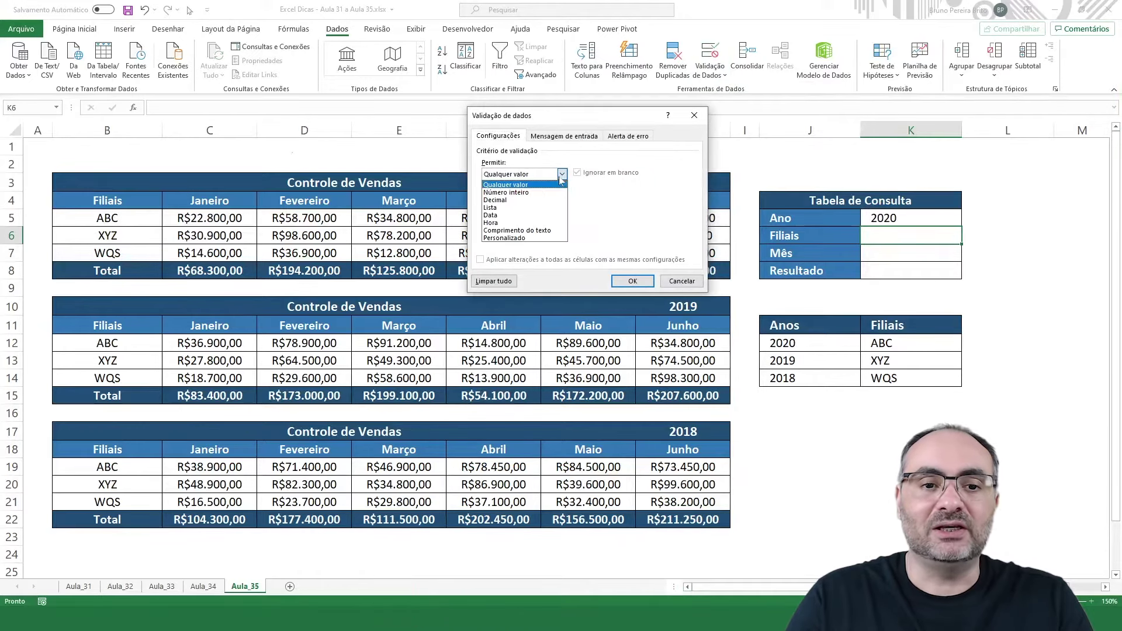
click(506, 208)
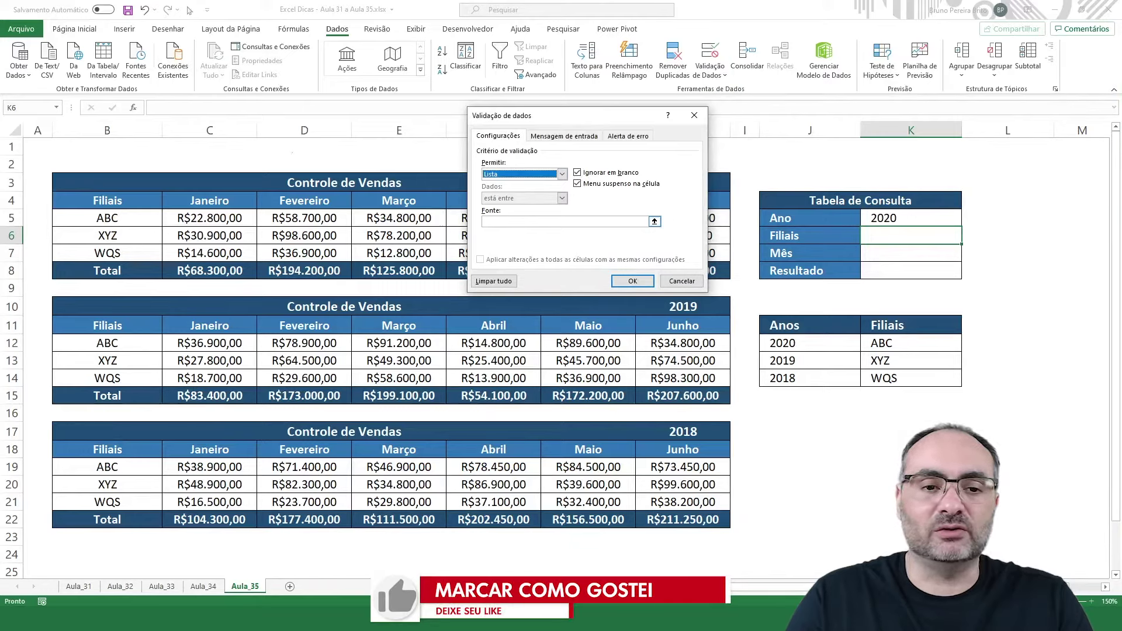
click(506, 220)
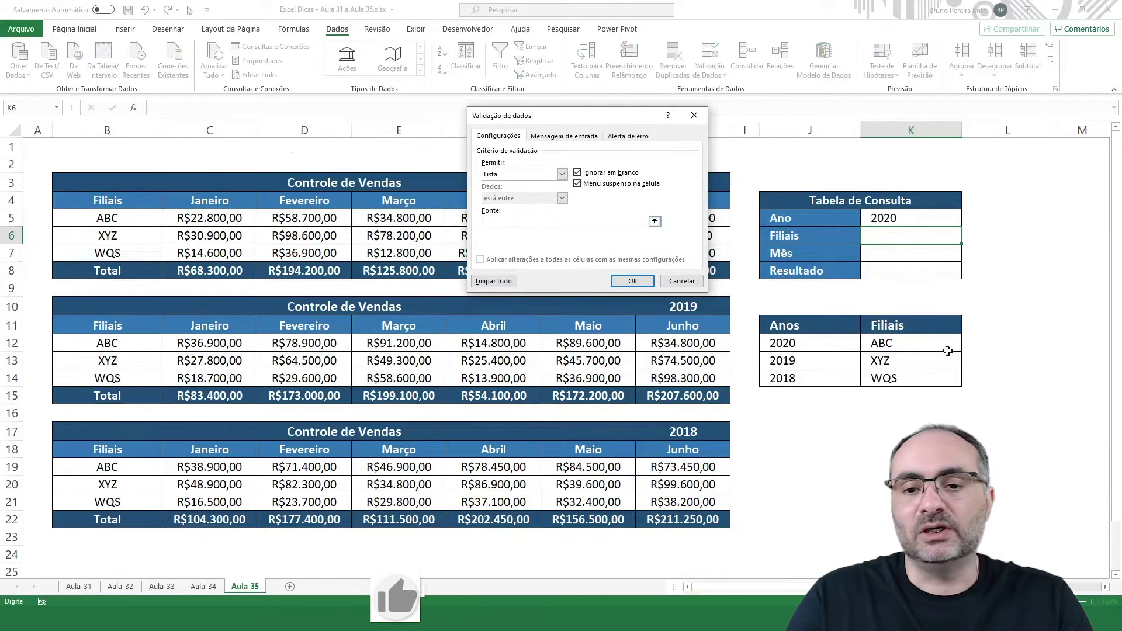
drag(910, 341, 908, 374)
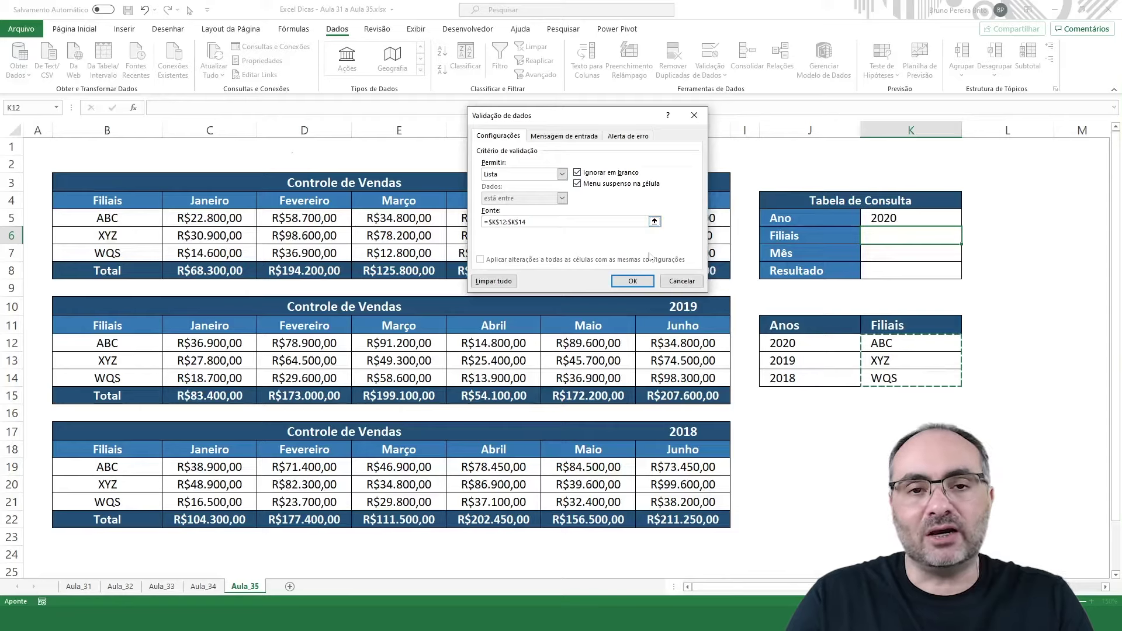
click(633, 281)
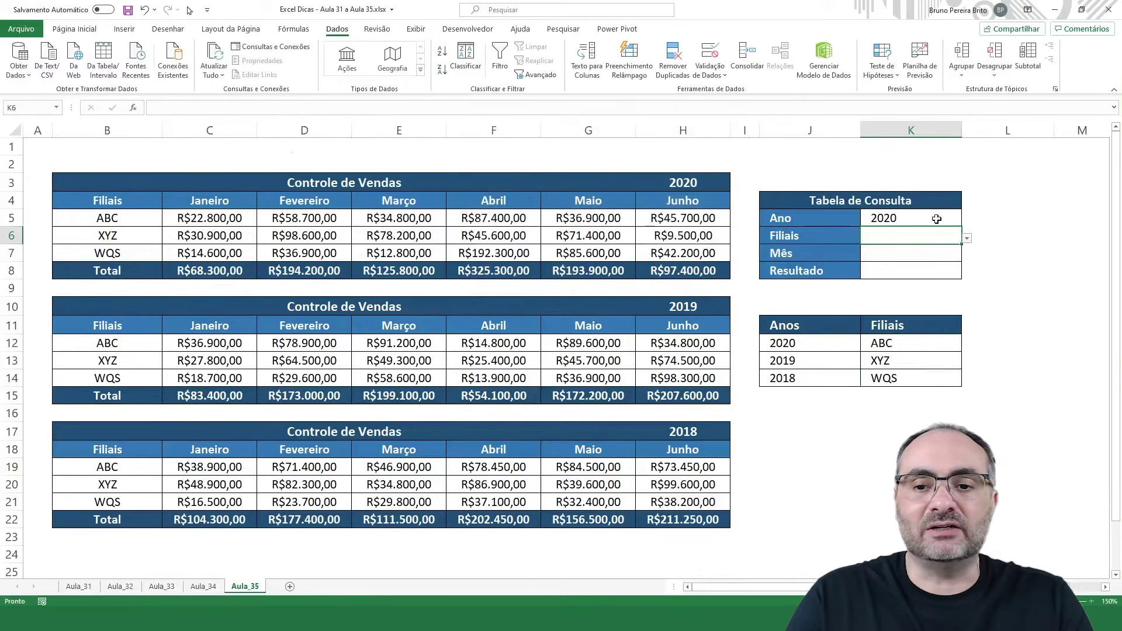
click(967, 238)
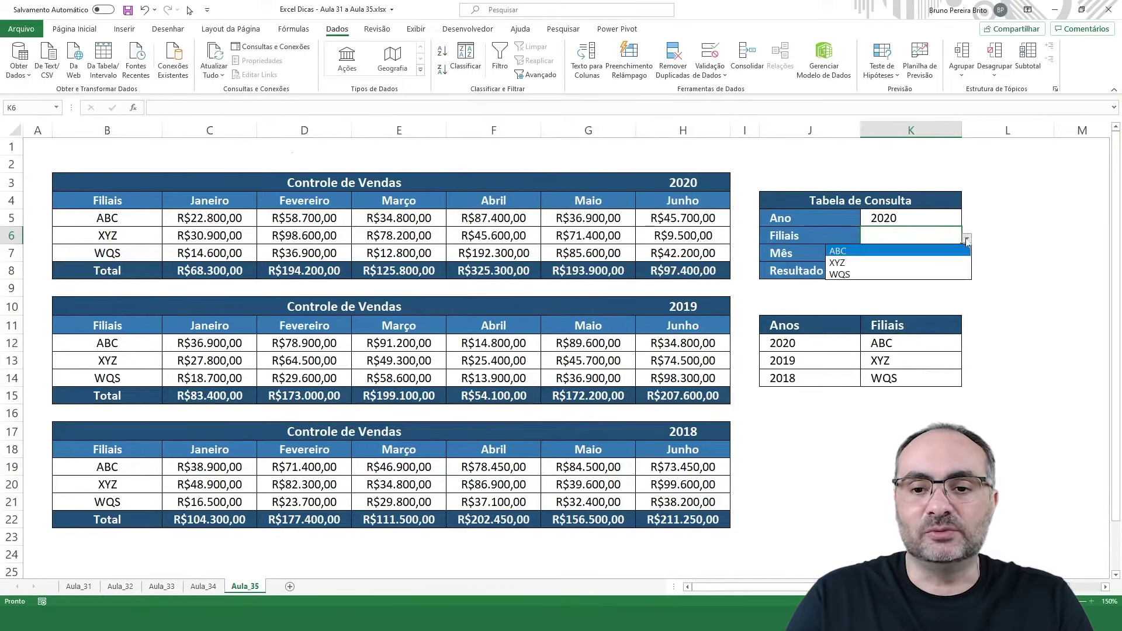
click(858, 263)
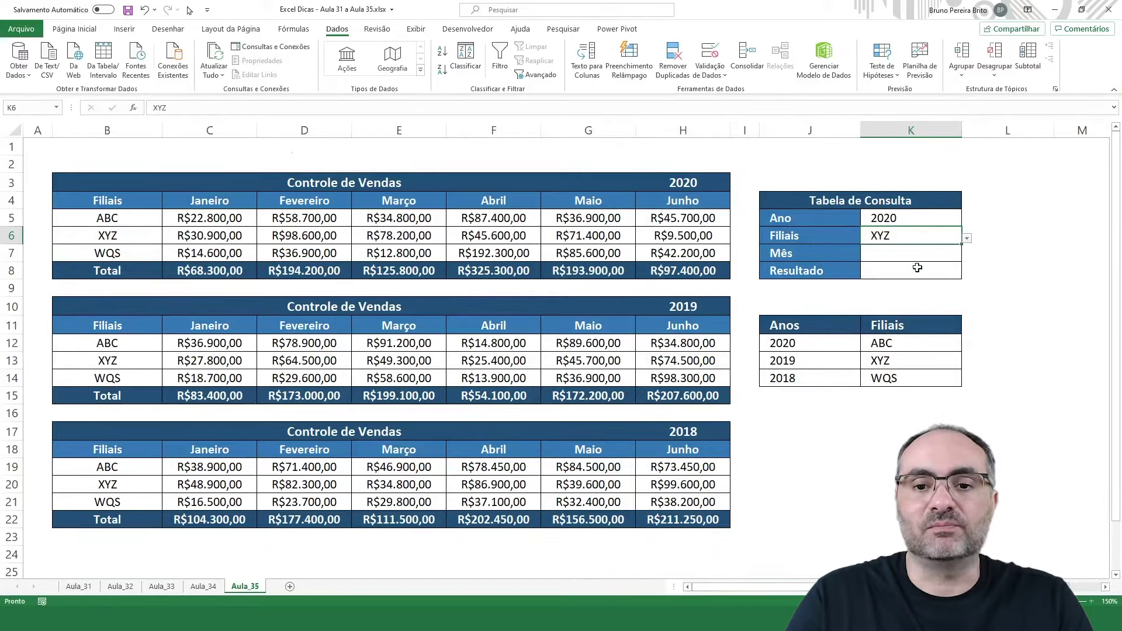
Step: Add list data validation to the Mês cell K7 using the month headers =$C$4:$H$4 as source, and choose Março
click(906, 254)
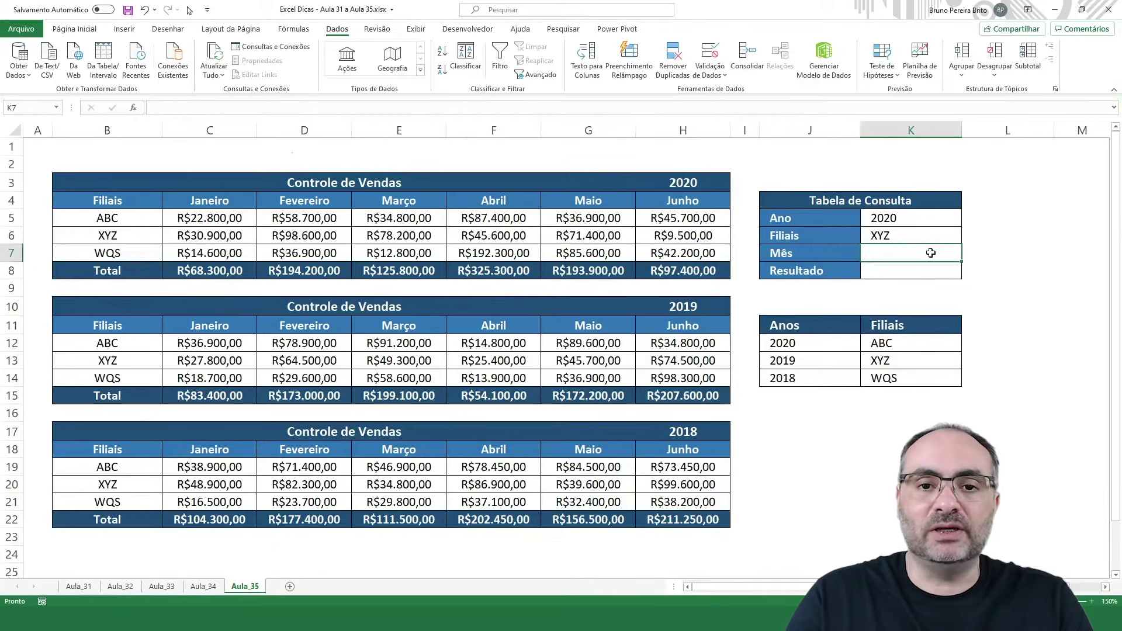
click(725, 75)
click(751, 92)
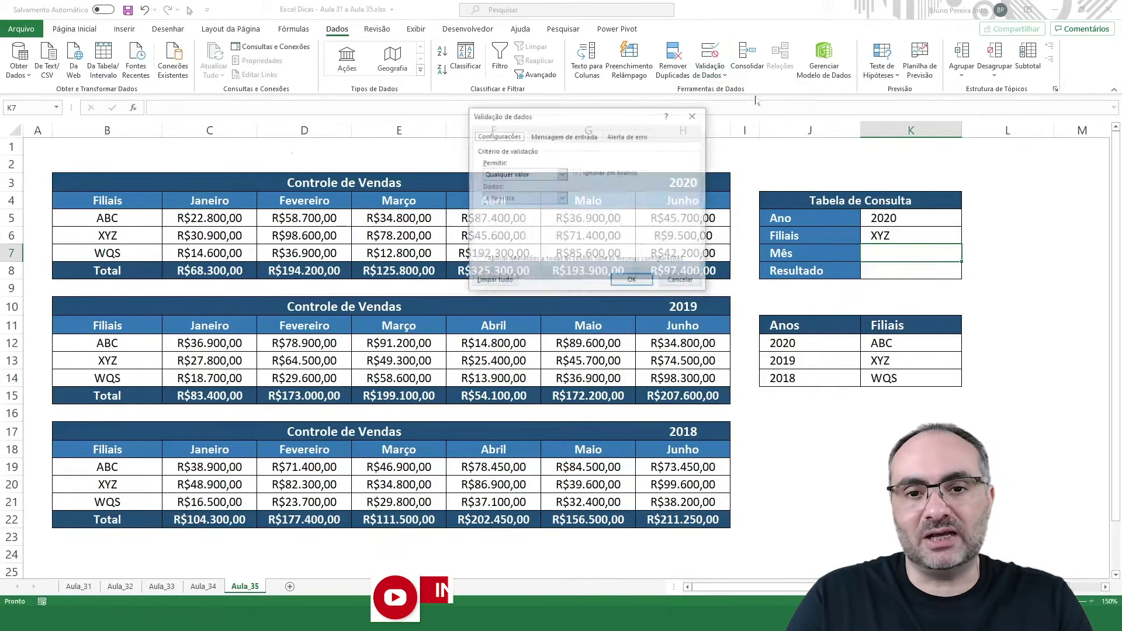
click(537, 178)
click(504, 208)
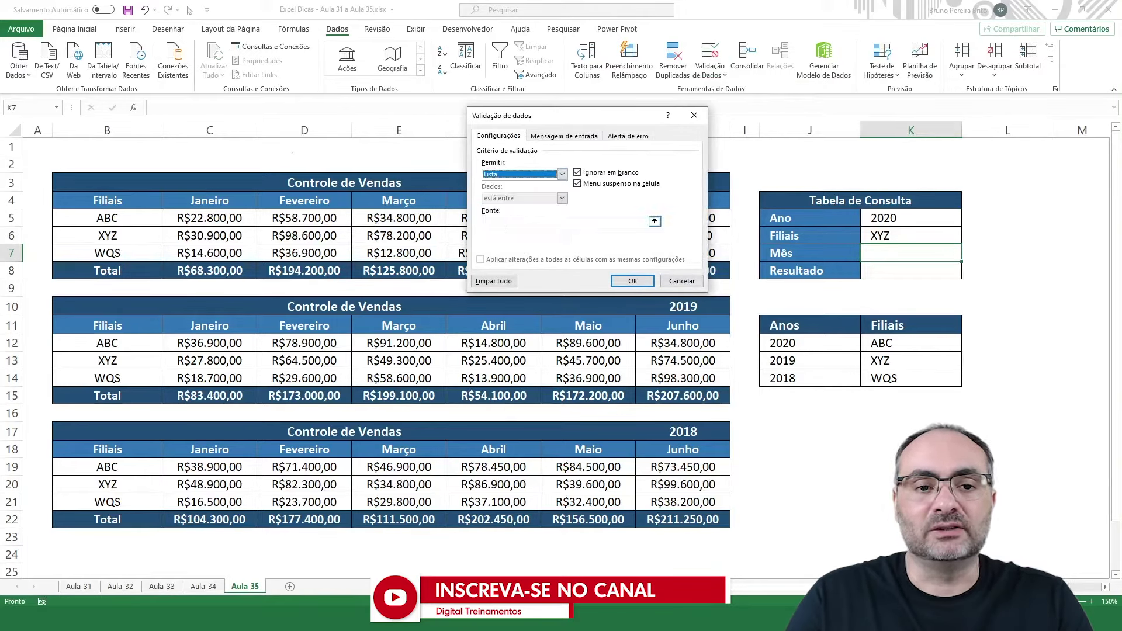
click(484, 222)
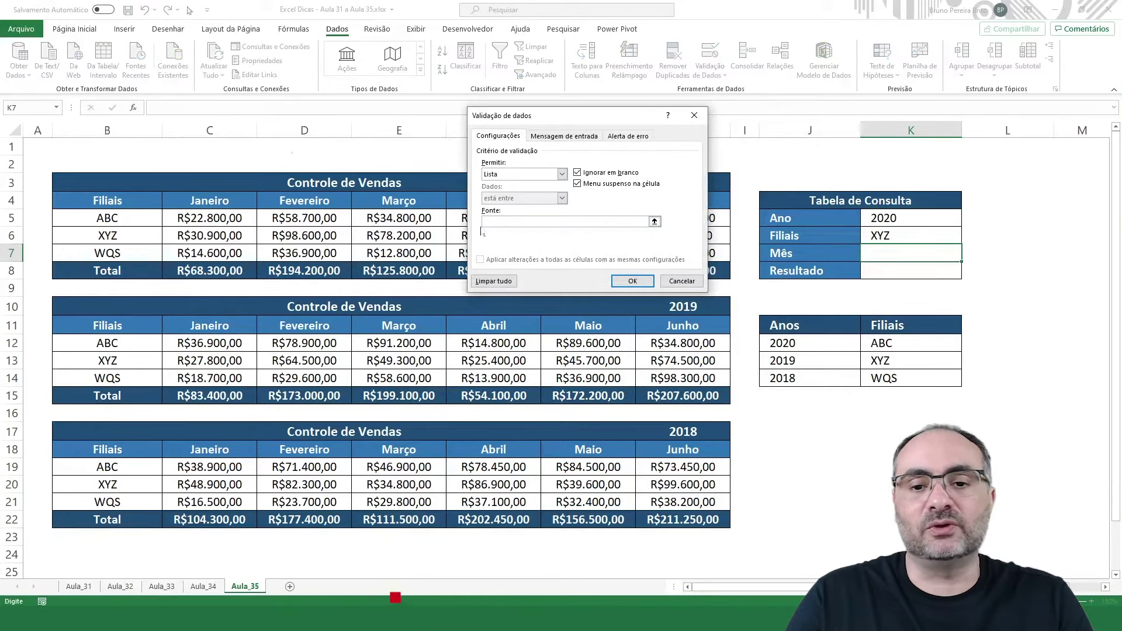
drag(575, 115, 377, 284)
drag(207, 205, 729, 198)
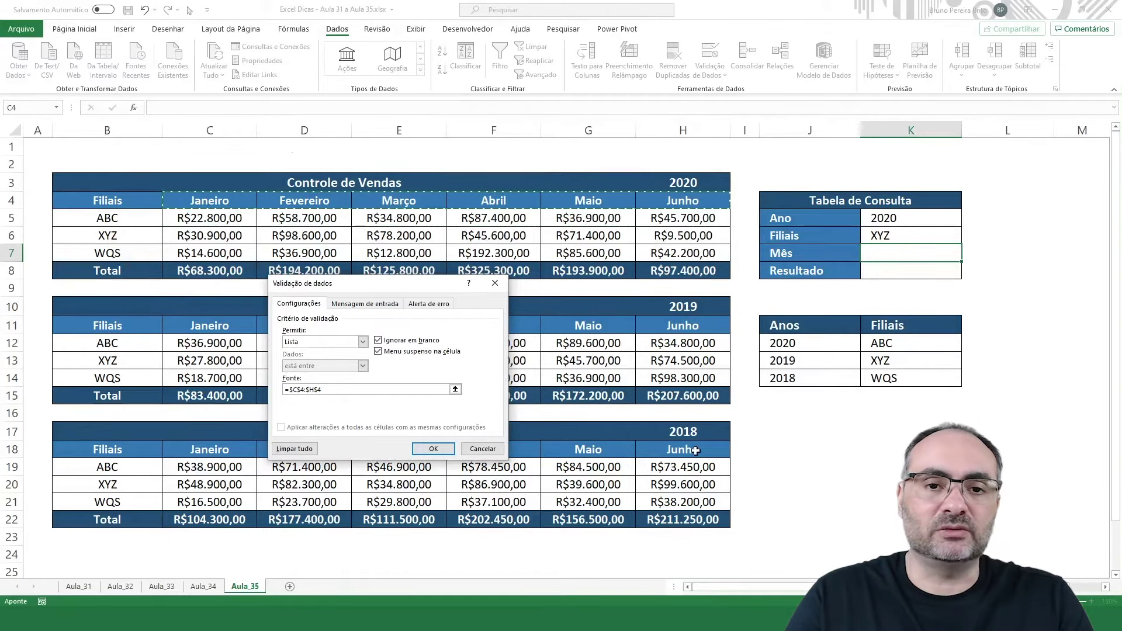
drag(409, 283, 611, 153)
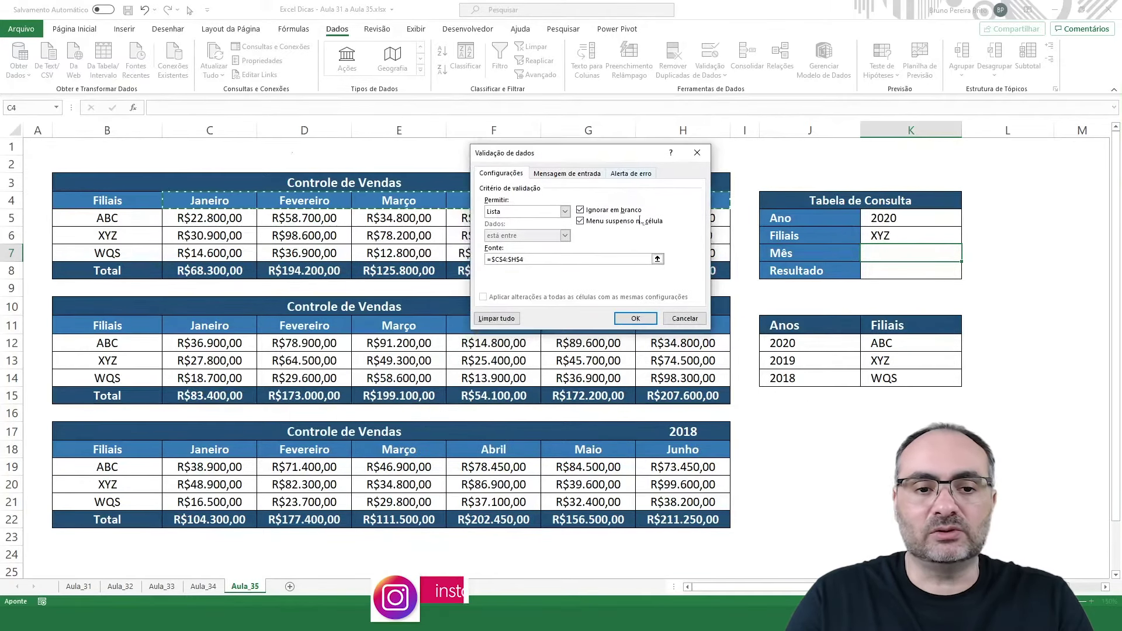
click(635, 319)
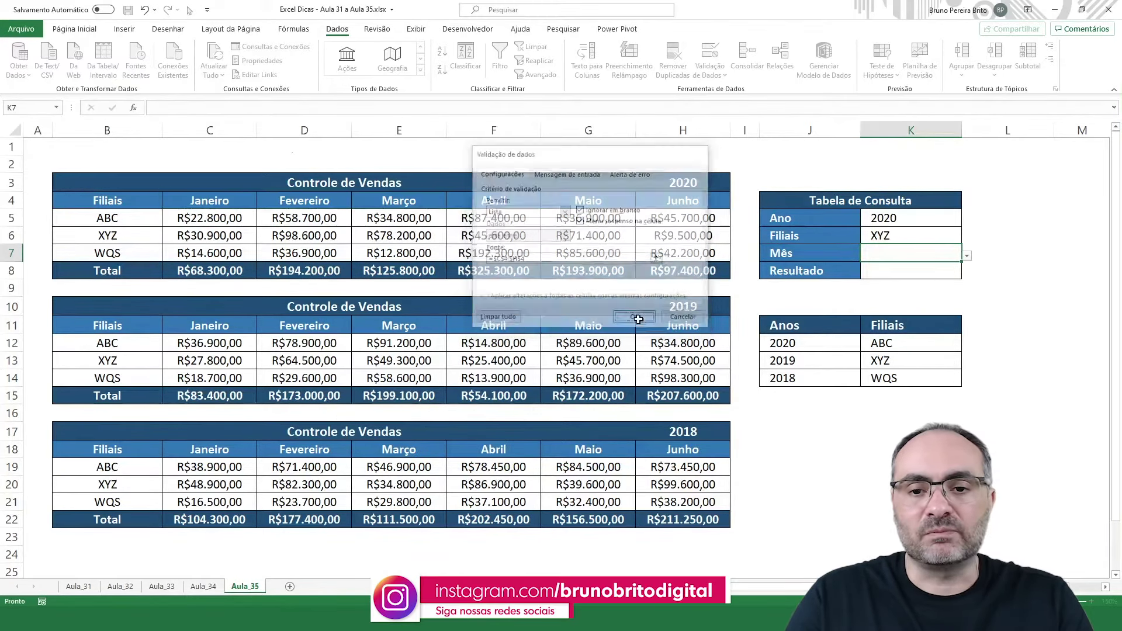
click(967, 258)
click(863, 294)
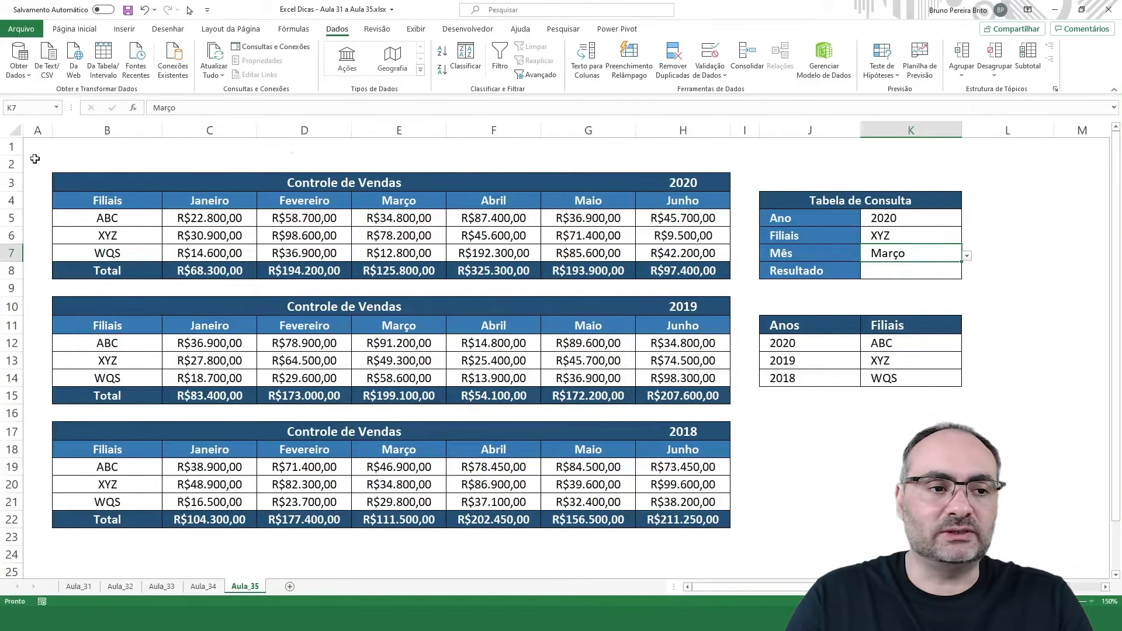
Step: Insert two blank rows above row 1 and merge and center the range B2:H2
click(10, 146)
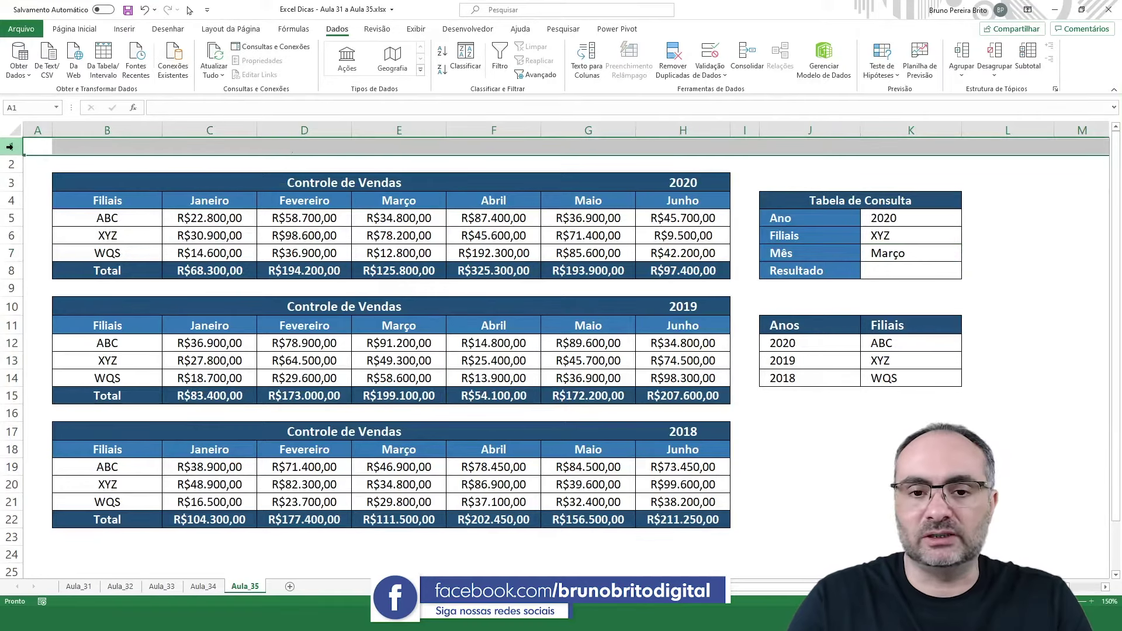
key(ctrl+plus)
key(ctrl+plus)
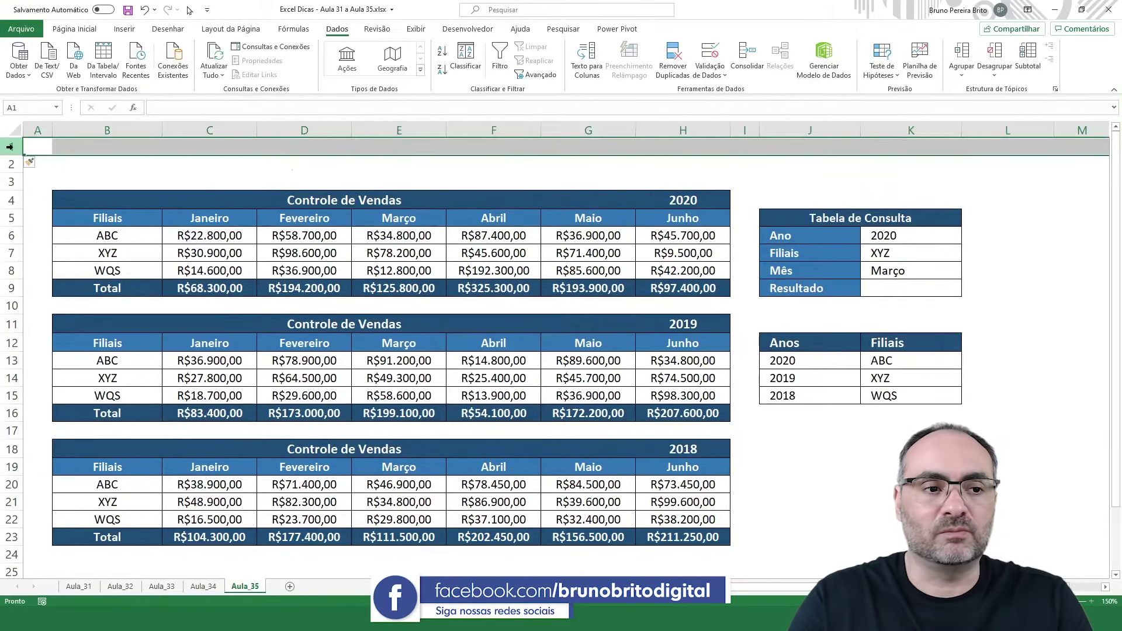
drag(117, 159, 696, 168)
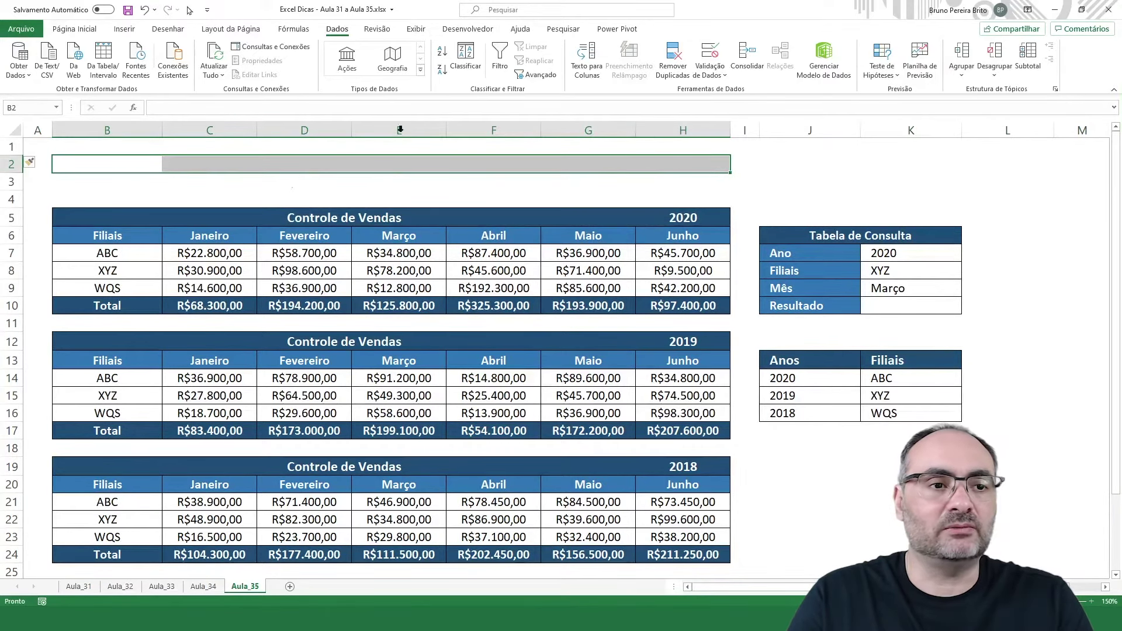
click(84, 30)
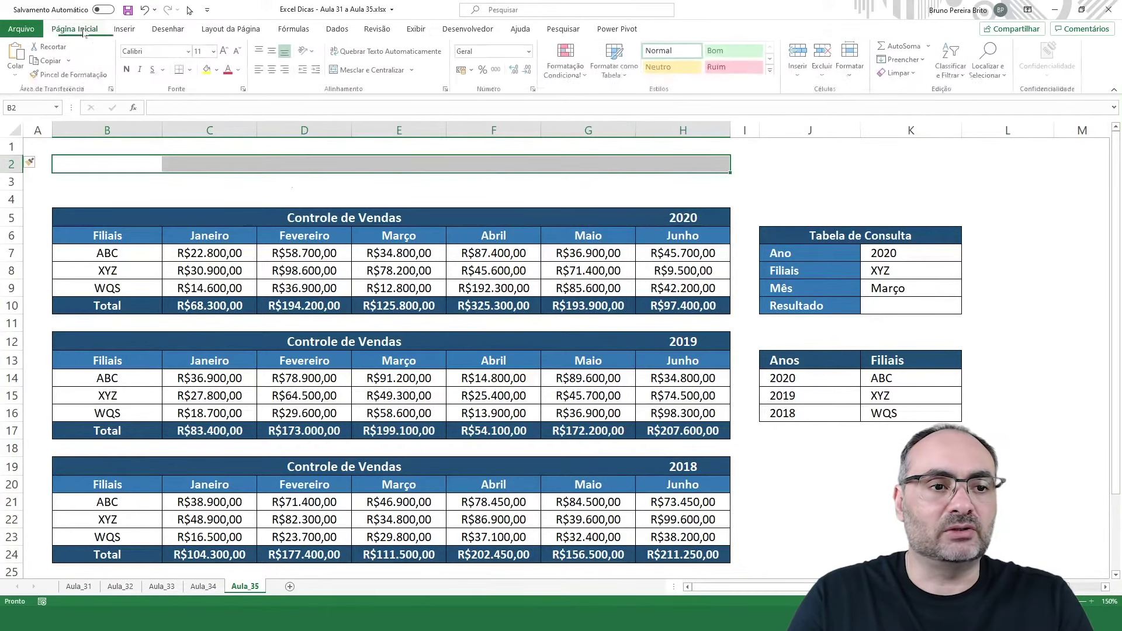
click(372, 71)
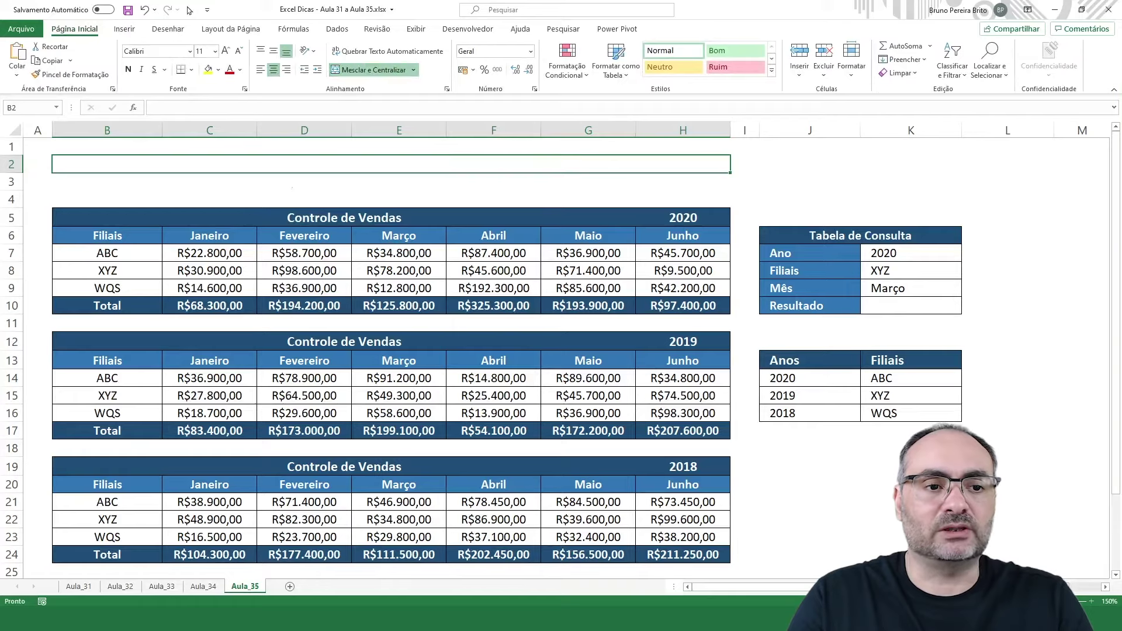
Step: Enter the formula =ÍNDICE(C7:H9;2;3) in the merged cell B2 to look up a value in the 2020 table
double_click(299, 162)
text(=ín)
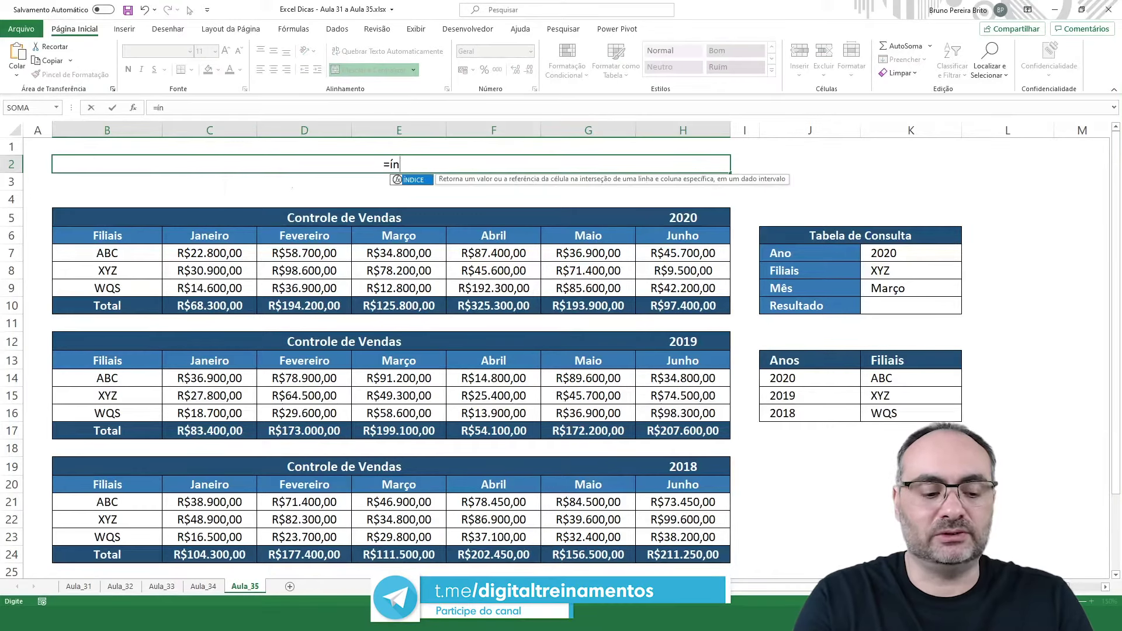
key(Tab)
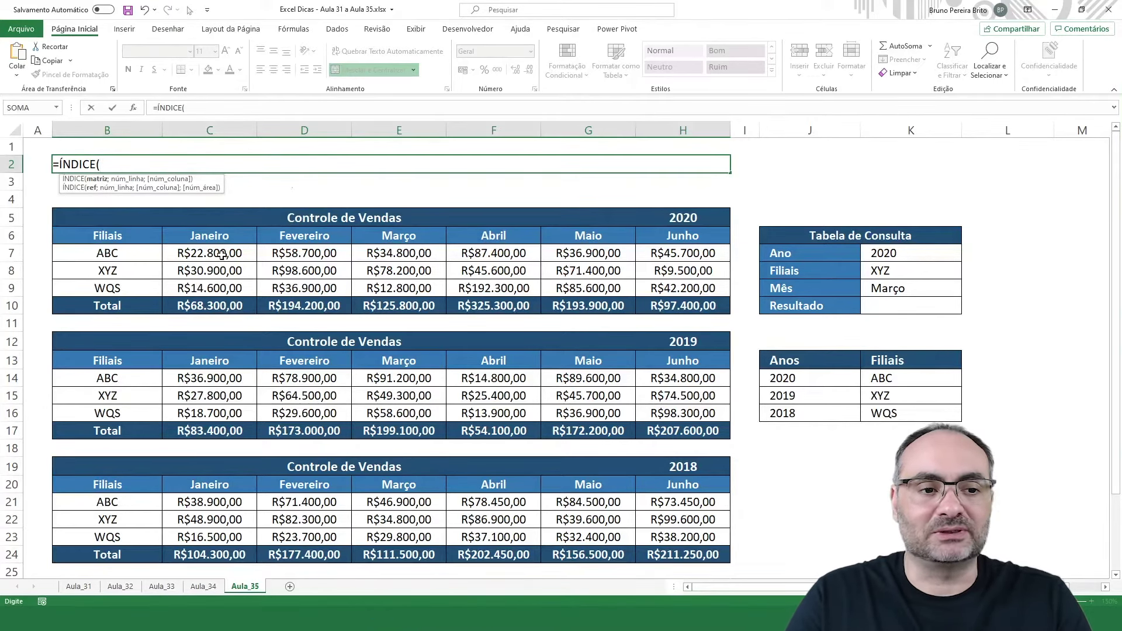
drag(222, 255, 710, 288)
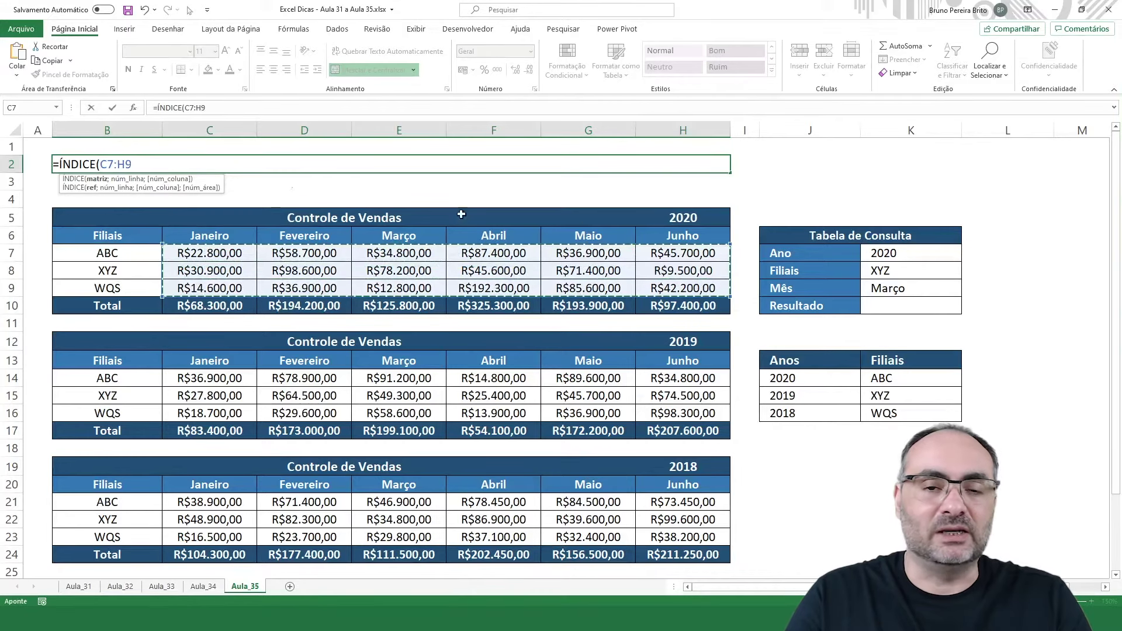
text(;)
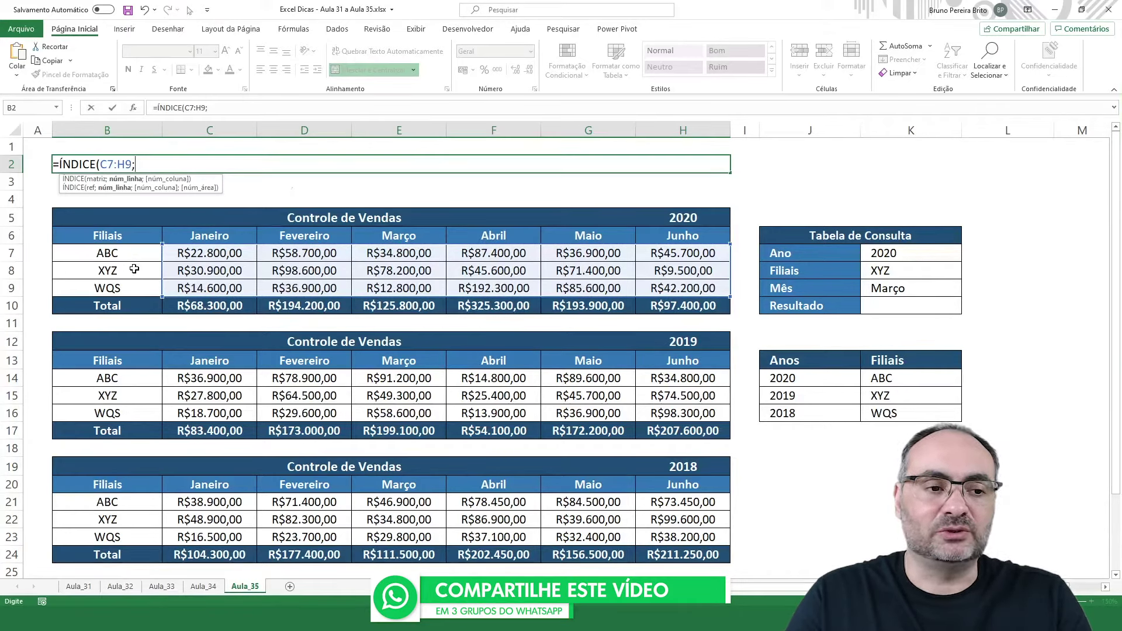
text(2;3)
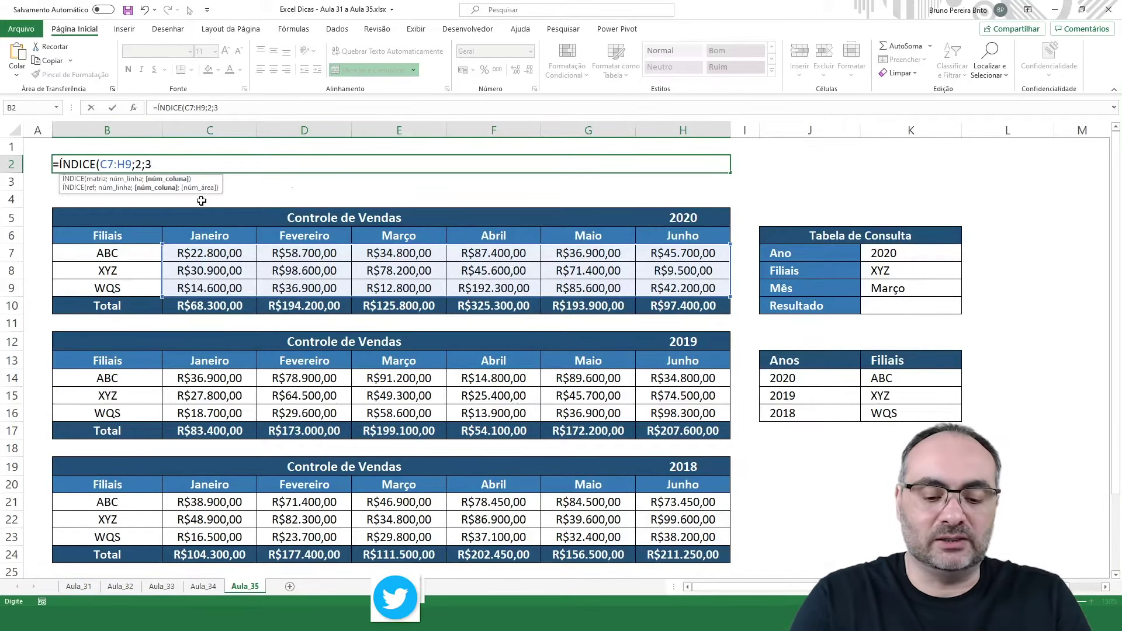
text())
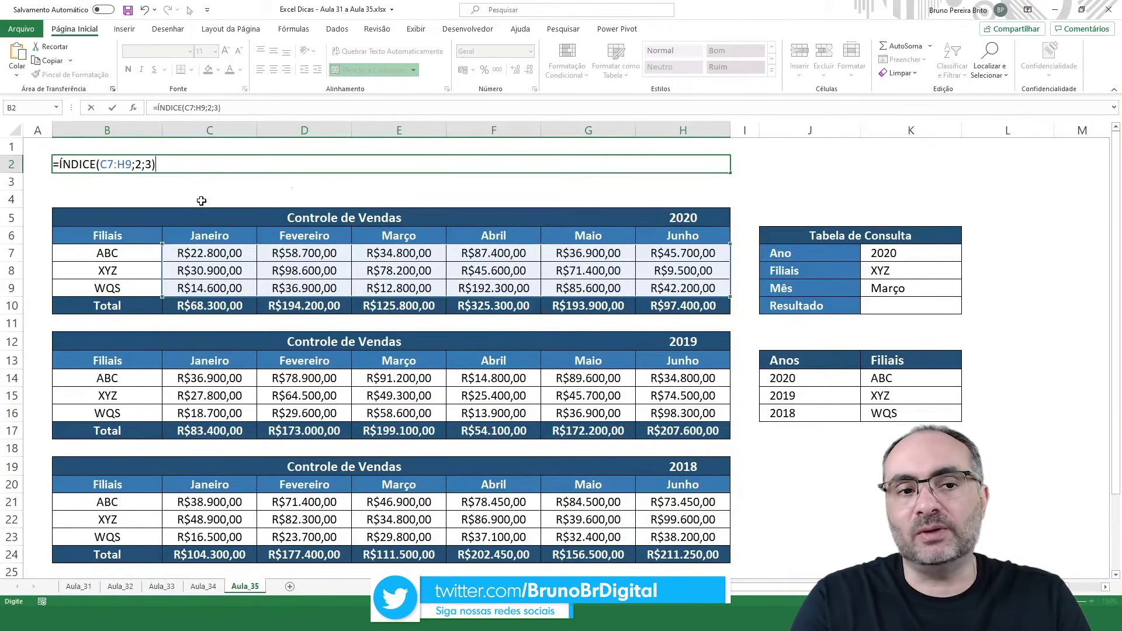
key(Return)
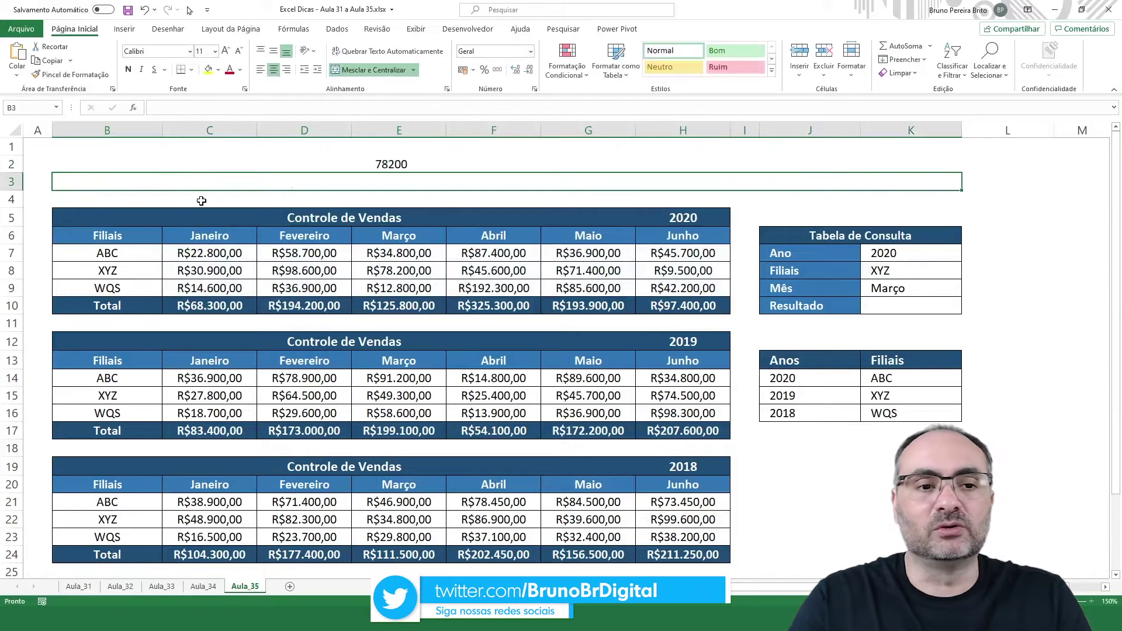
Step: Format the result in B2 as Moeda and compare it with the XYZ and Março intersection in the 2020 table
click(397, 165)
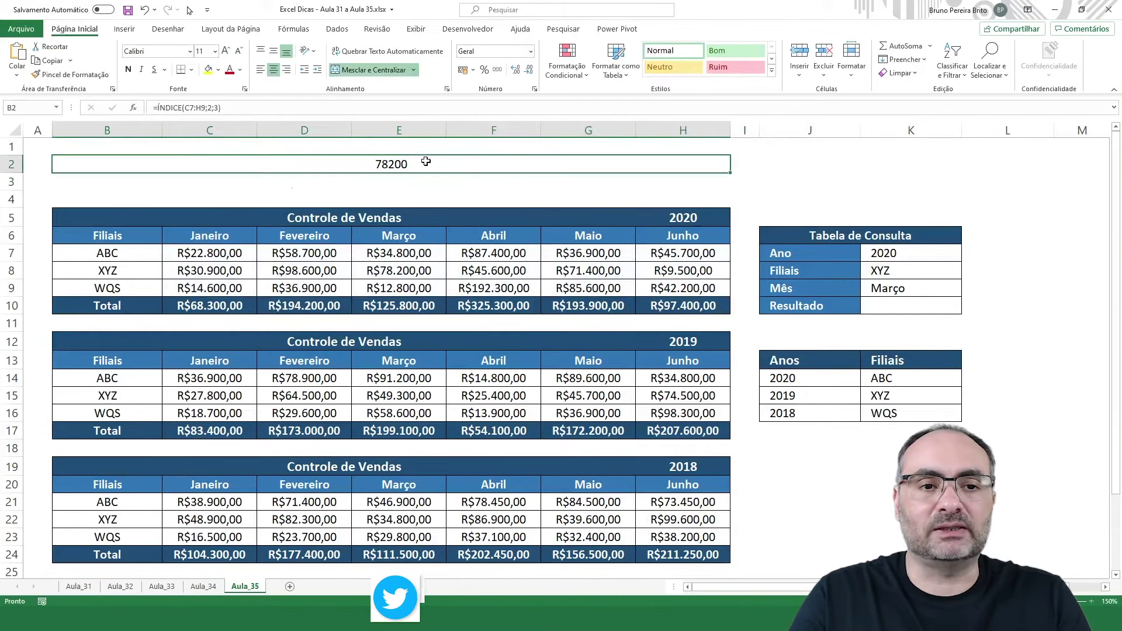
click(530, 51)
click(507, 135)
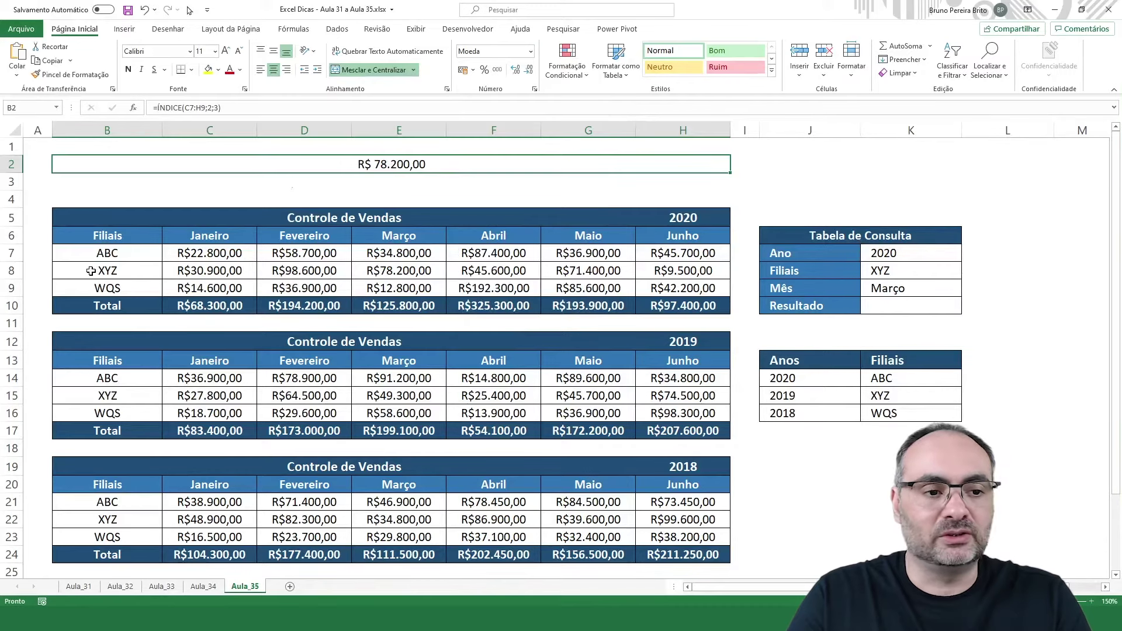
drag(91, 270, 427, 270)
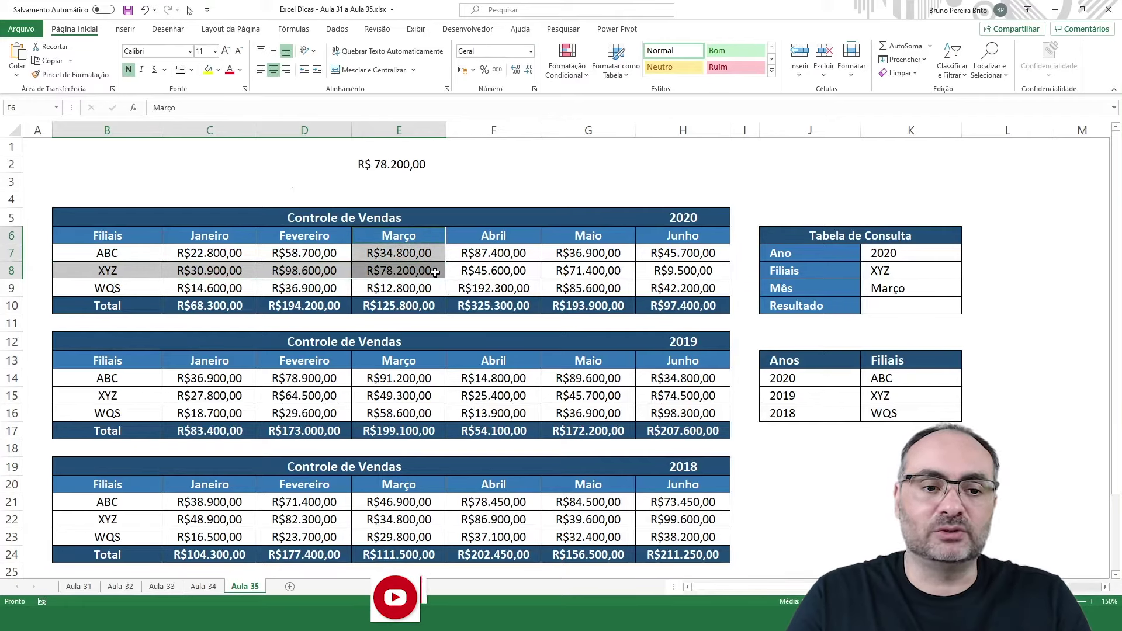
Step: Try the 2019 range C14:H16 as the matrix of the ÍNDICE formula in B2
click(415, 170)
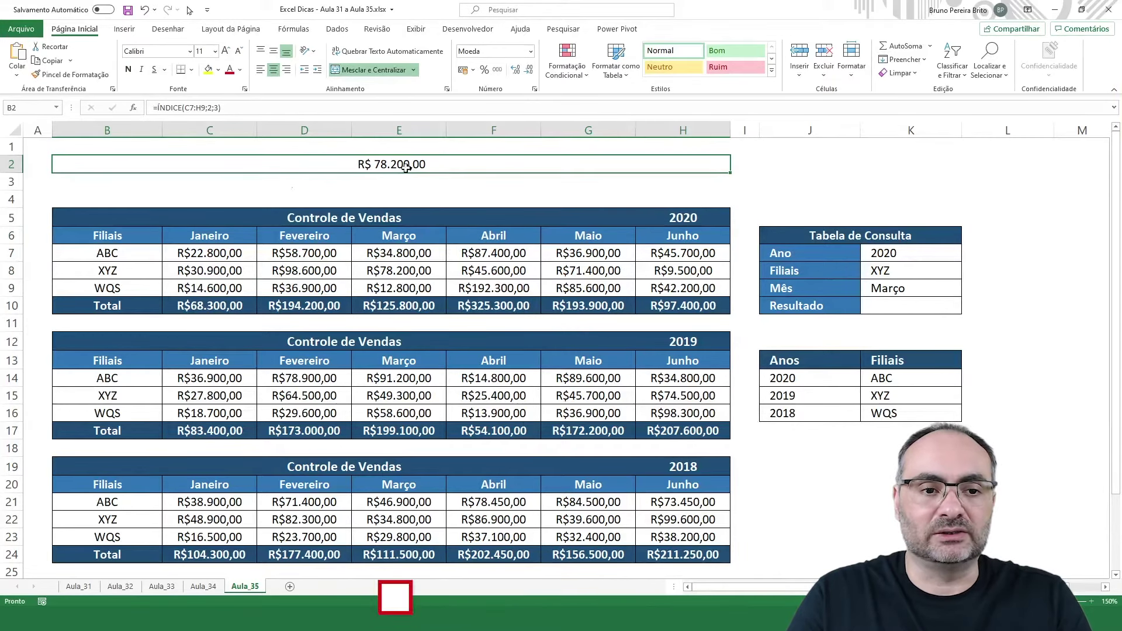
double_click(405, 166)
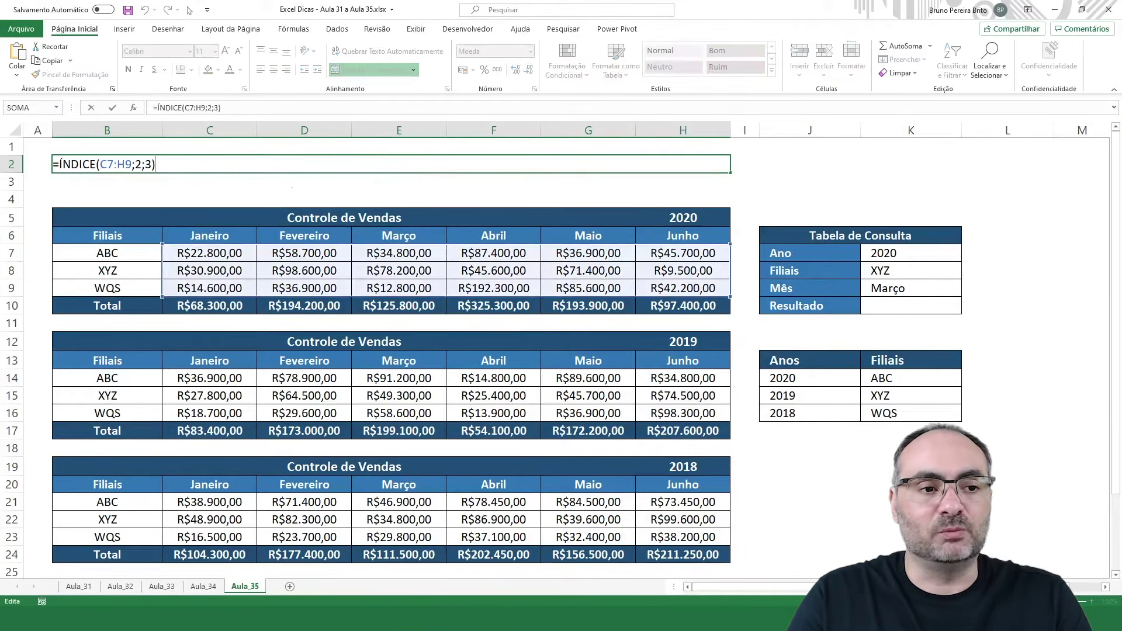
drag(100, 165, 132, 164)
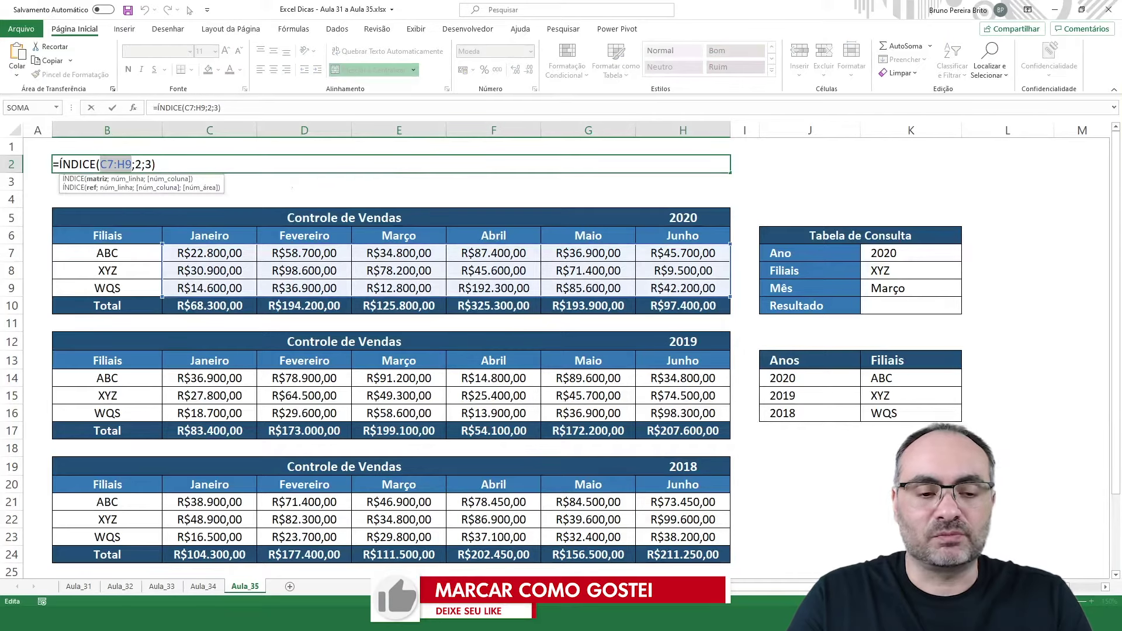
drag(210, 252, 725, 293)
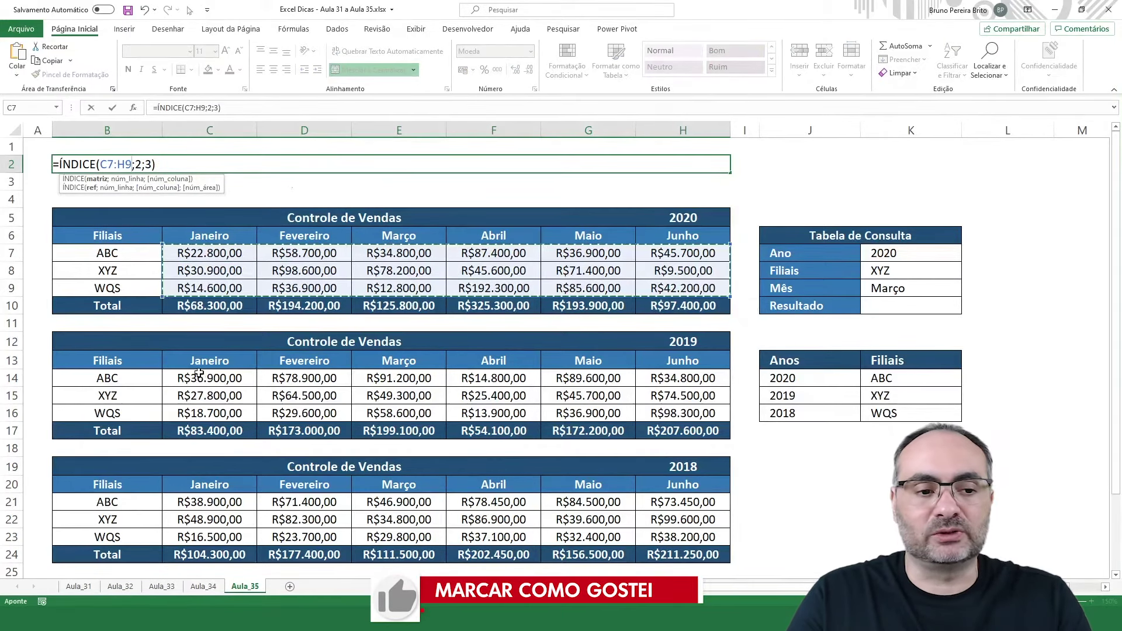
drag(199, 374, 666, 411)
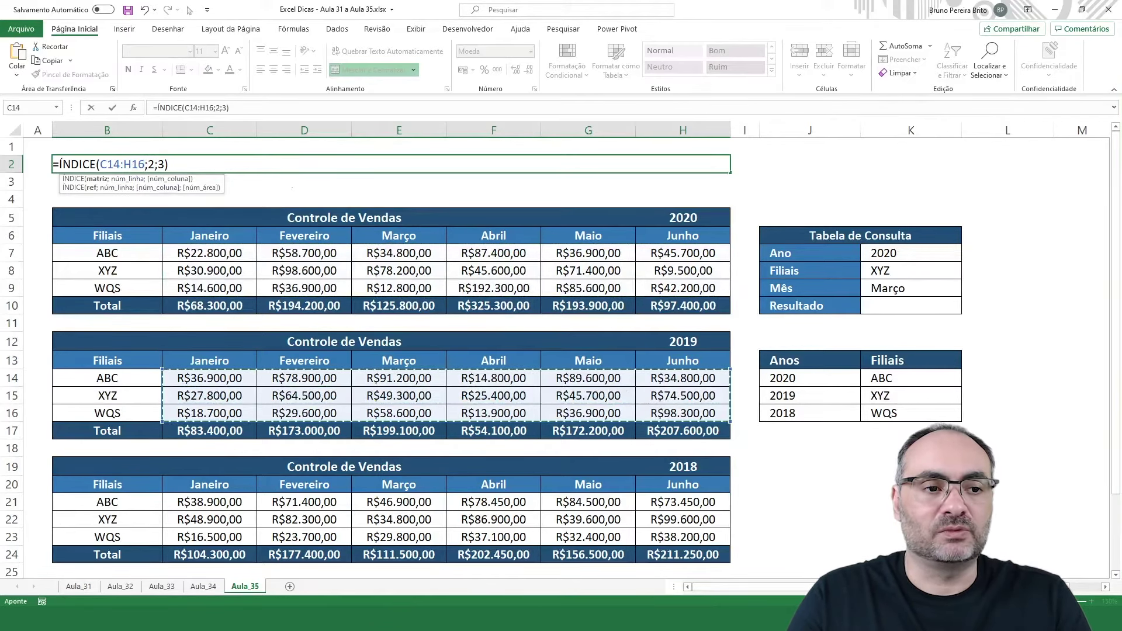
Step: Replace the matrix argument of B2's ÍNDICE formula with the three yearly ranges in parentheses: (C7:H9;C14:H16;C21:H23)
drag(100, 164, 145, 164)
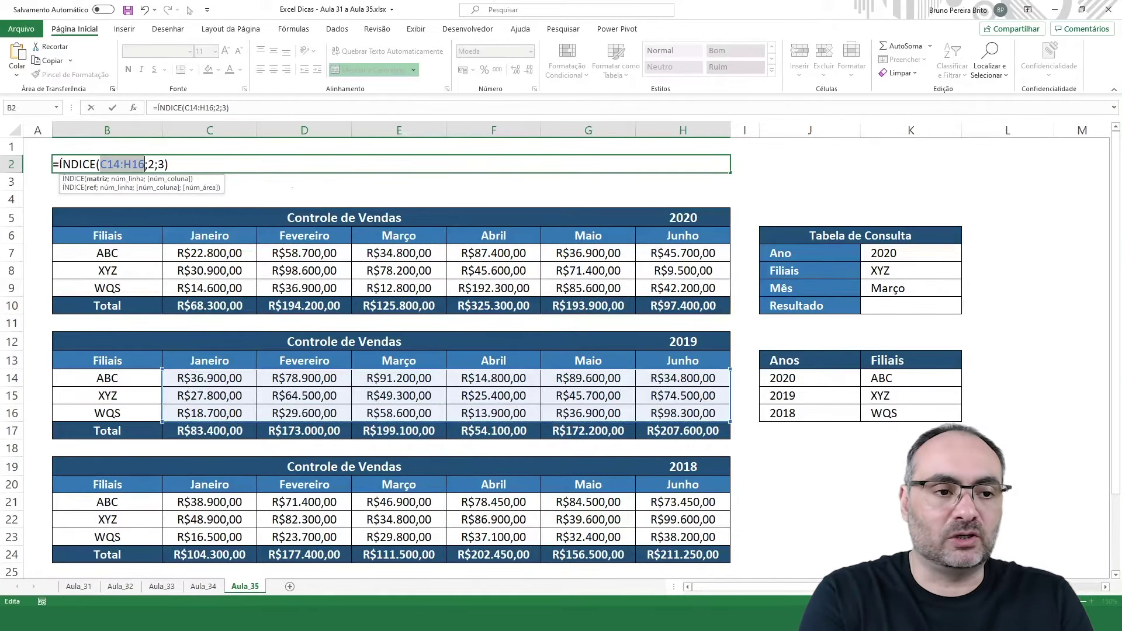
text(()
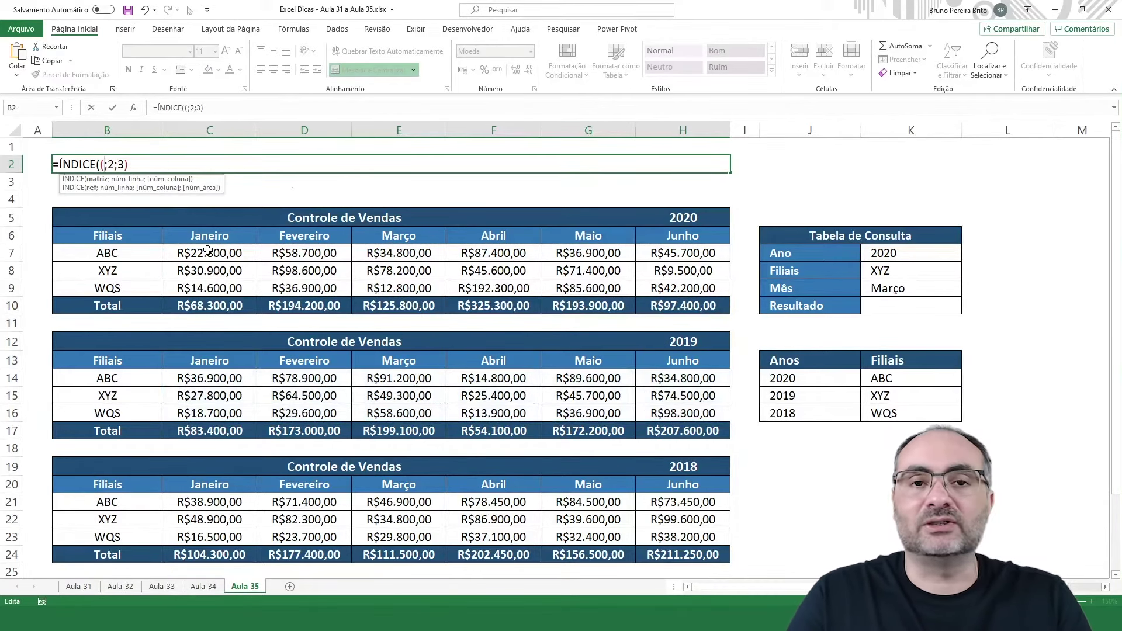
drag(208, 250, 687, 292)
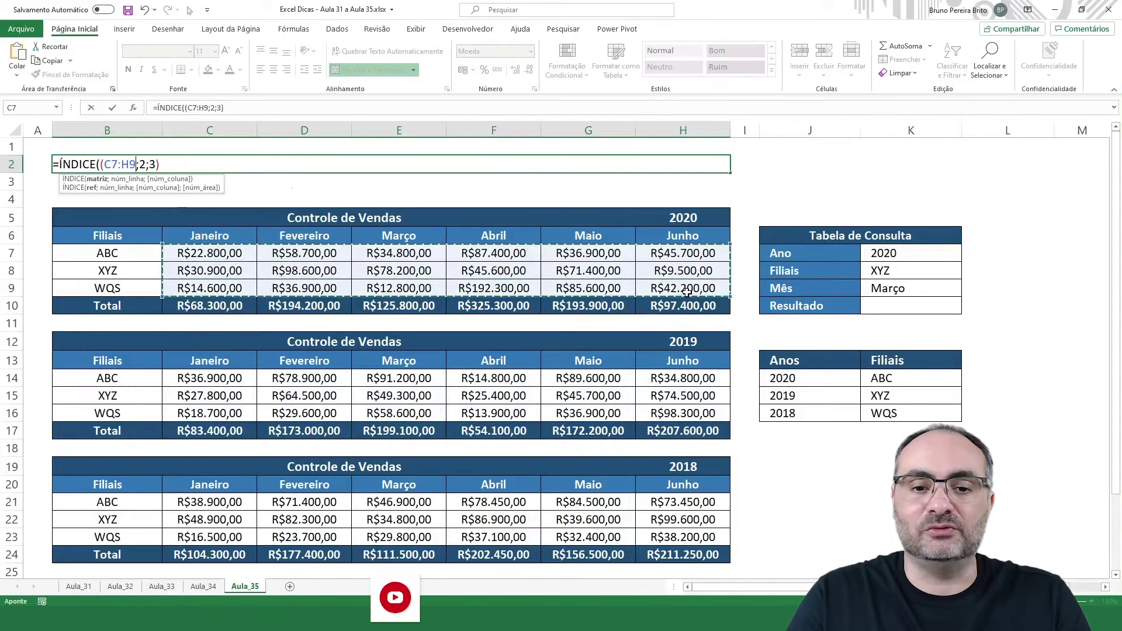
text(;)
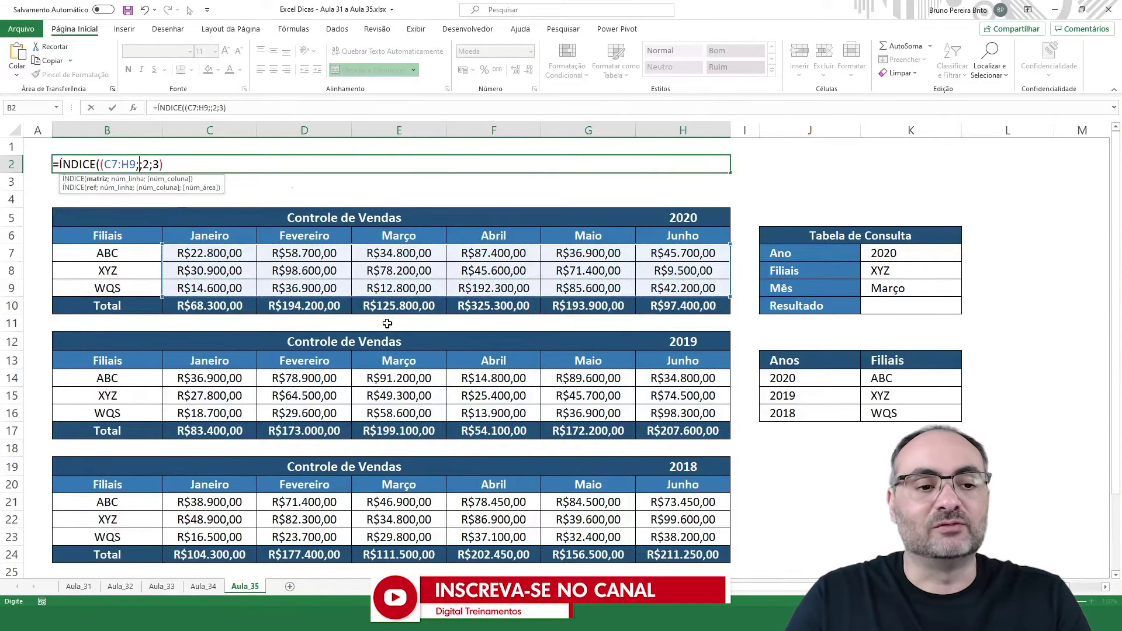
drag(222, 380, 671, 410)
text(;)
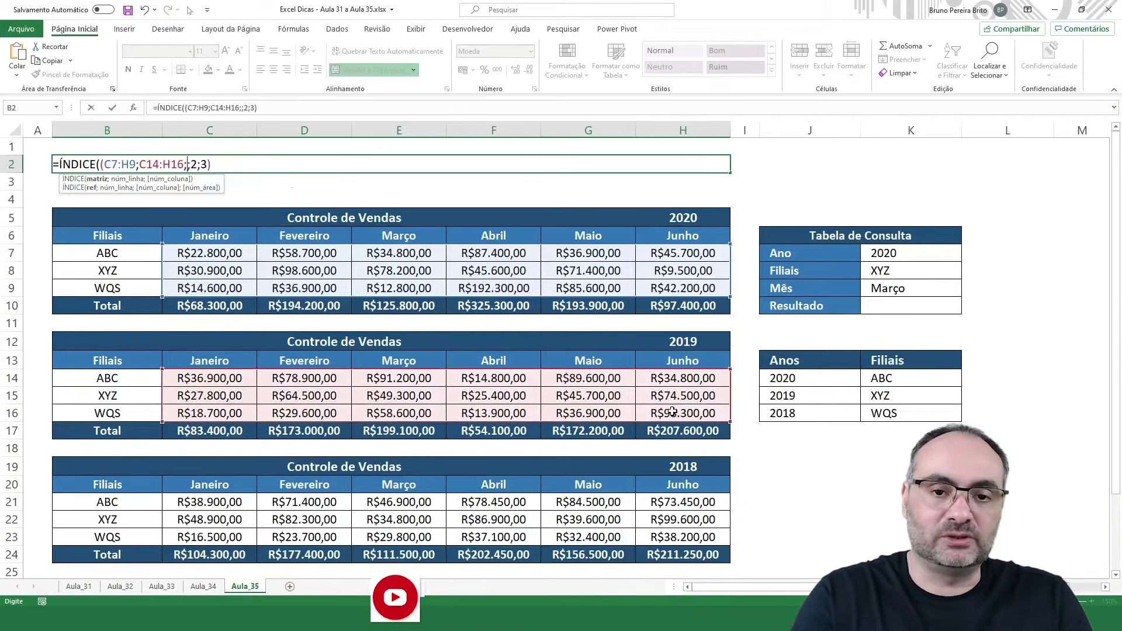
drag(225, 501, 684, 538)
text())
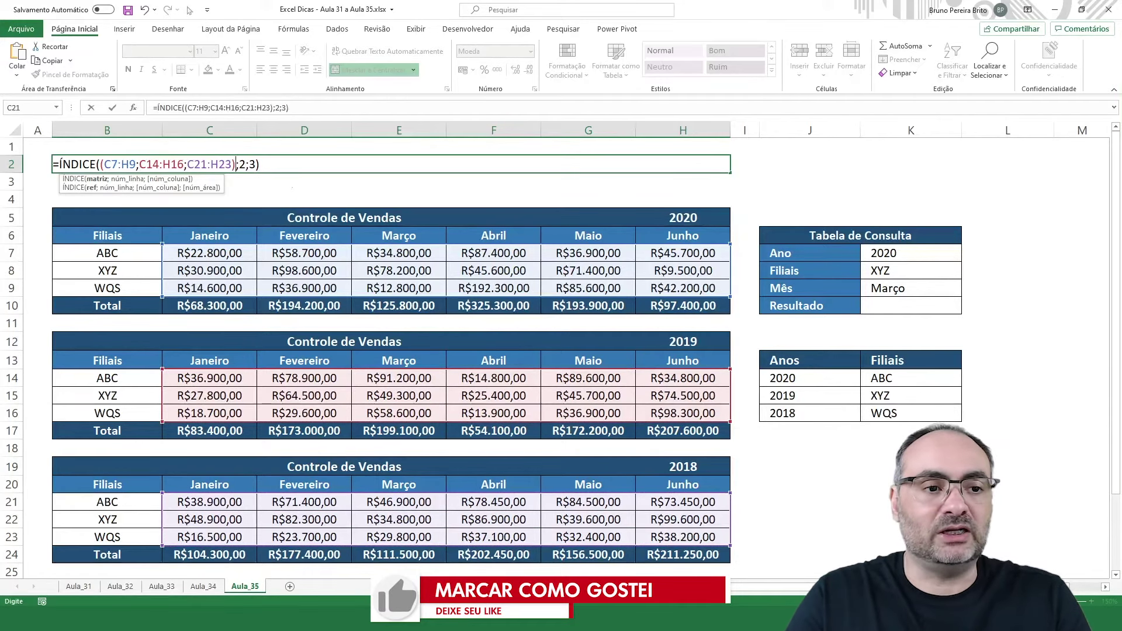
Step: Add area number 1 as the last argument, completing =ÍNDICE((C7:H9;C14:H16;C21:H23);2;3;1) in B2
drag(101, 164, 236, 165)
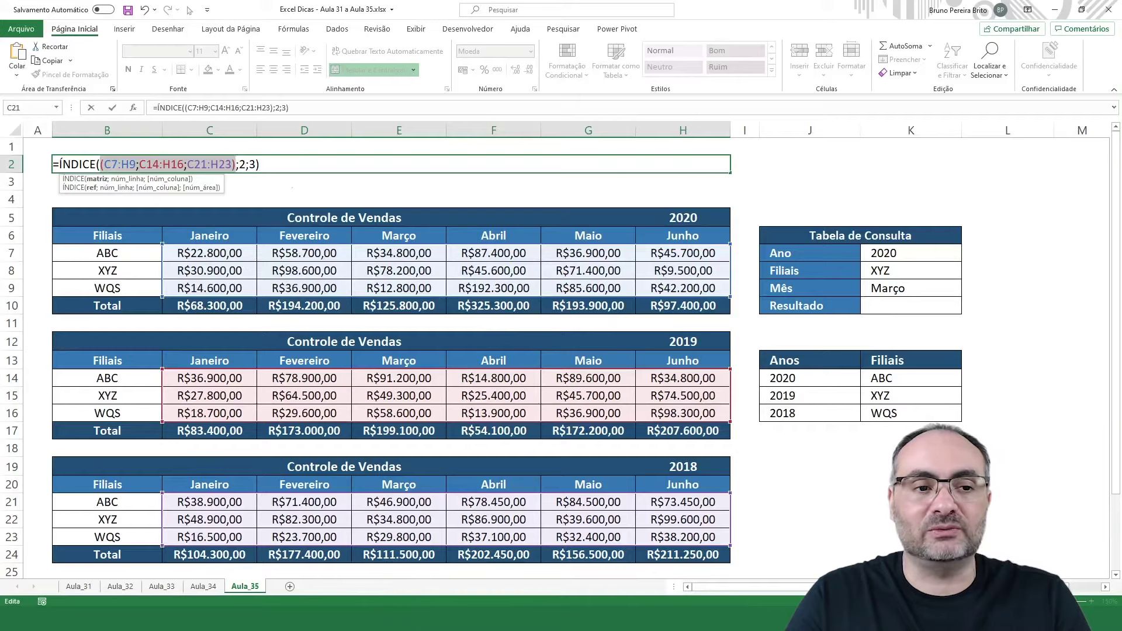
click(239, 164)
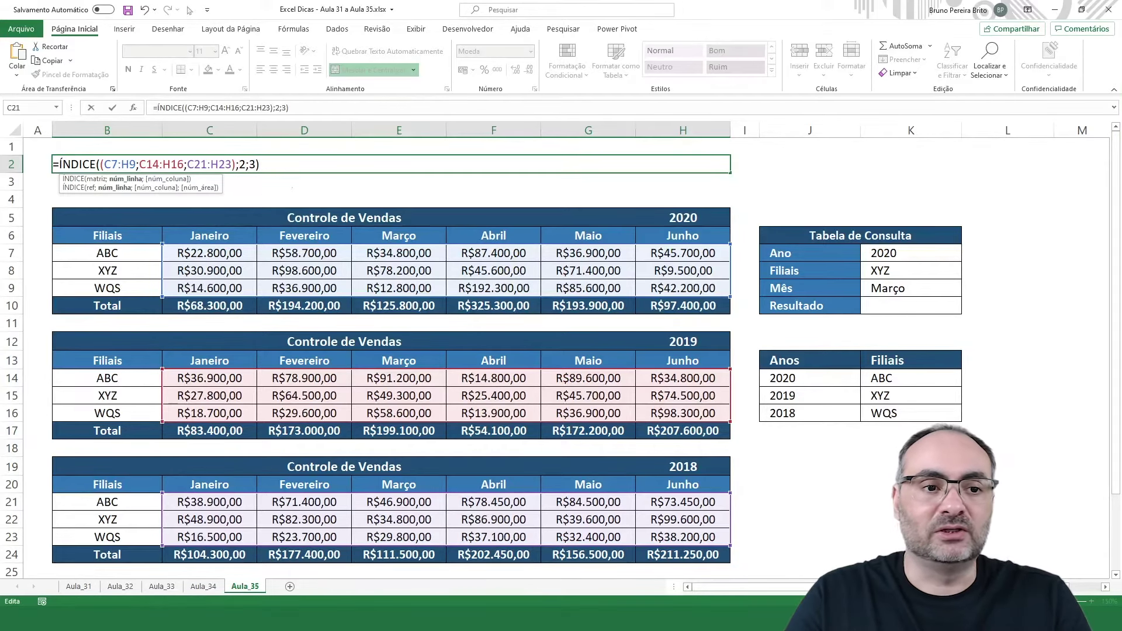
click(256, 165)
text(;1)
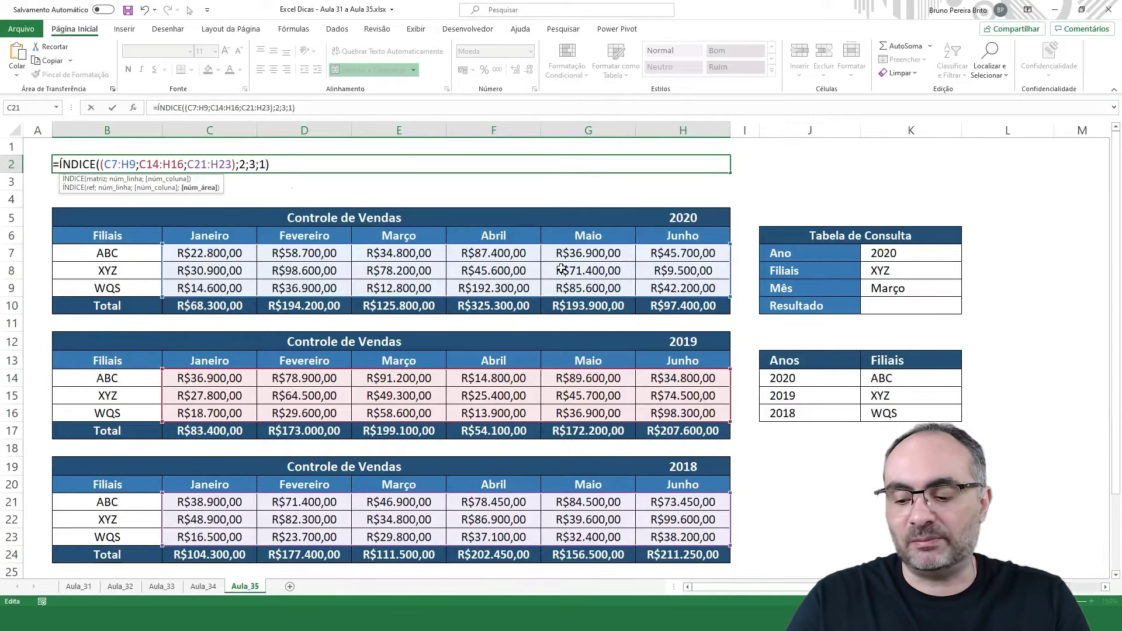
key(Return)
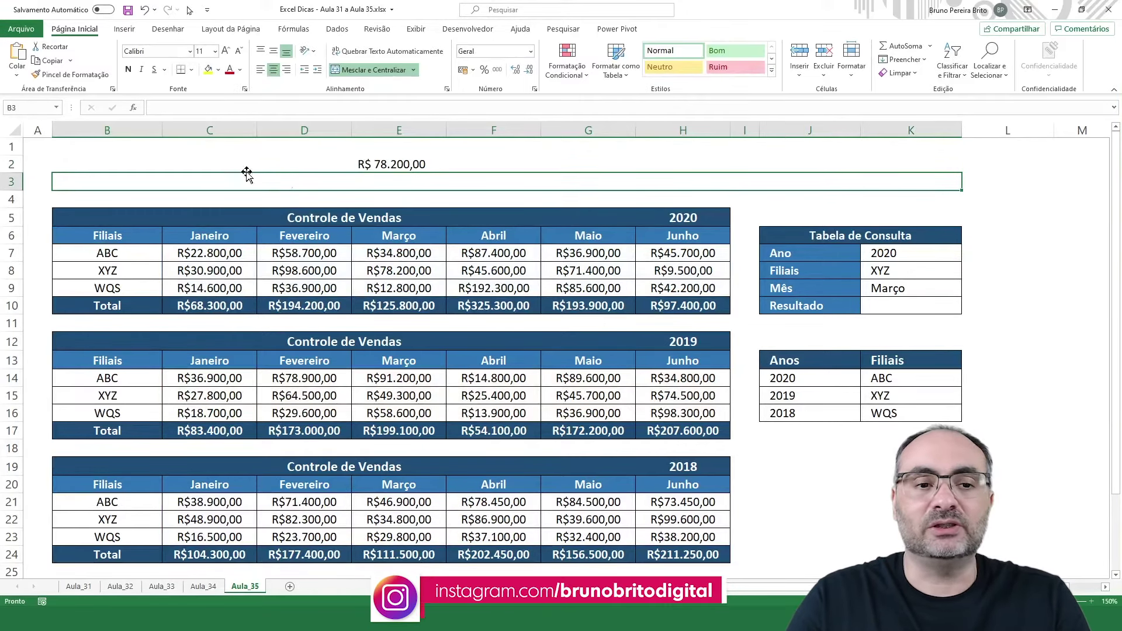
Step: Set the area number in B2's ÍNDICE formula to 2 and check the result against the XYZ row of the 2019 table
click(391, 167)
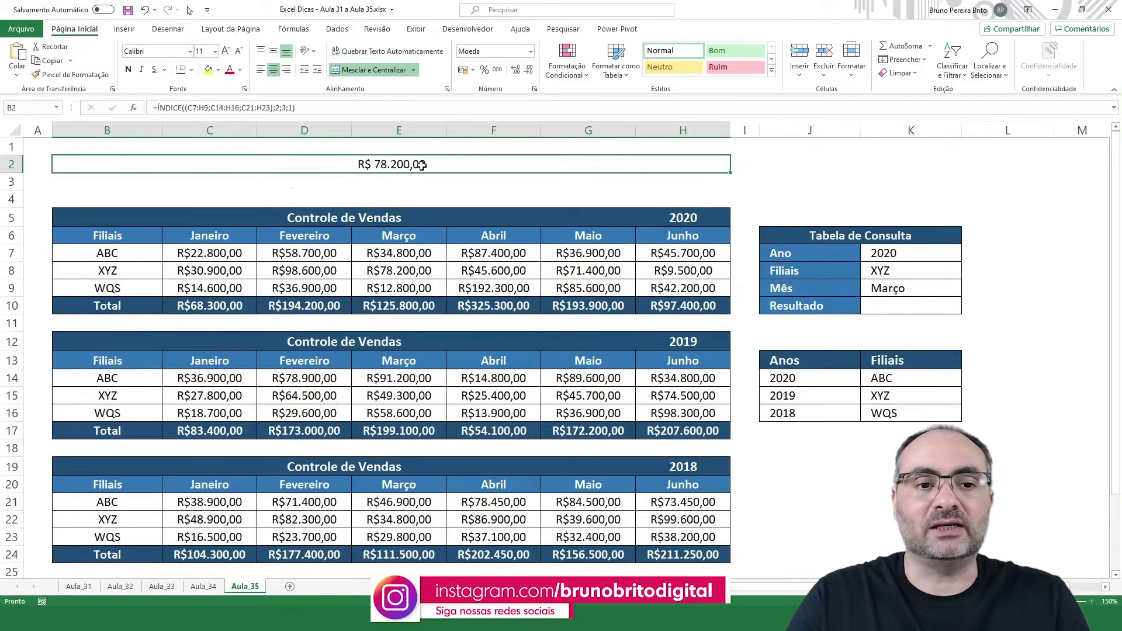
key(F2)
key(BackSpace)
text(2)
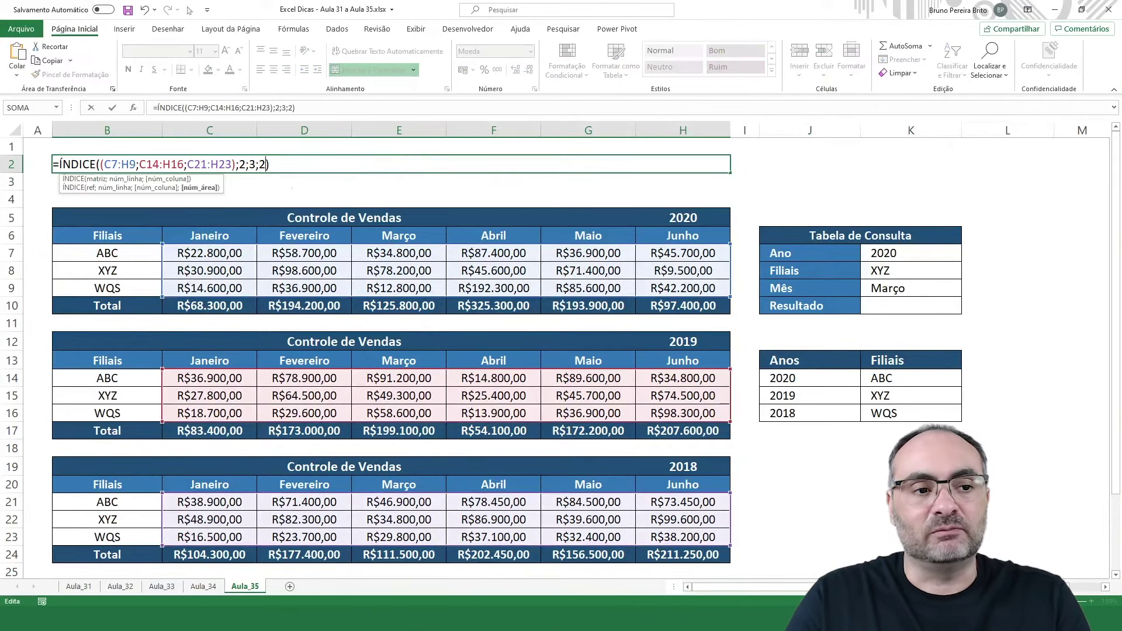
drag(139, 164, 184, 164)
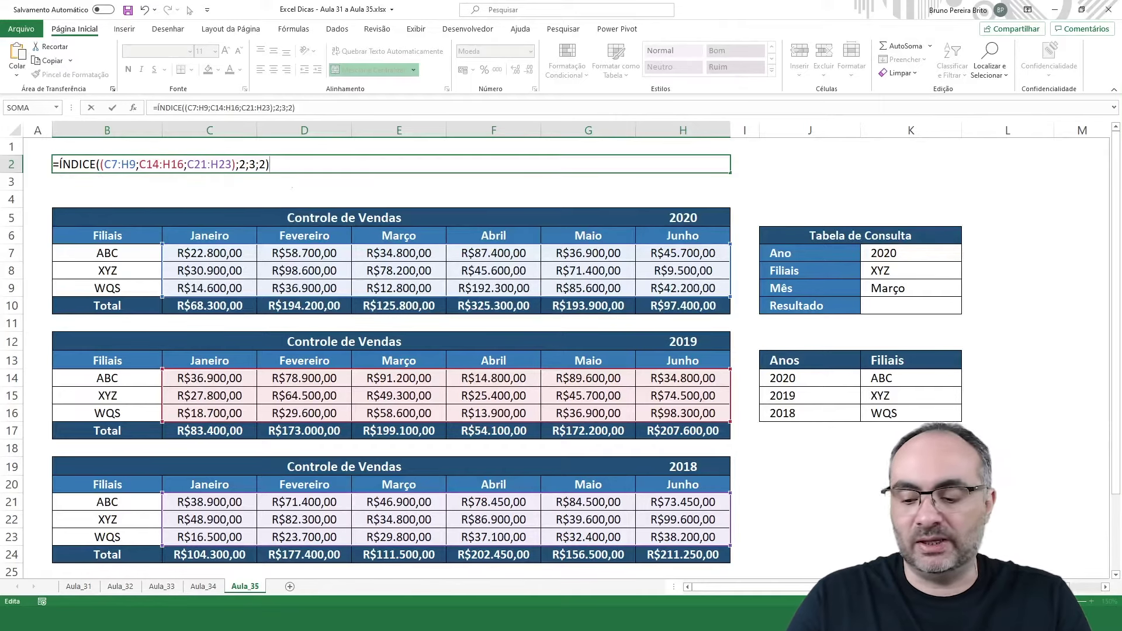
key(Return)
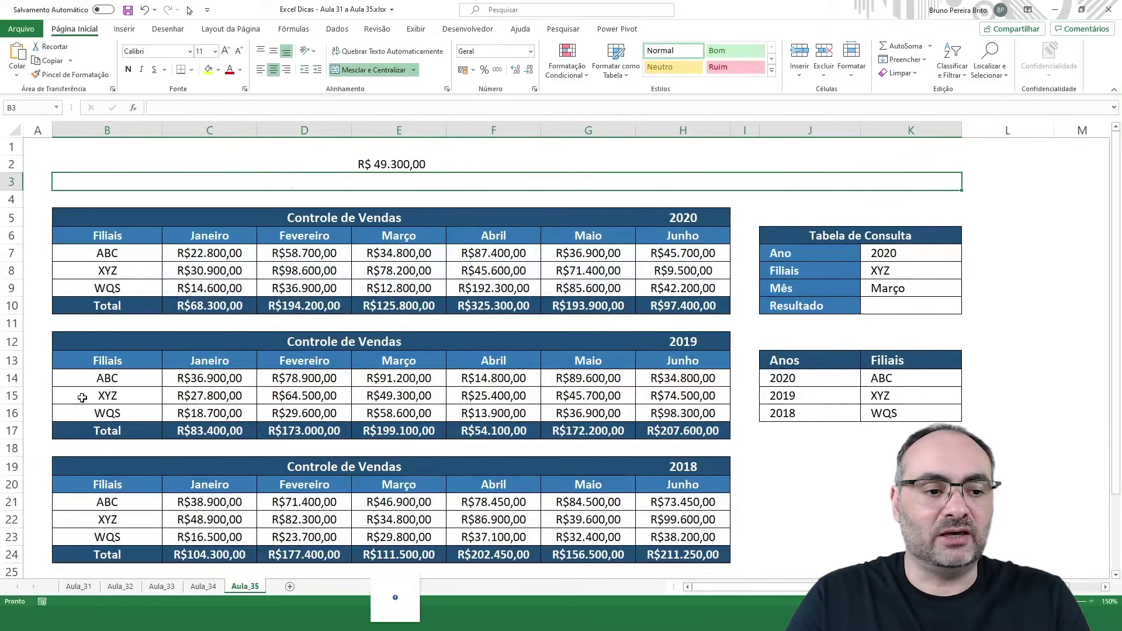
drag(82, 395, 381, 398)
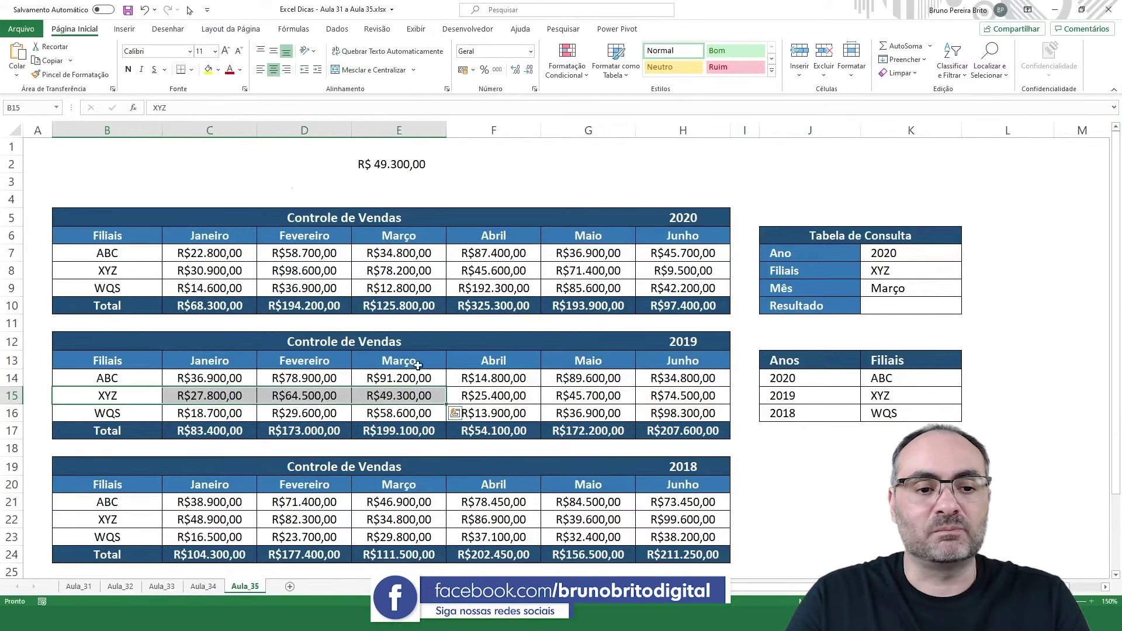
Step: Check the Março column of the 2019 table, then open B2's ÍNDICE formula and review its row, column and area arguments
ctrl+drag(420, 361, 423, 390)
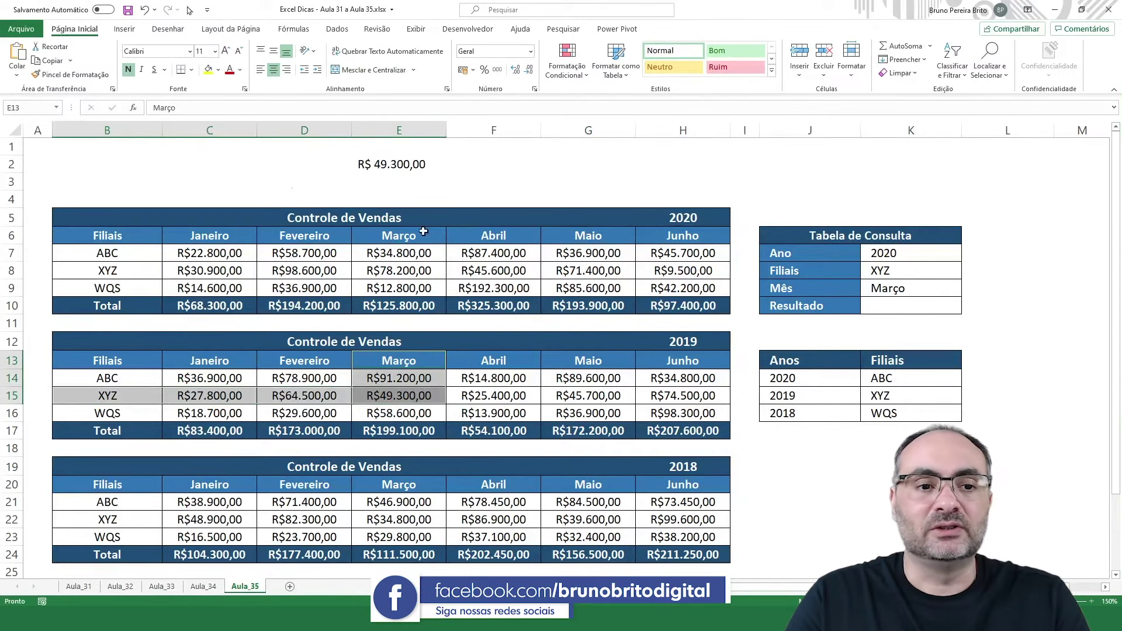
double_click(412, 165)
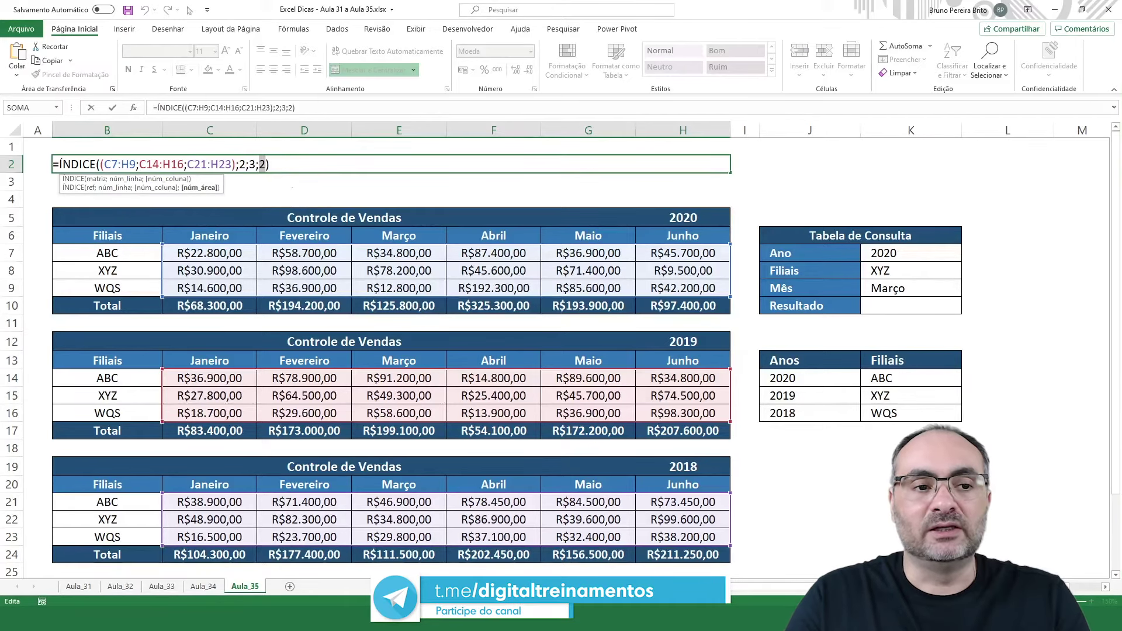
click(239, 164)
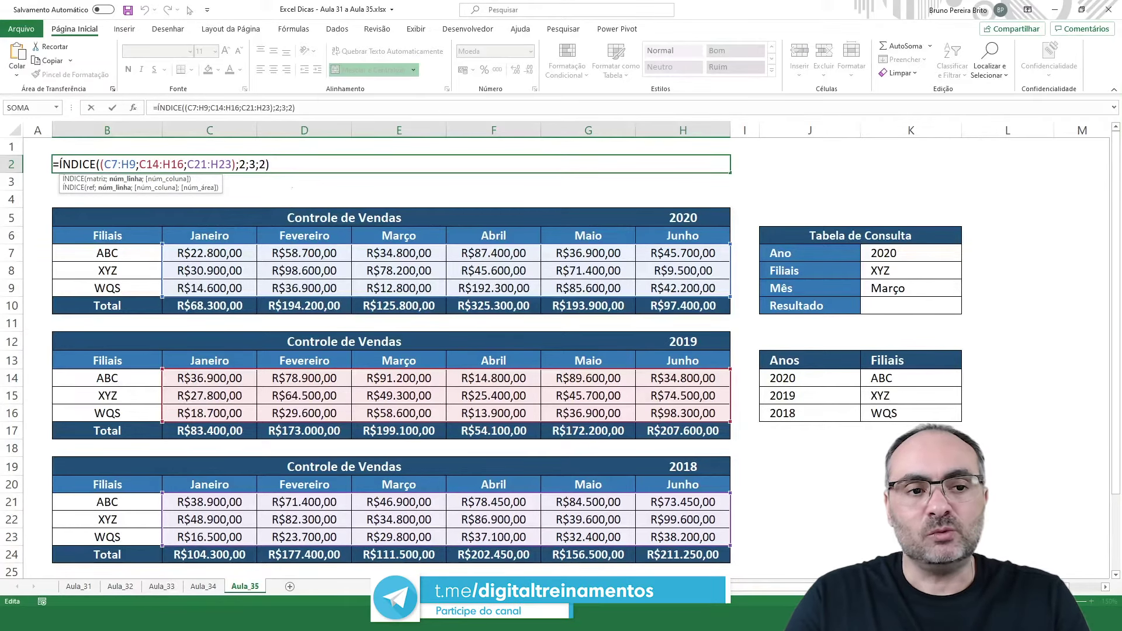
click(250, 165)
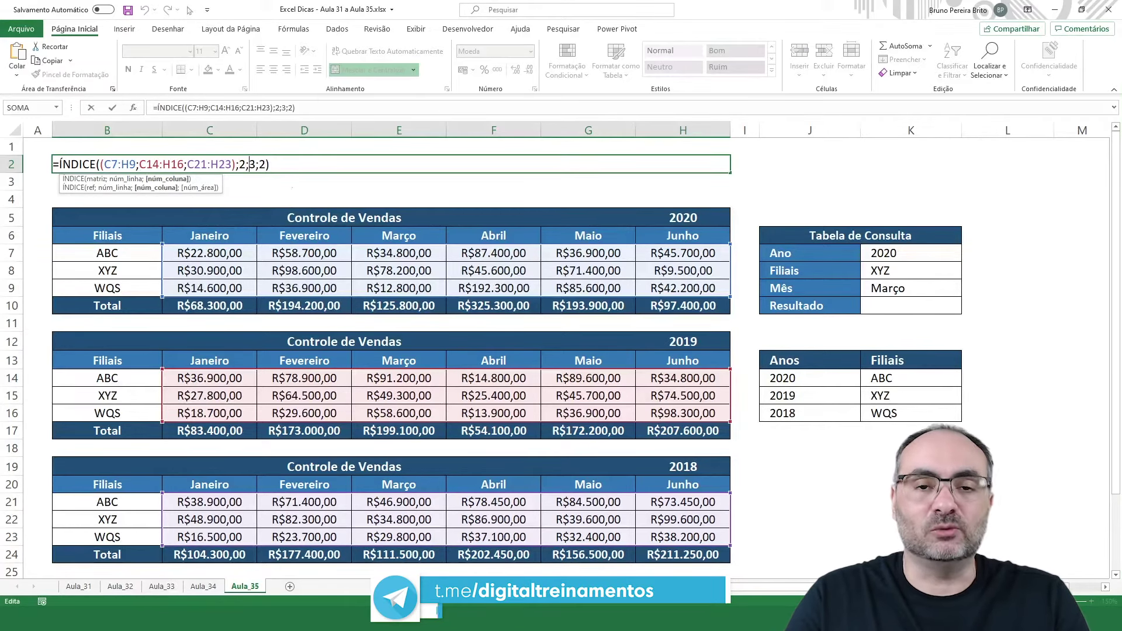
click(259, 164)
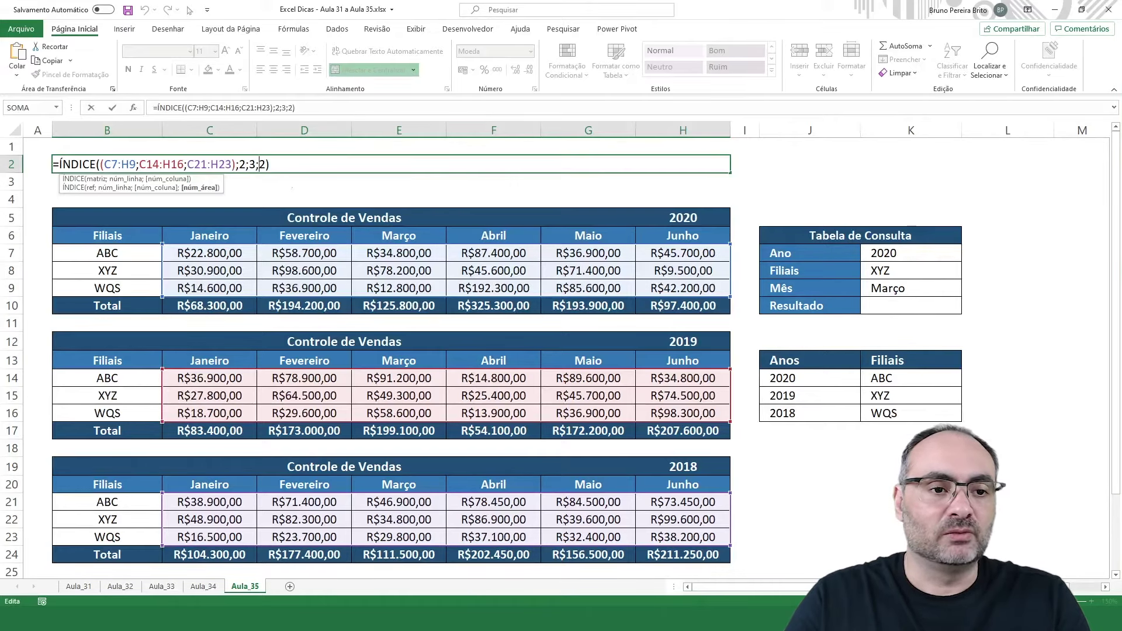
Step: Replace the row number in B2's ÍNDICE formula with CORRESP(K8;K14:K16;0) to find the chosen branch in the Filiais list
double_click(242, 164)
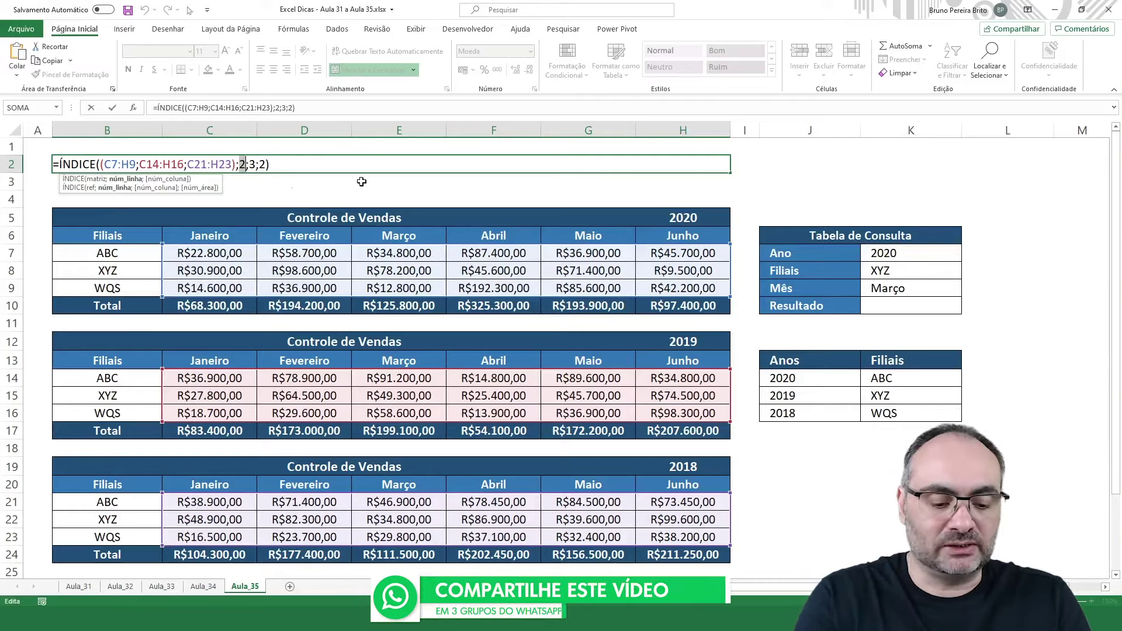
text(Cor)
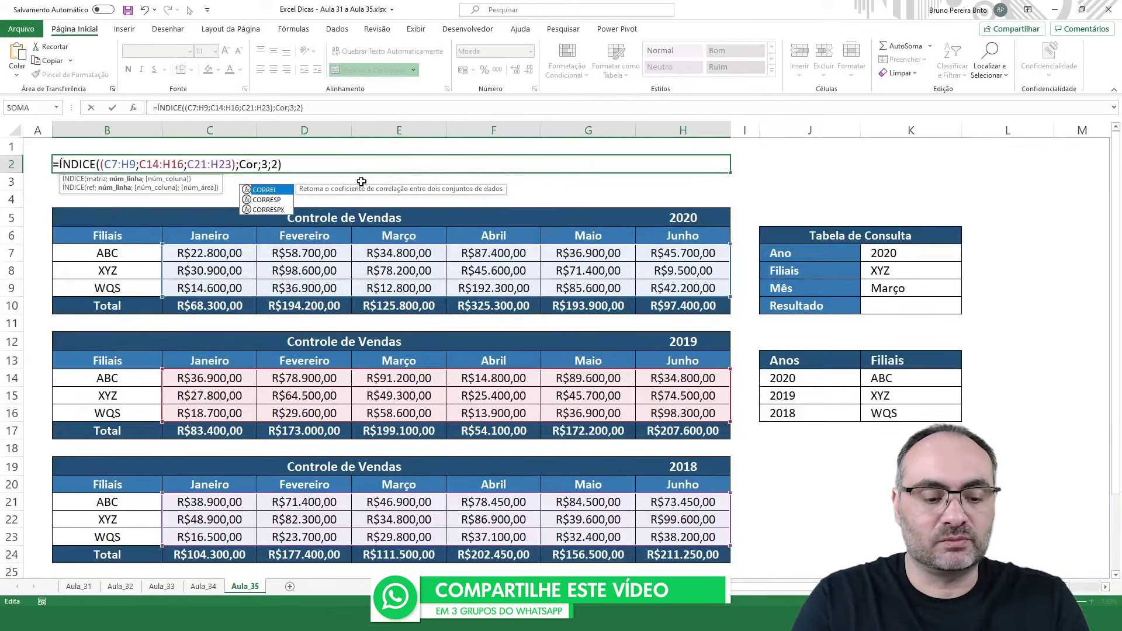
text(res)
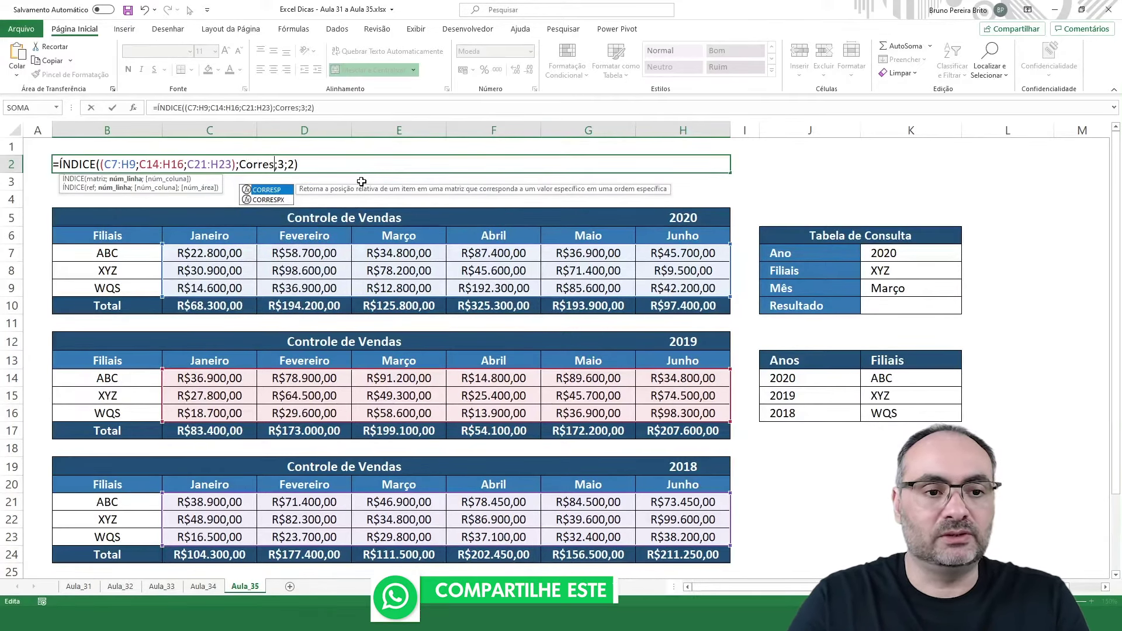
key(Tab)
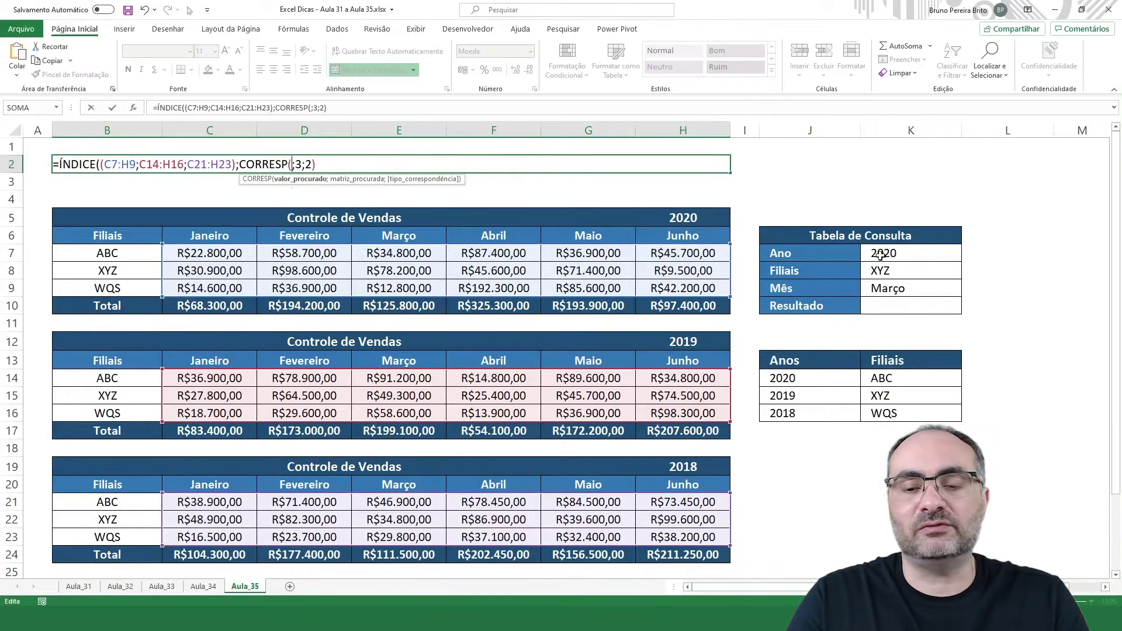
click(908, 271)
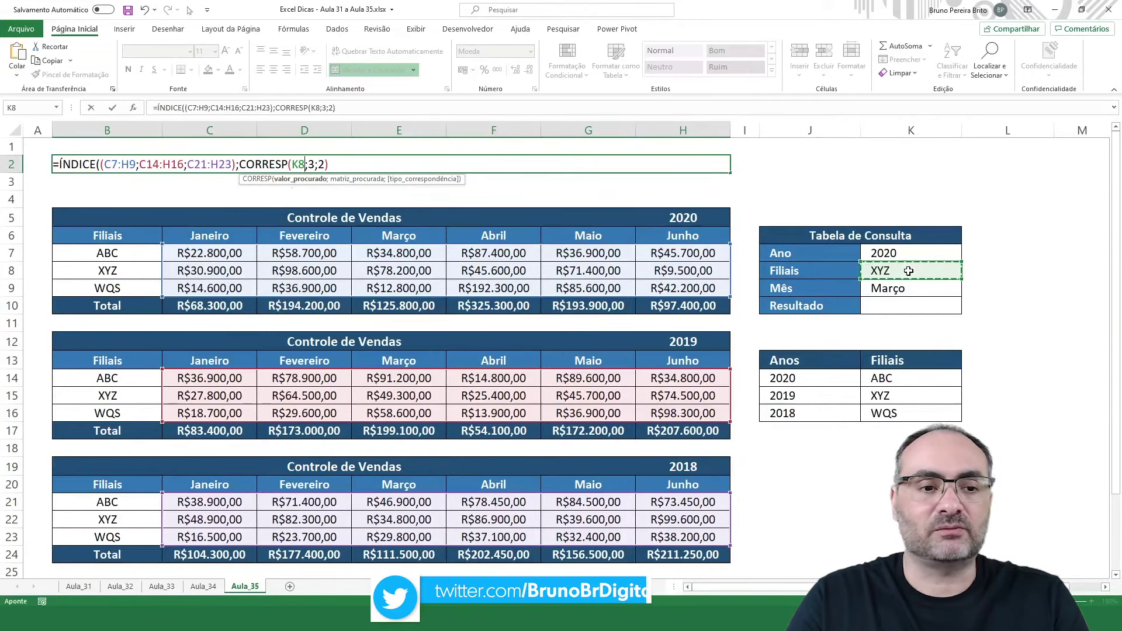
text(;)
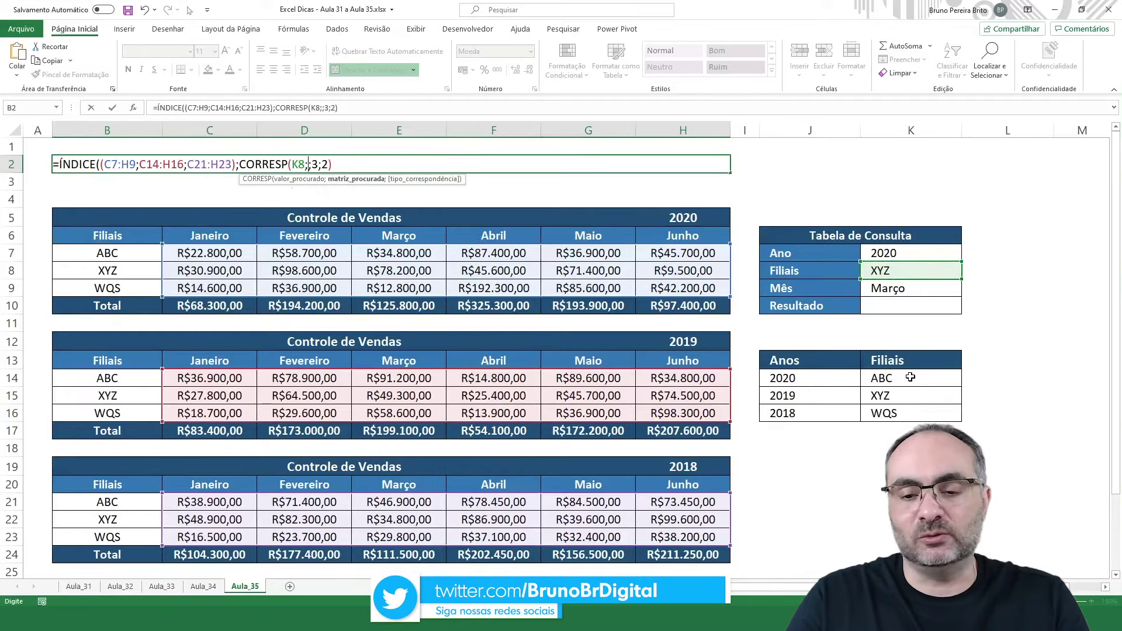
drag(907, 386, 921, 417)
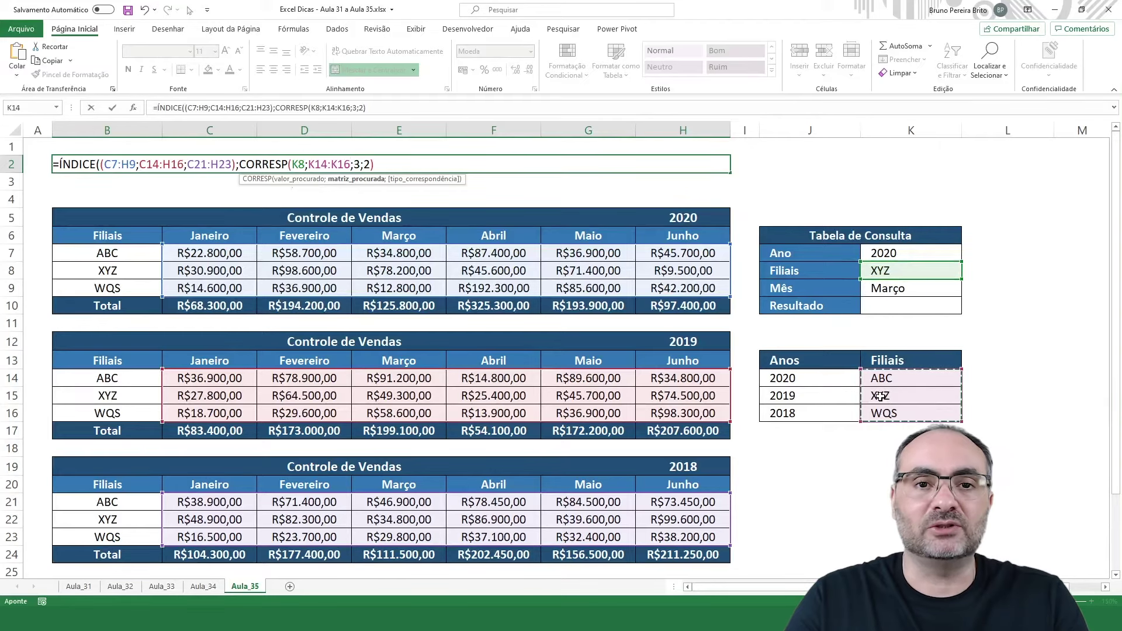
text(;)
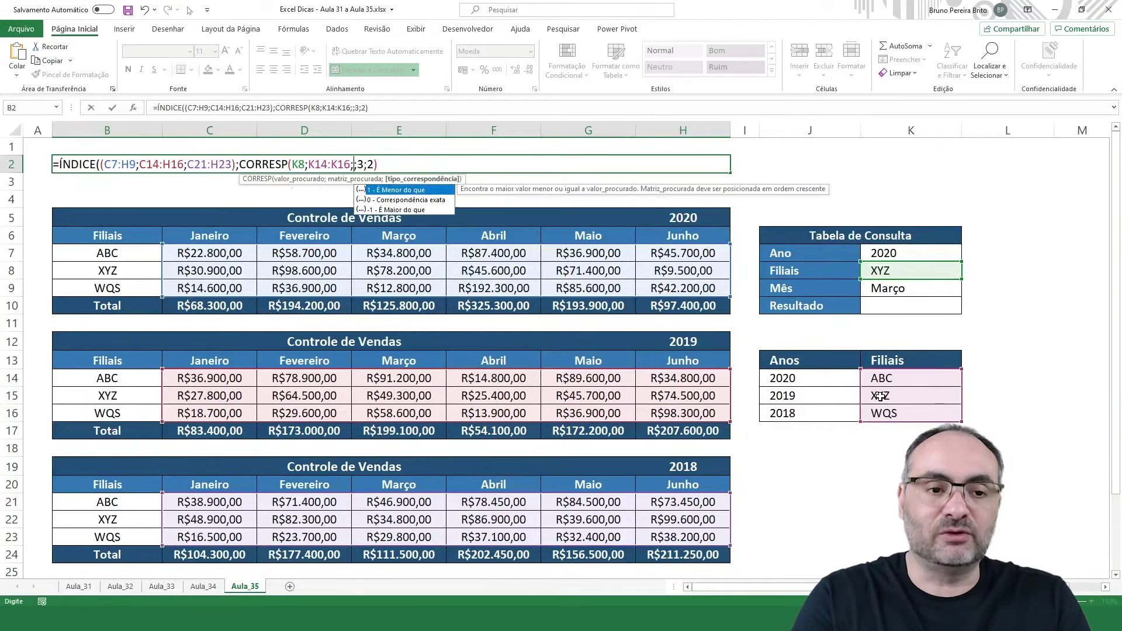
text(0)
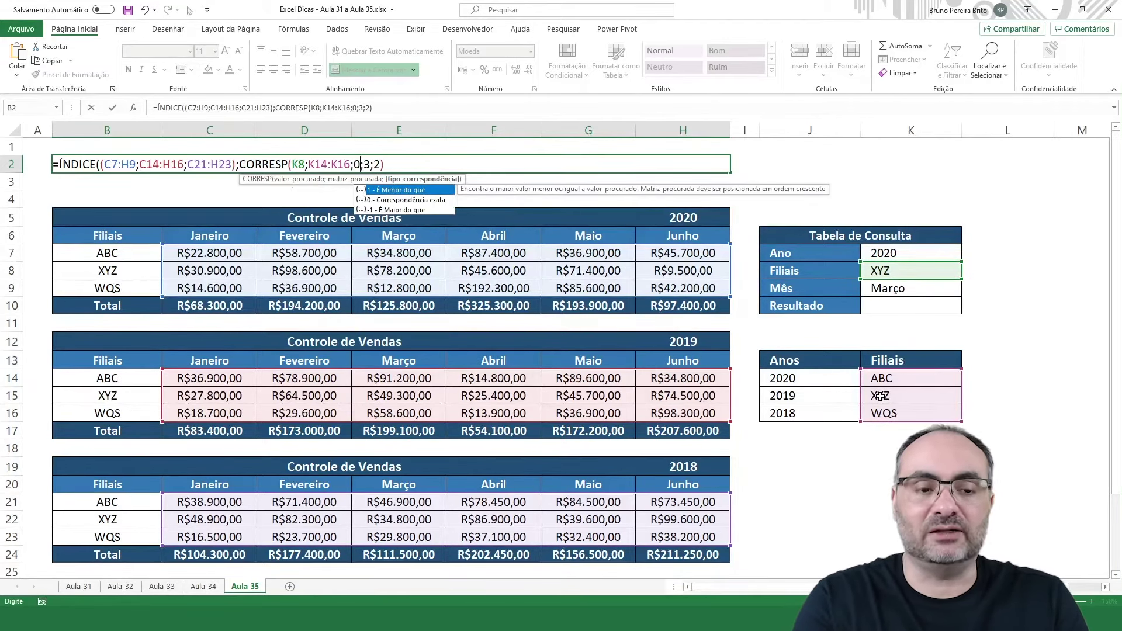
text())
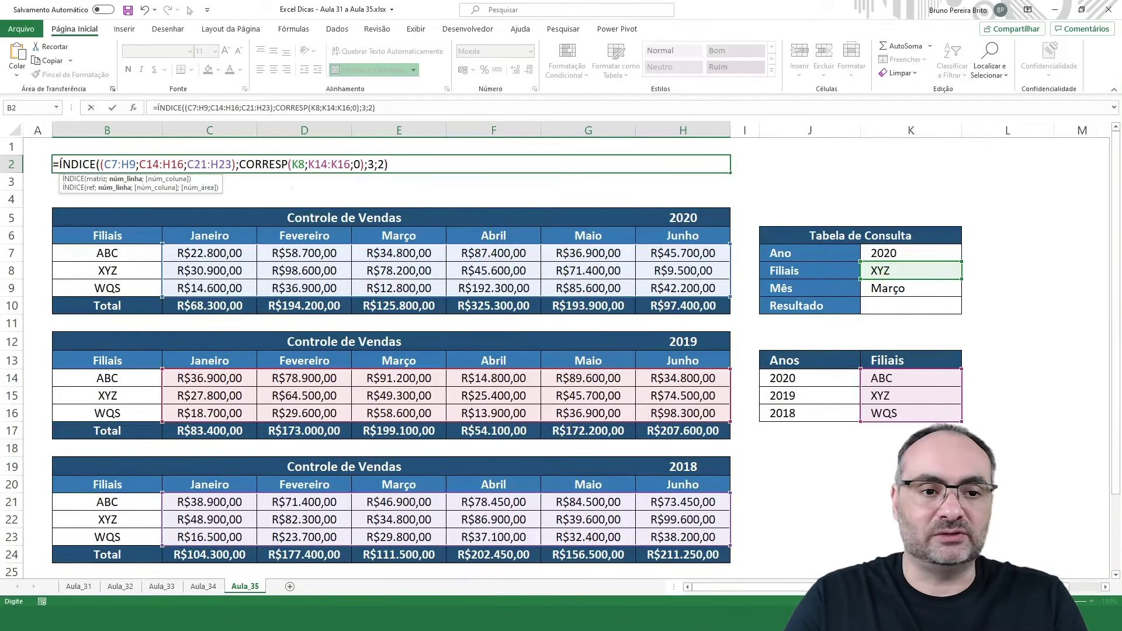
Step: Replace the column number in B2's ÍNDICE formula with CORRESP(K9;C6:H6;0) to find the chosen month in the 2020 header row
double_click(371, 164)
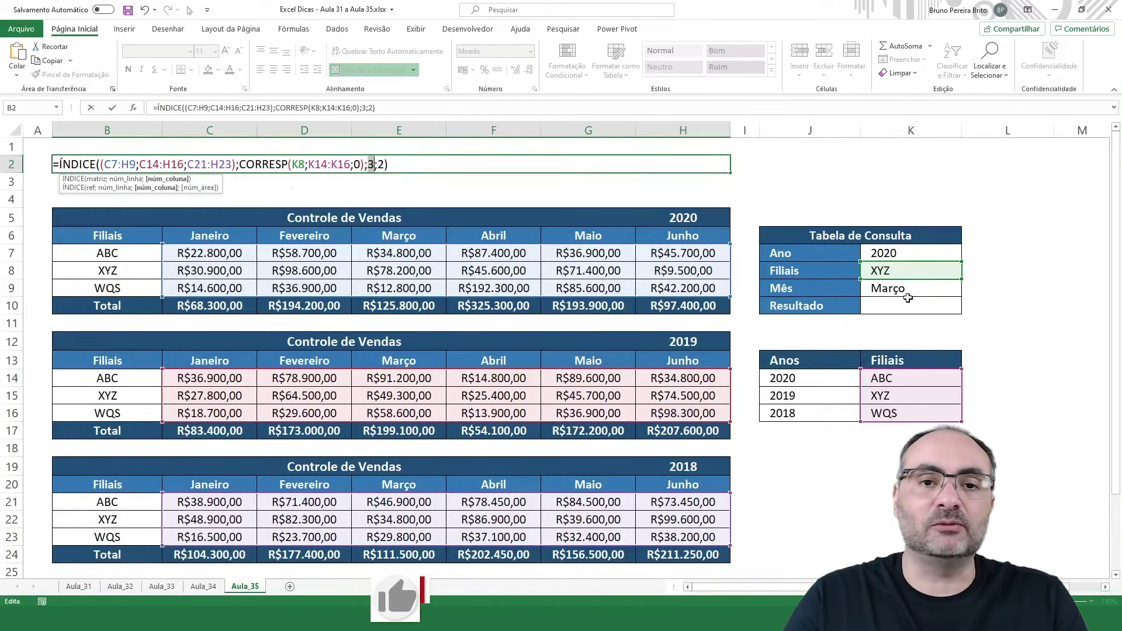
text(corre)
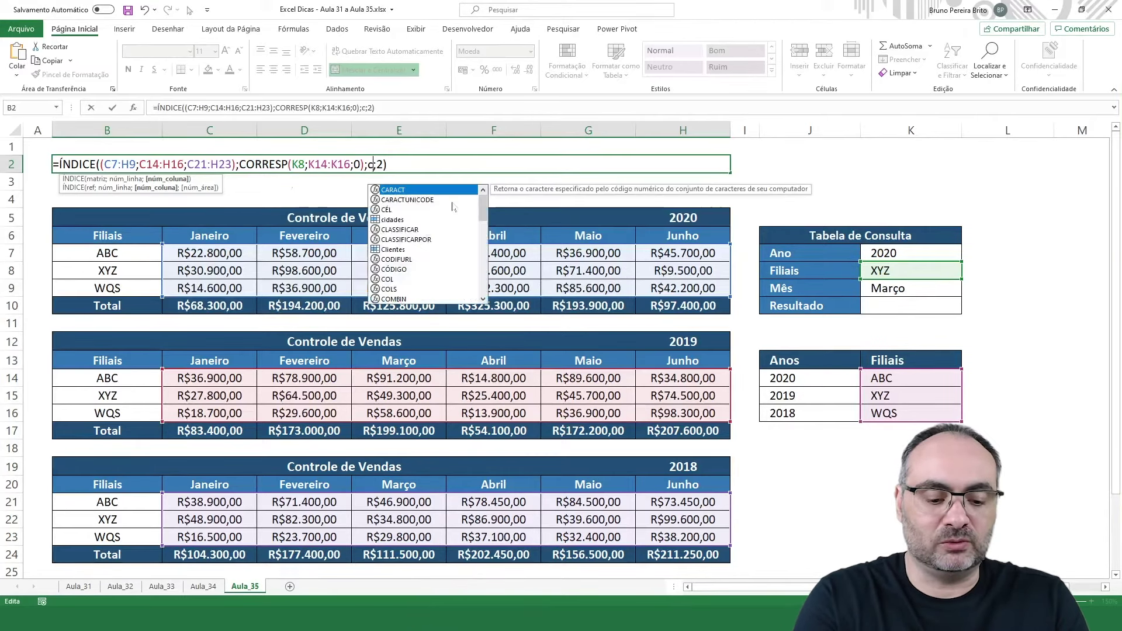
key(Down)
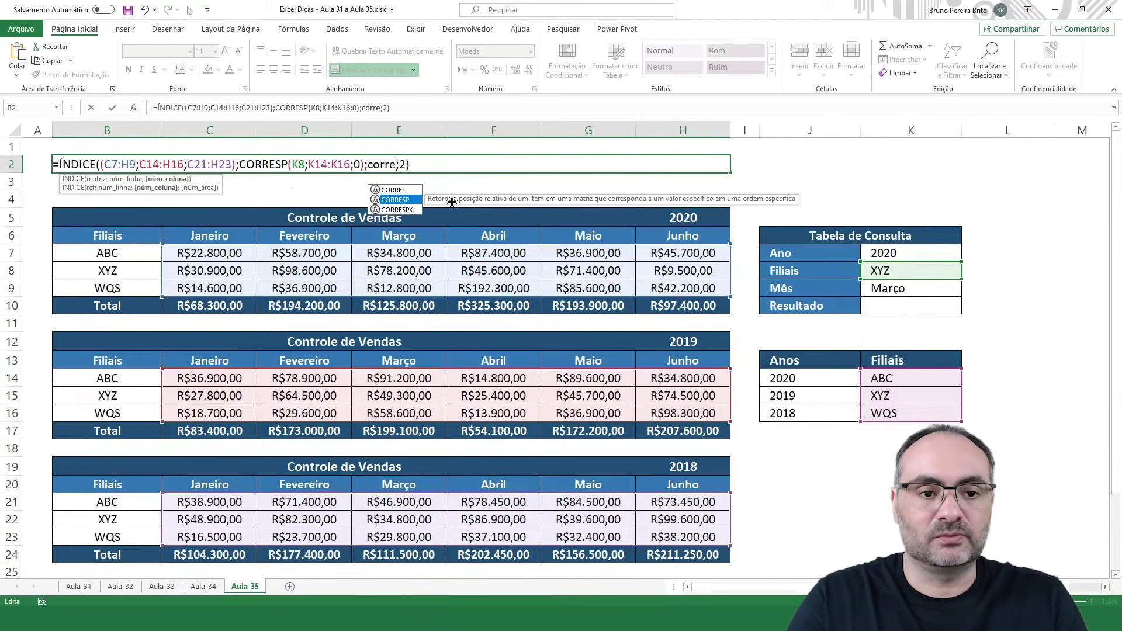
key(Tab)
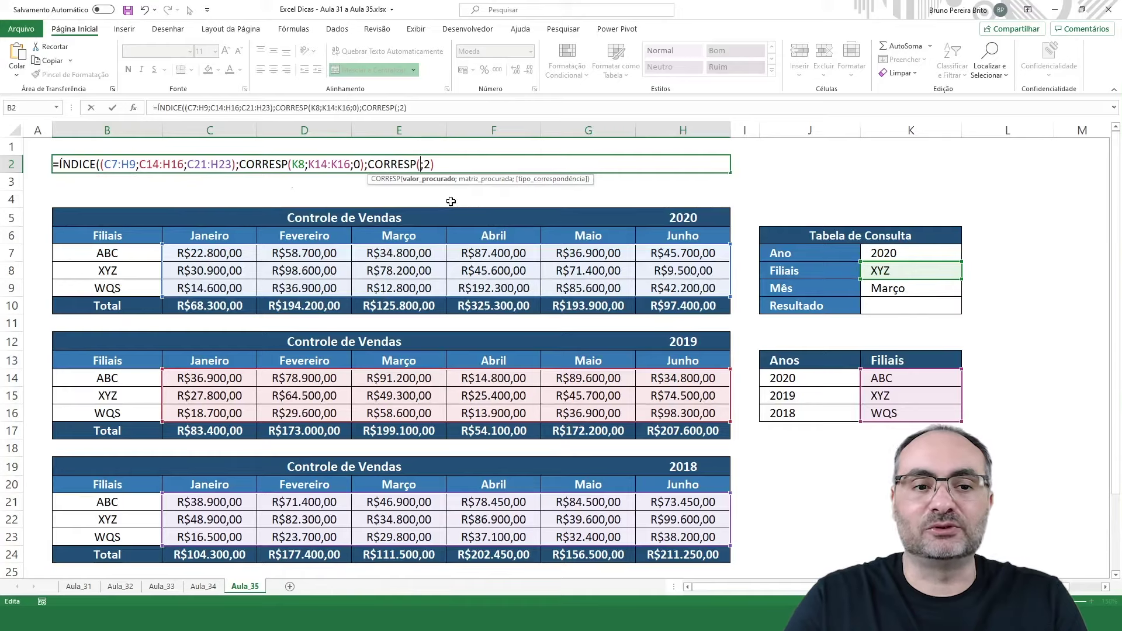
click(915, 289)
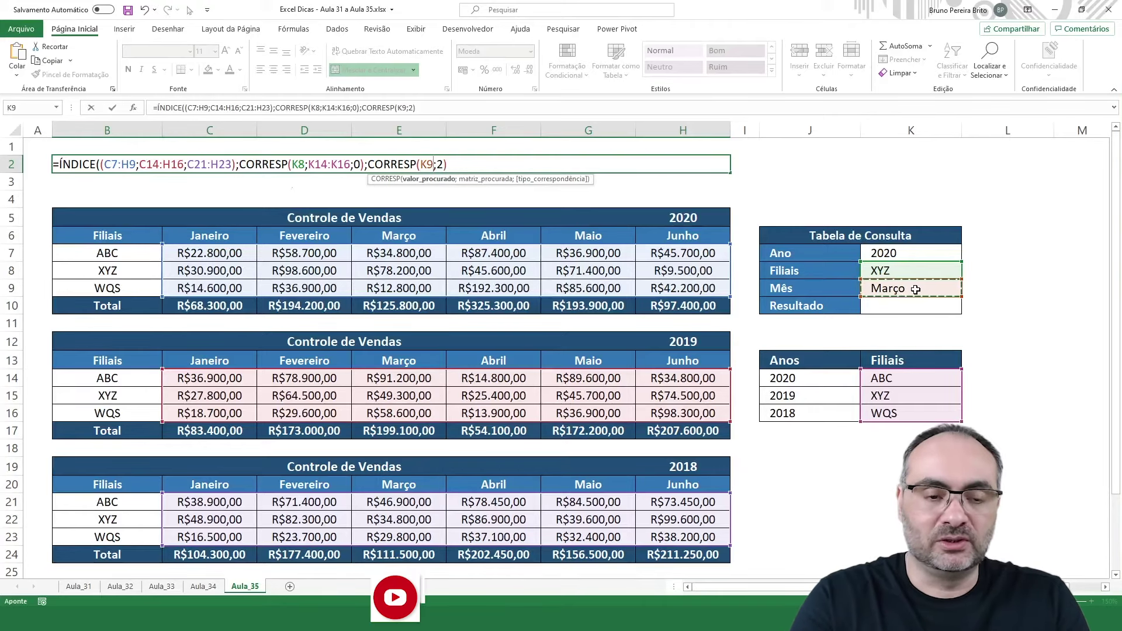
text(;)
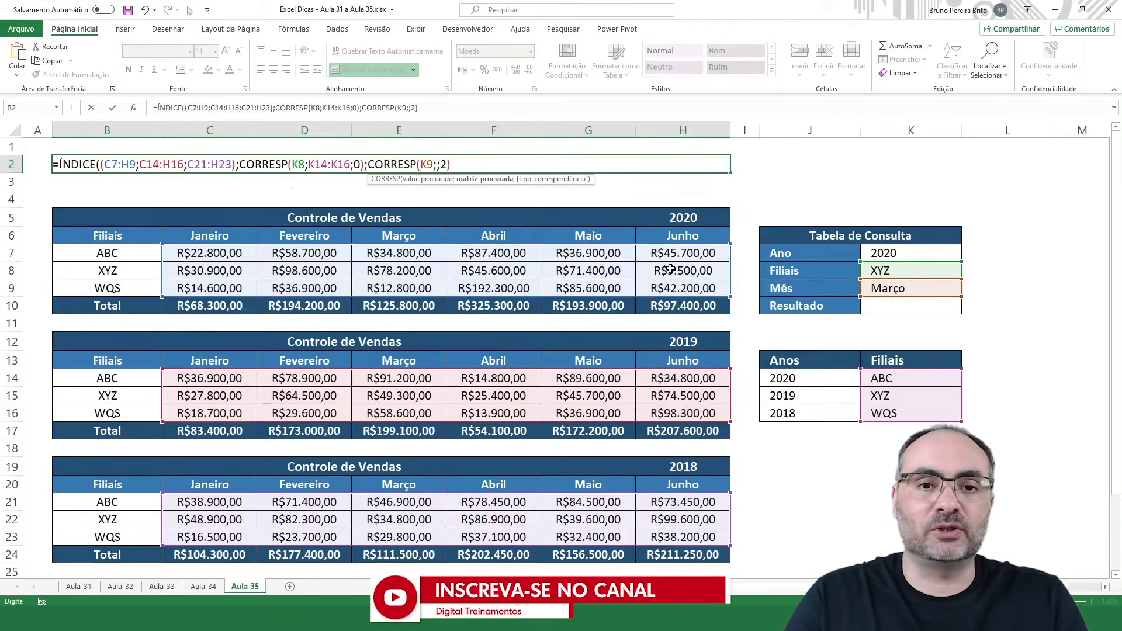
click(229, 237)
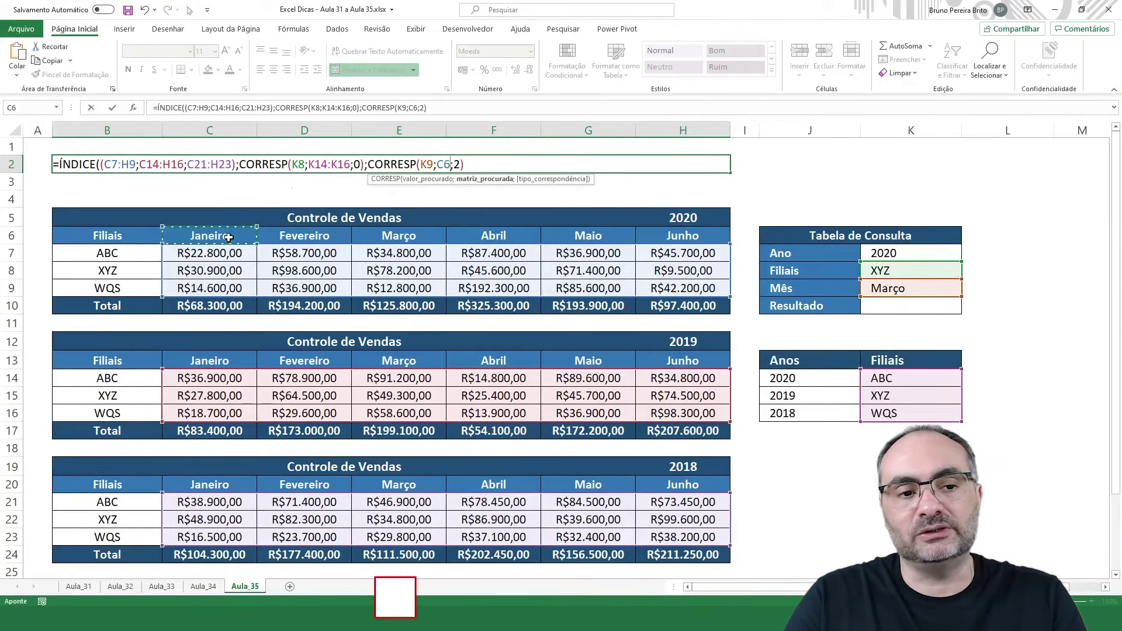
drag(229, 237, 703, 244)
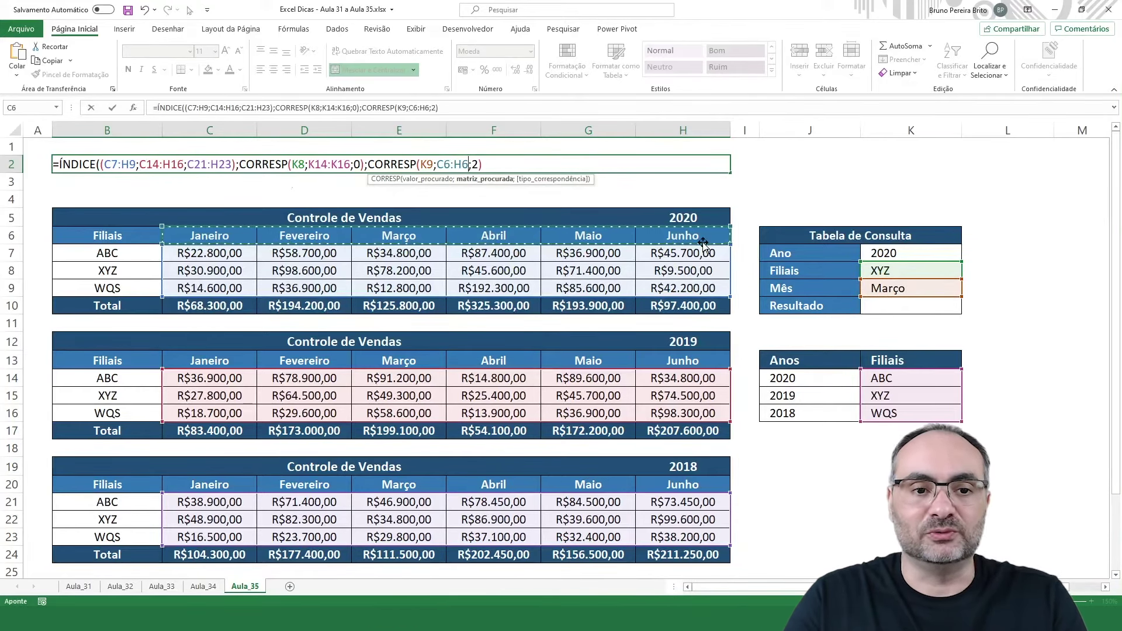
text(;0)
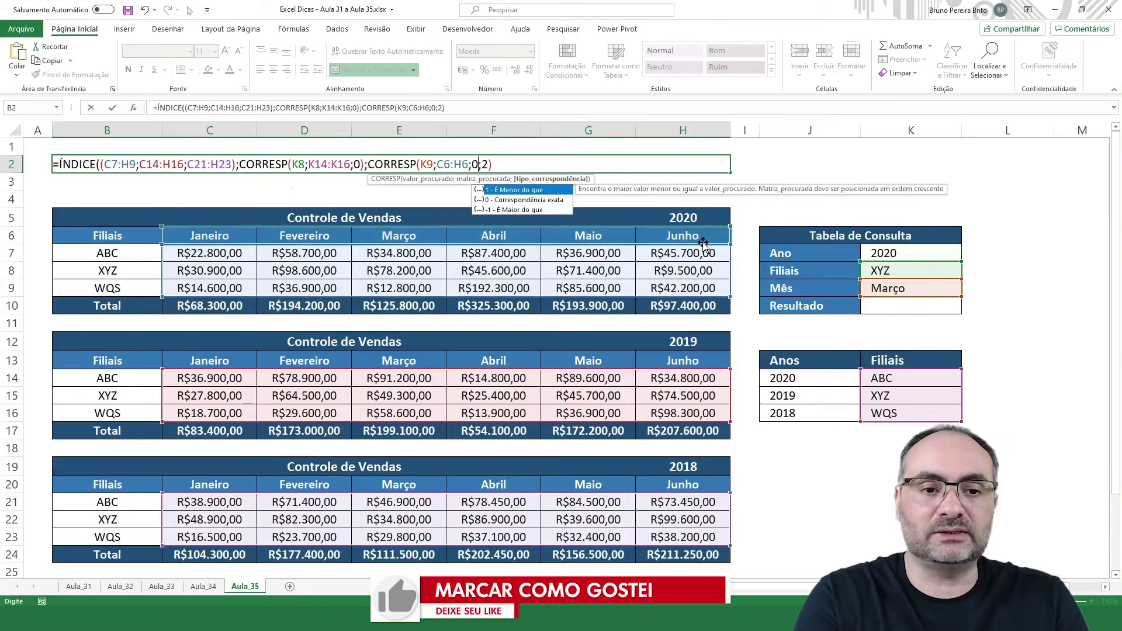
text())
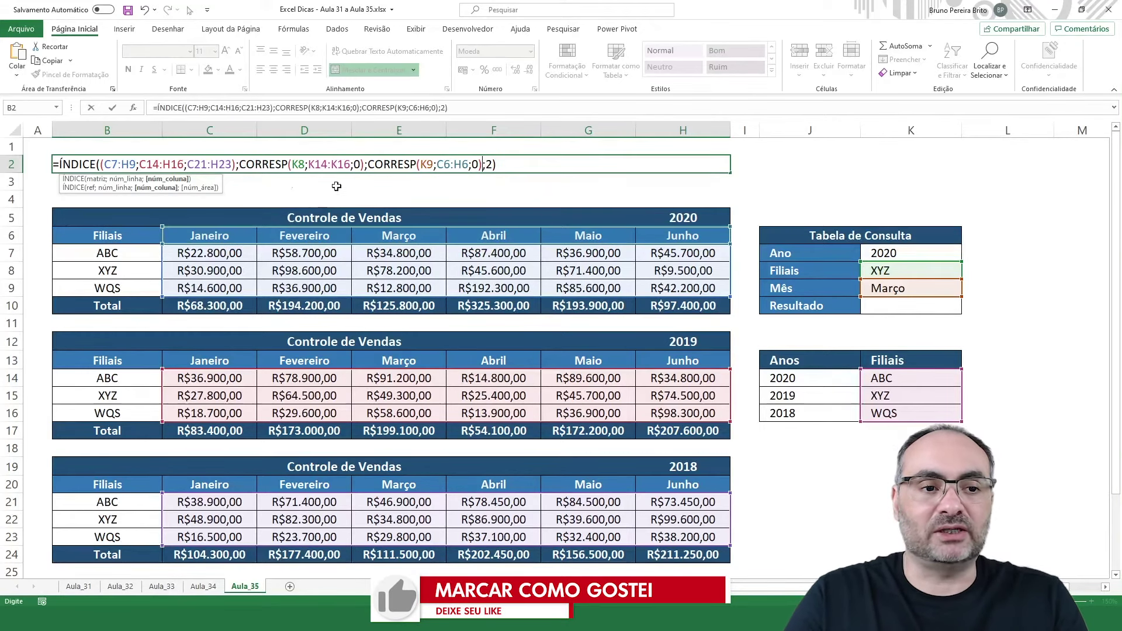
Step: Replace the area number in B2's ÍNDICE formula with CORRESP(K7;J14:J16;0 to find the chosen year in the Anos list
drag(239, 164, 483, 165)
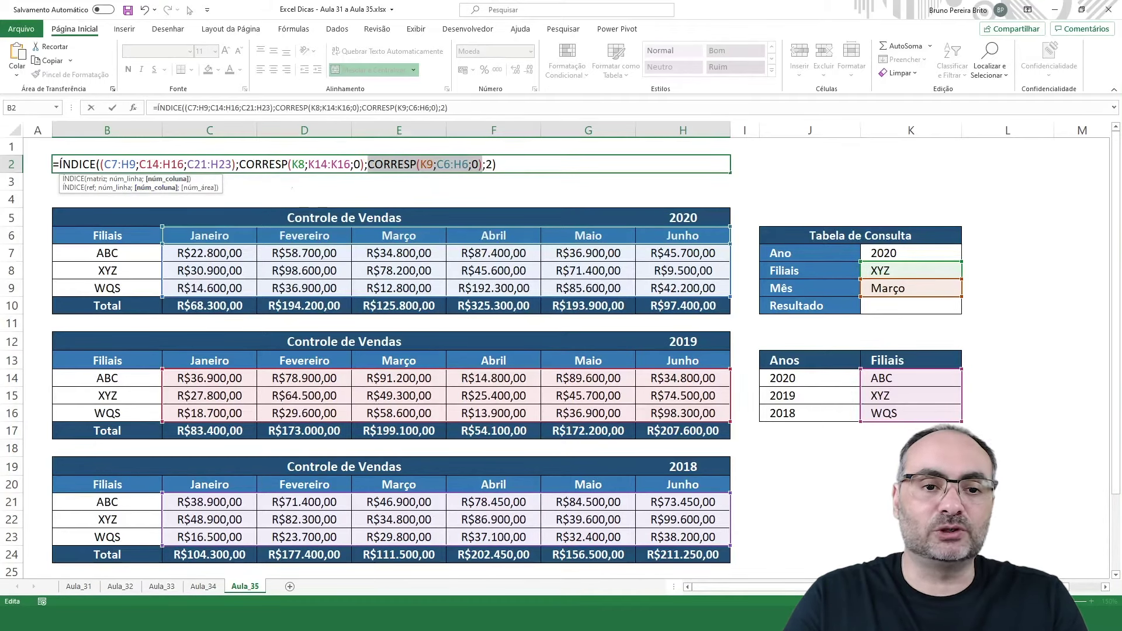
drag(486, 165, 493, 165)
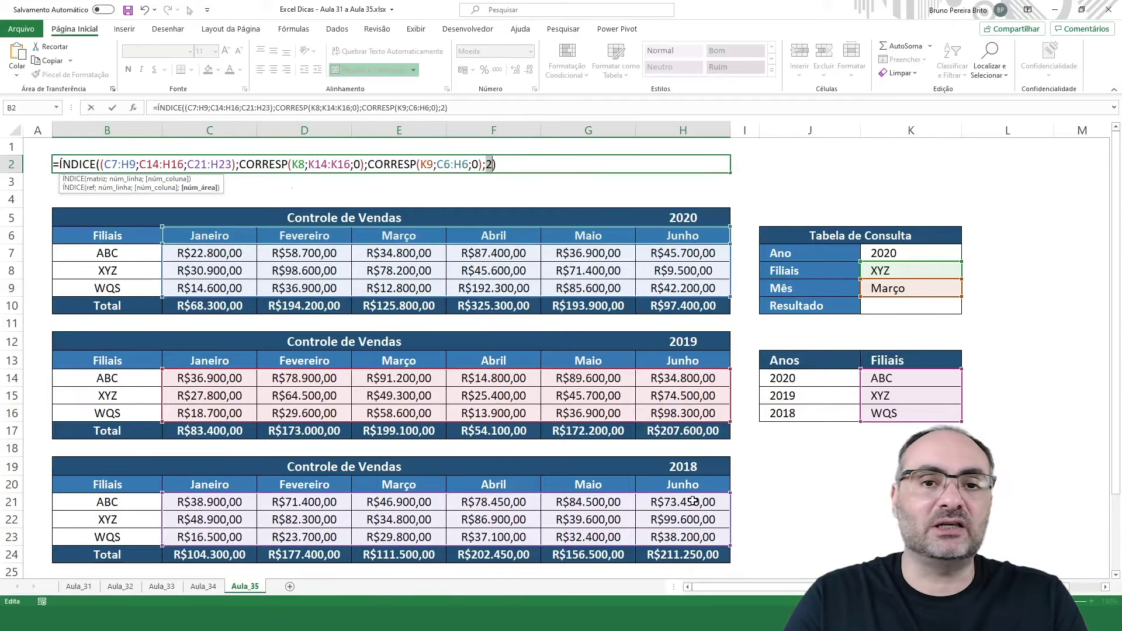
text(corr)
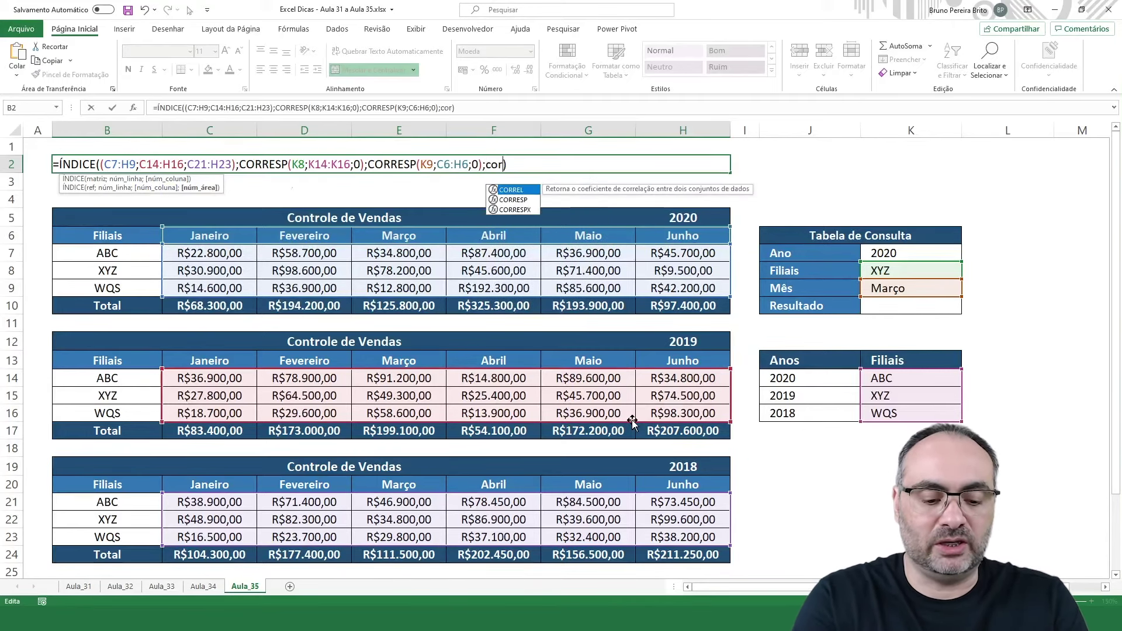
key(Down)
key(Tab)
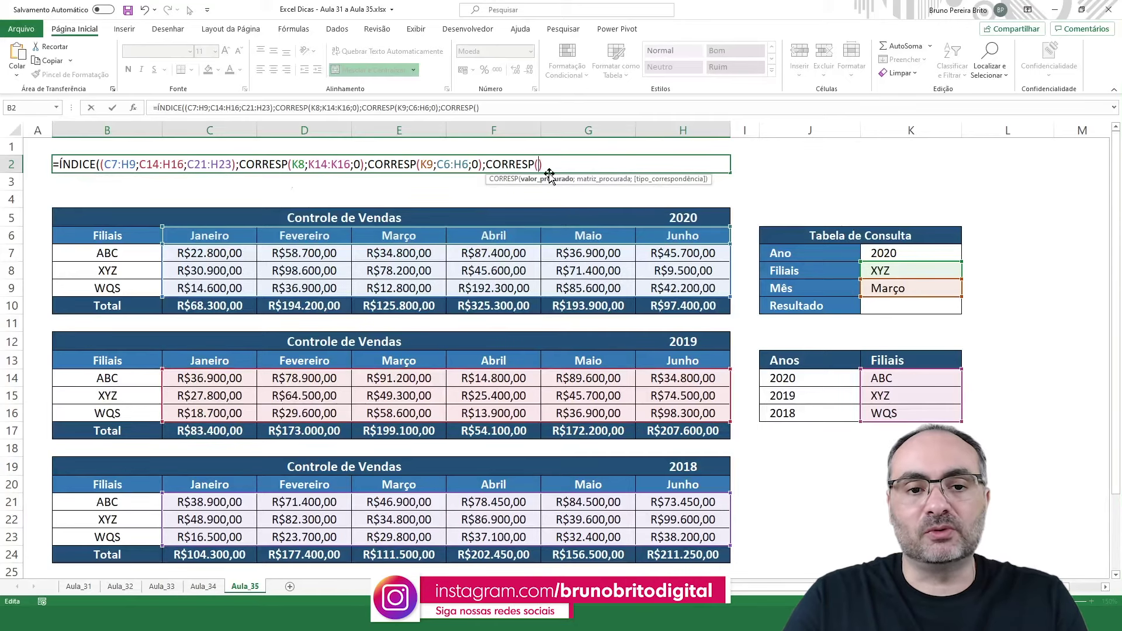
click(904, 253)
text(;)
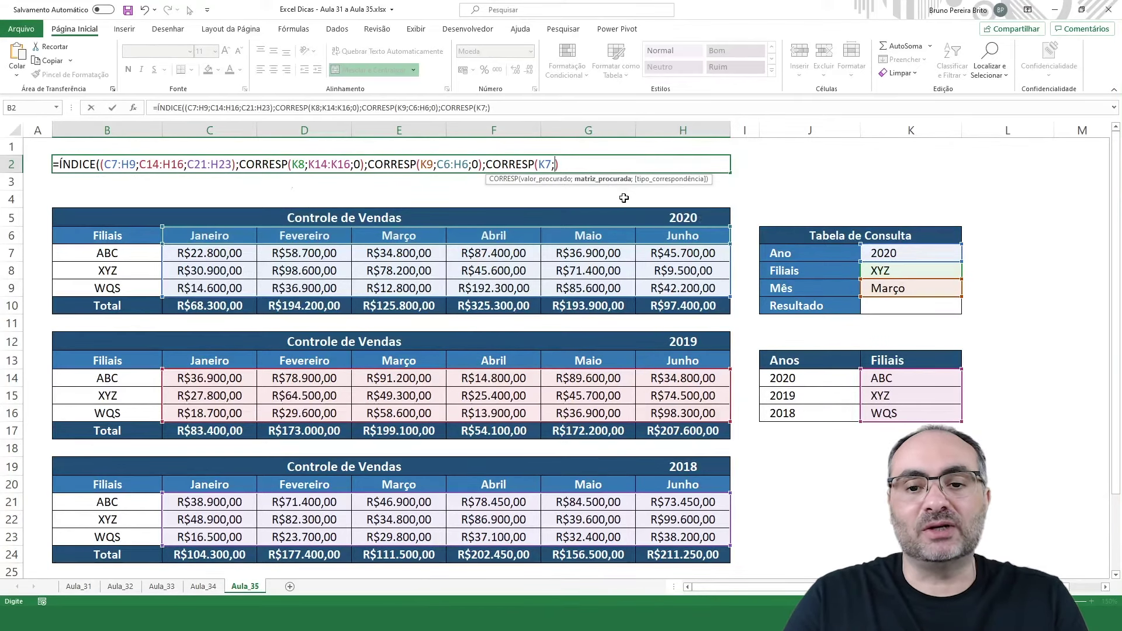
drag(811, 379, 814, 413)
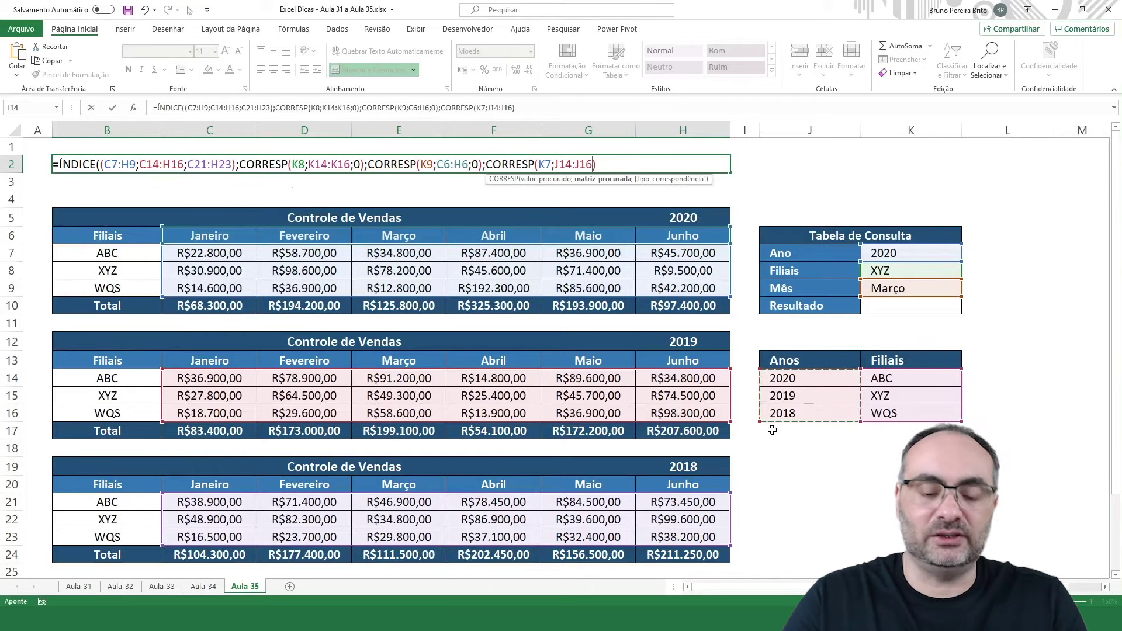
text(;0)
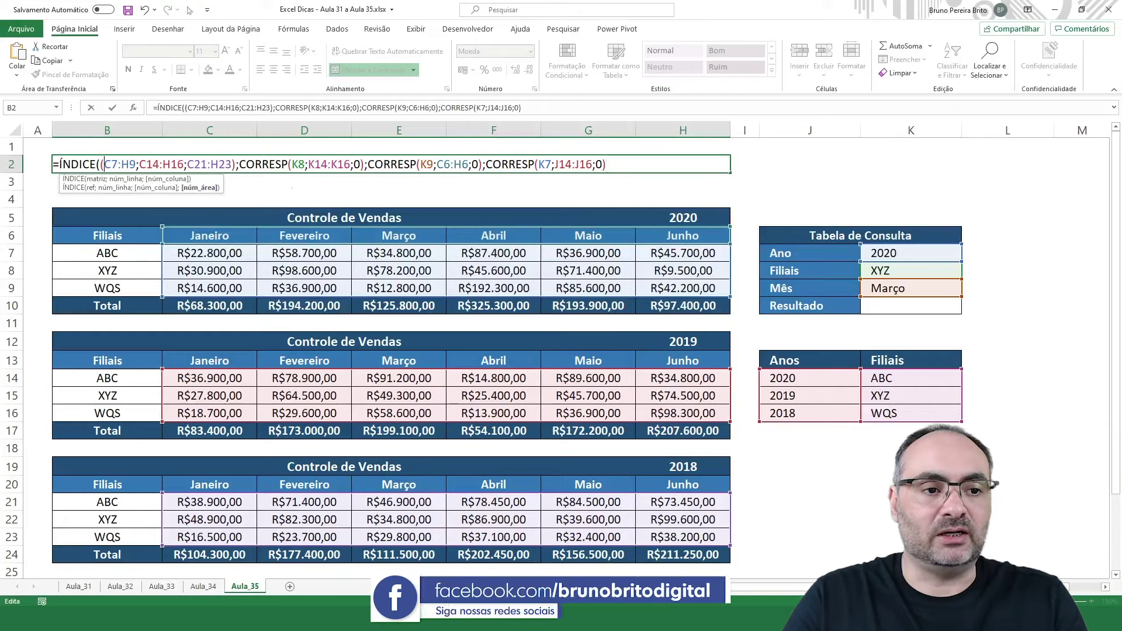
Step: Review the three-range reference and the row, column and area CORRESP arguments in B2's ÍNDICE formula
drag(100, 164, 232, 164)
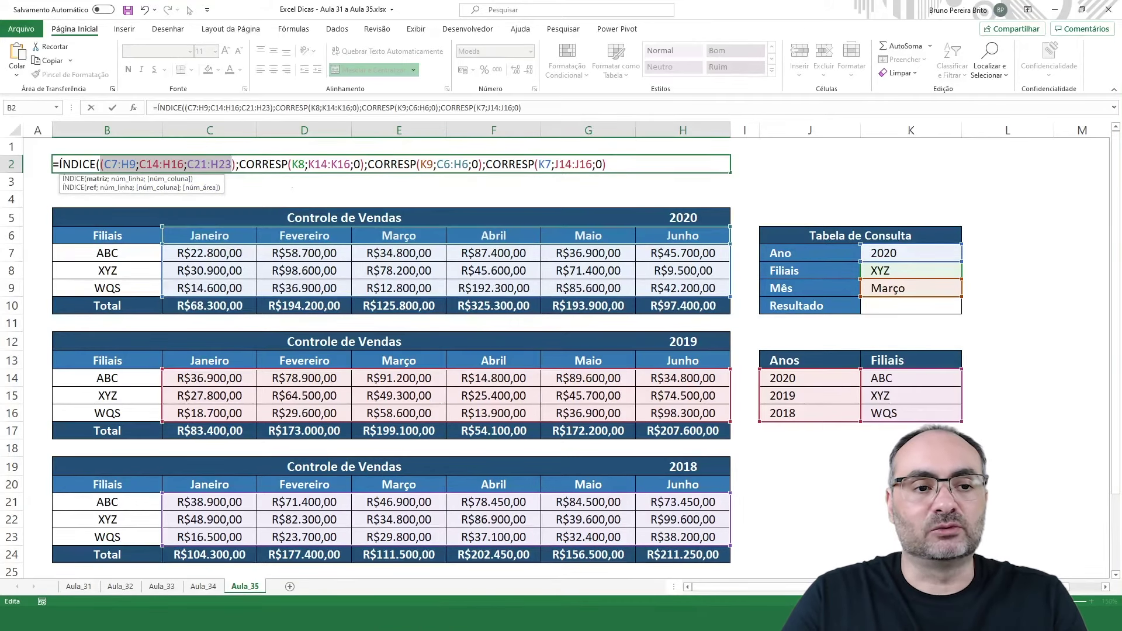
click(298, 164)
drag(239, 164, 361, 164)
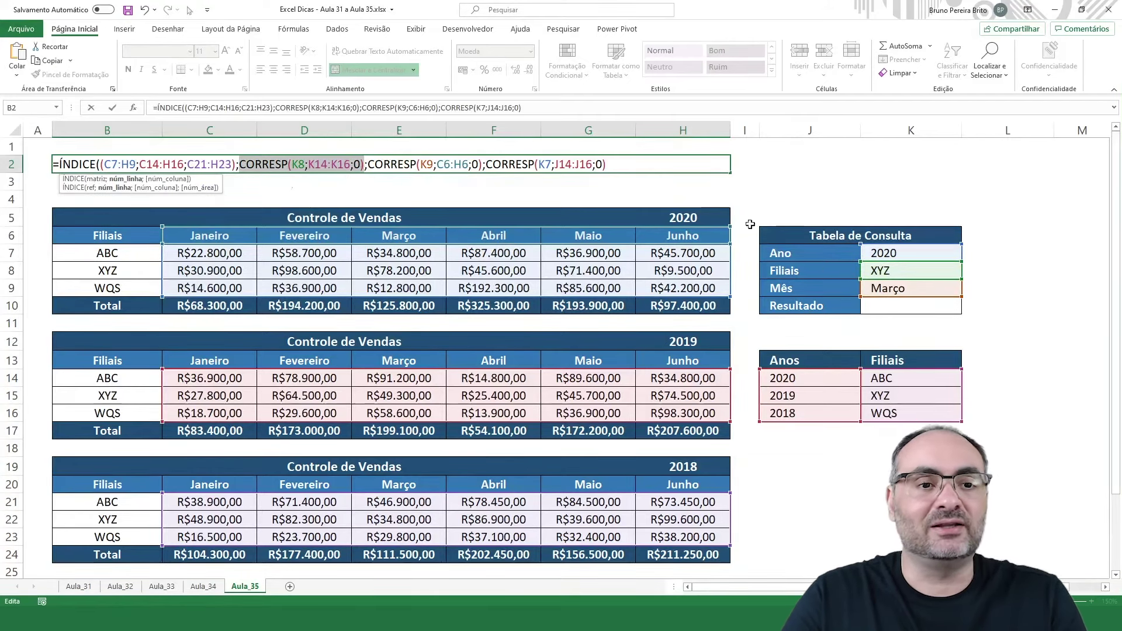
drag(368, 165, 606, 164)
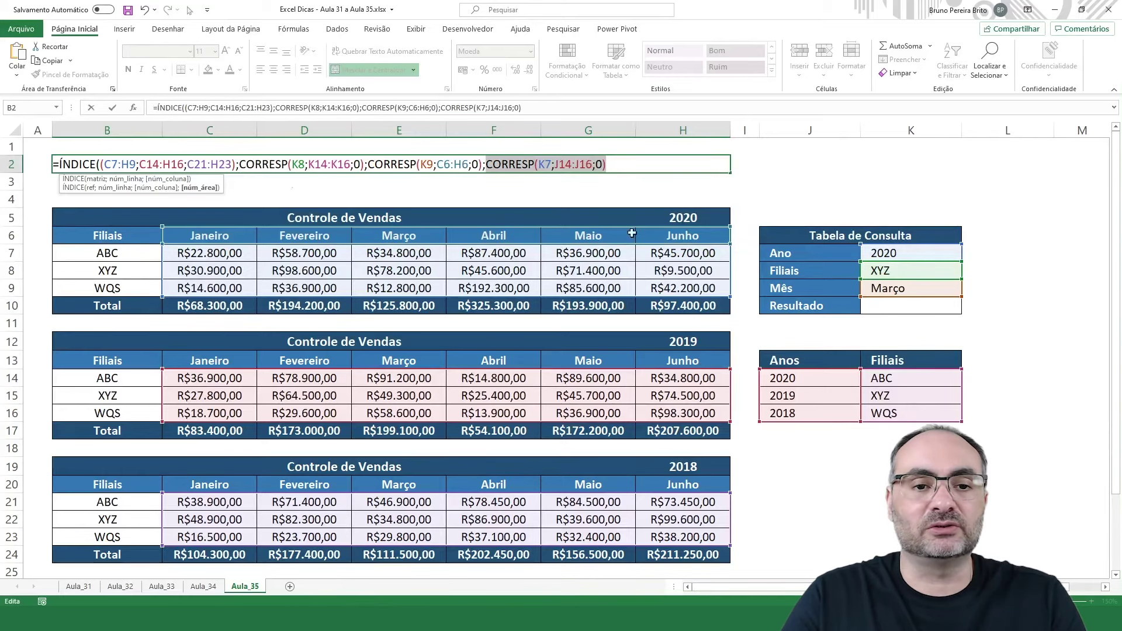
Step: Add the final closing parenthesis to B2's ÍNDICE formula and enter it
click(621, 165)
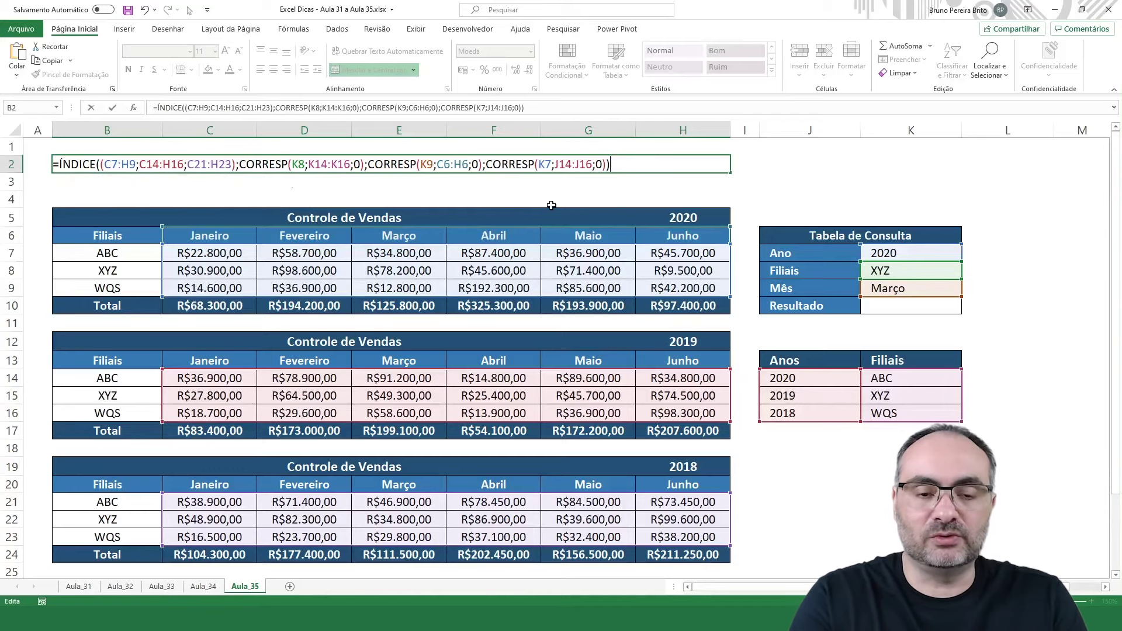
key(Return)
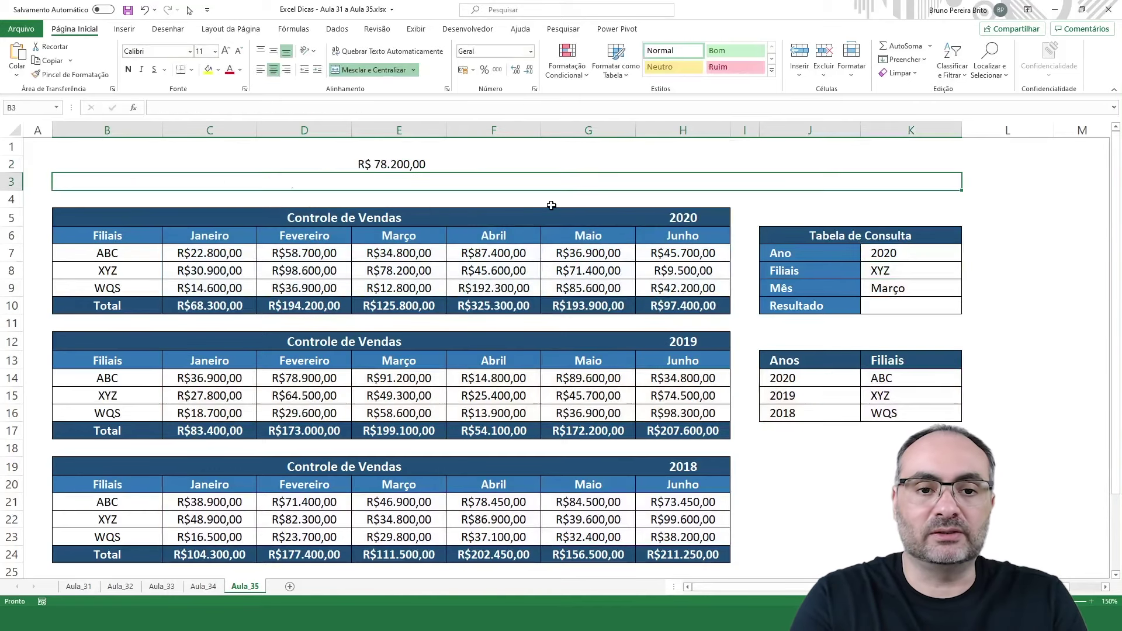
click(407, 164)
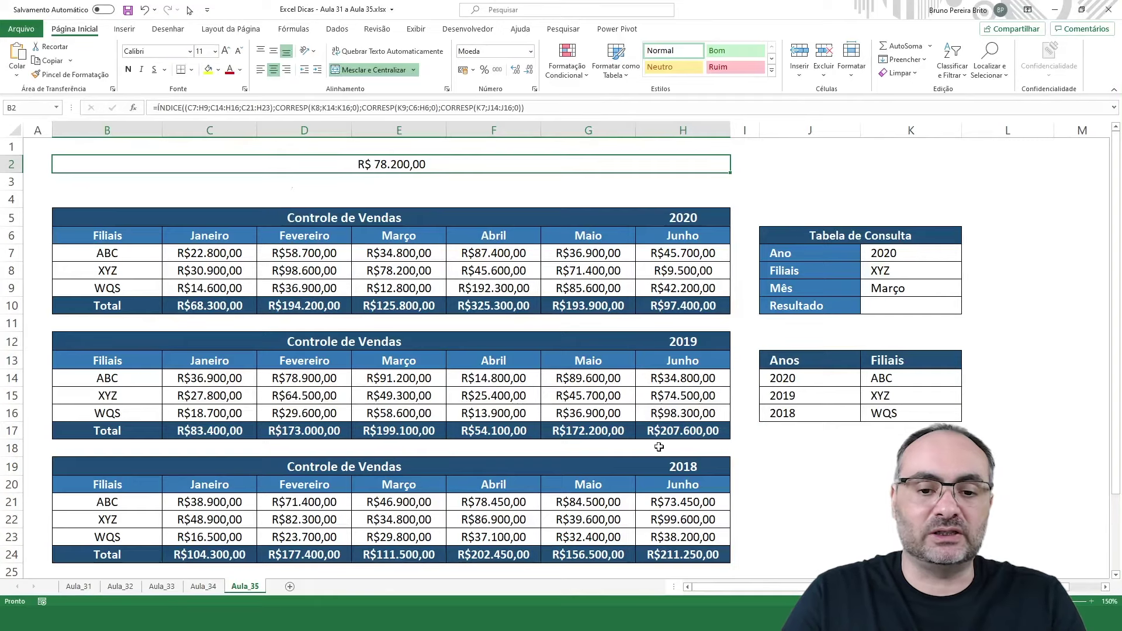
Step: Test the Tabela de Consulta with Ano 2018, Filiais WQS and Mês Fevereiro
click(926, 253)
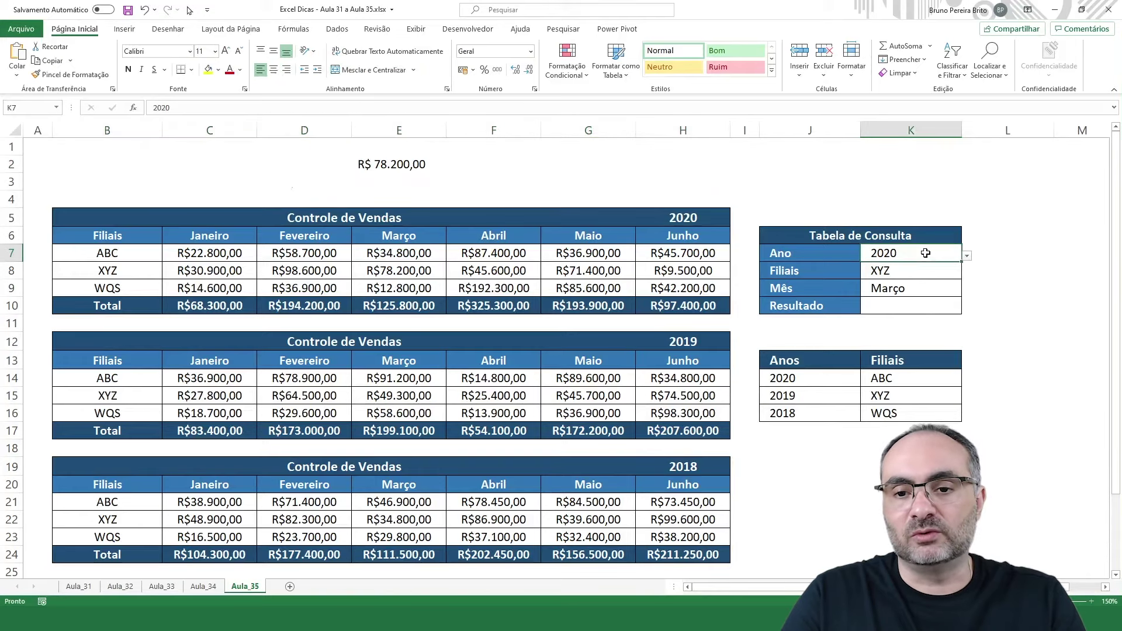
click(967, 258)
click(856, 290)
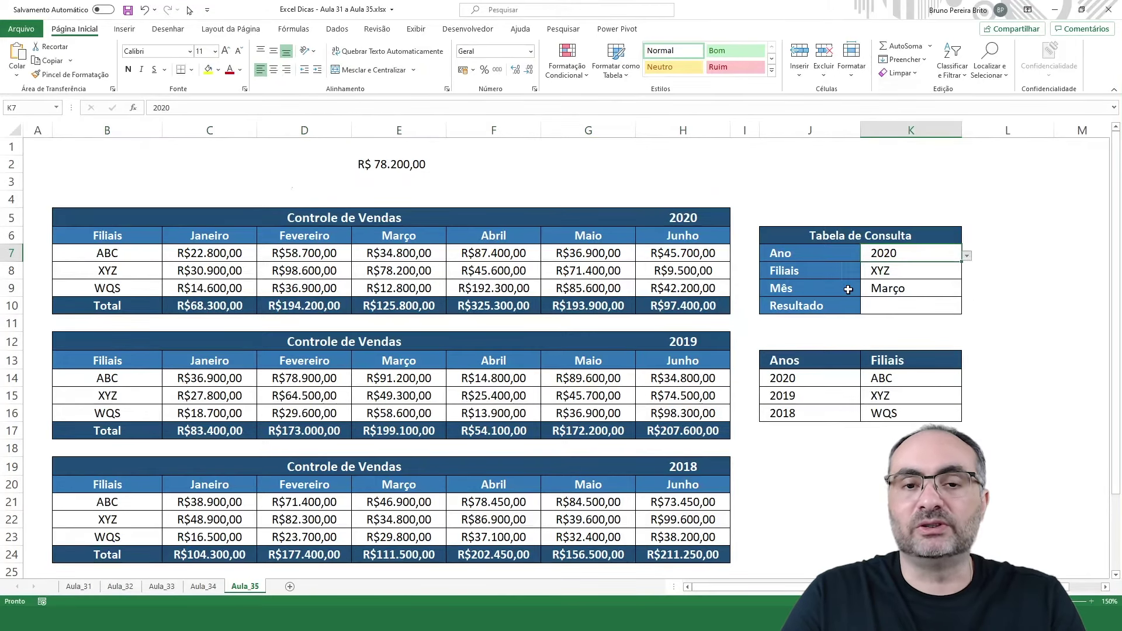
click(917, 272)
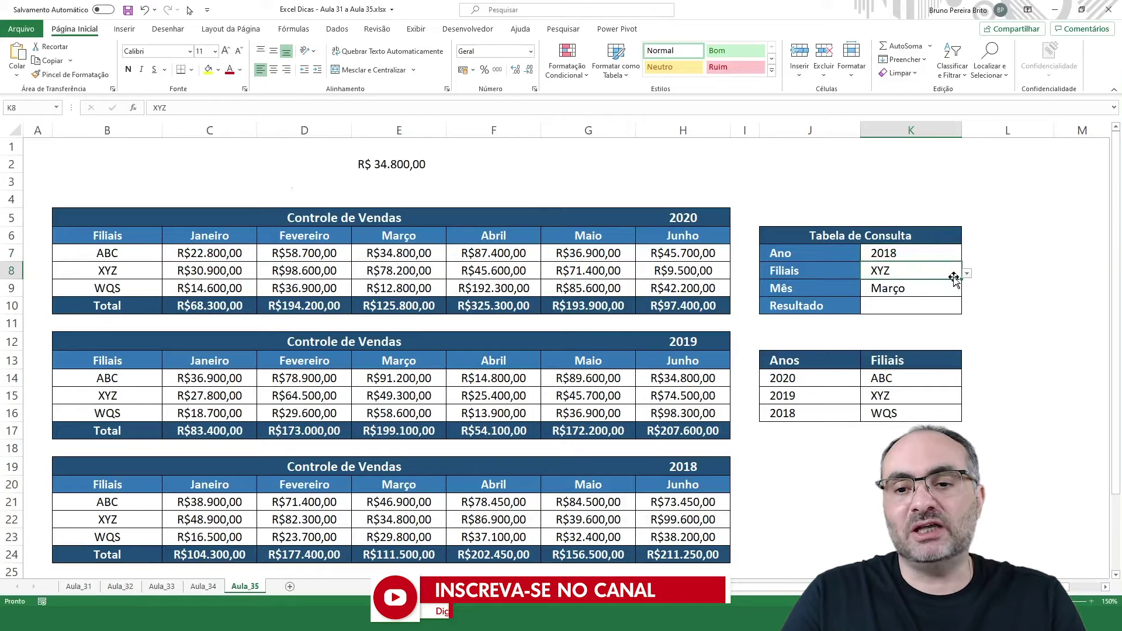
click(967, 274)
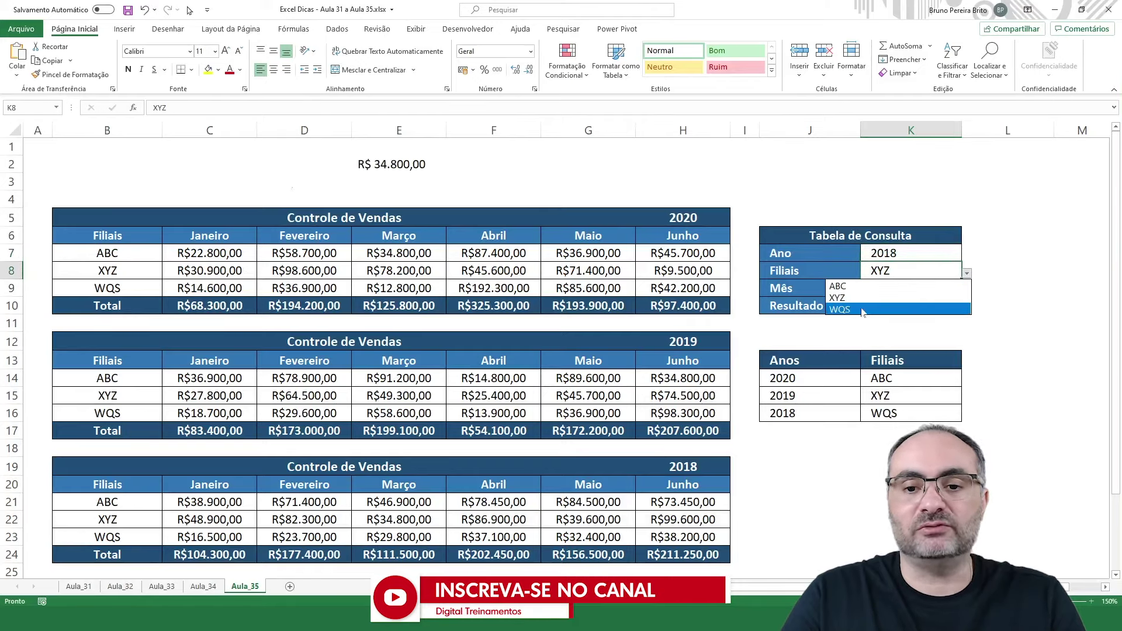
click(842, 309)
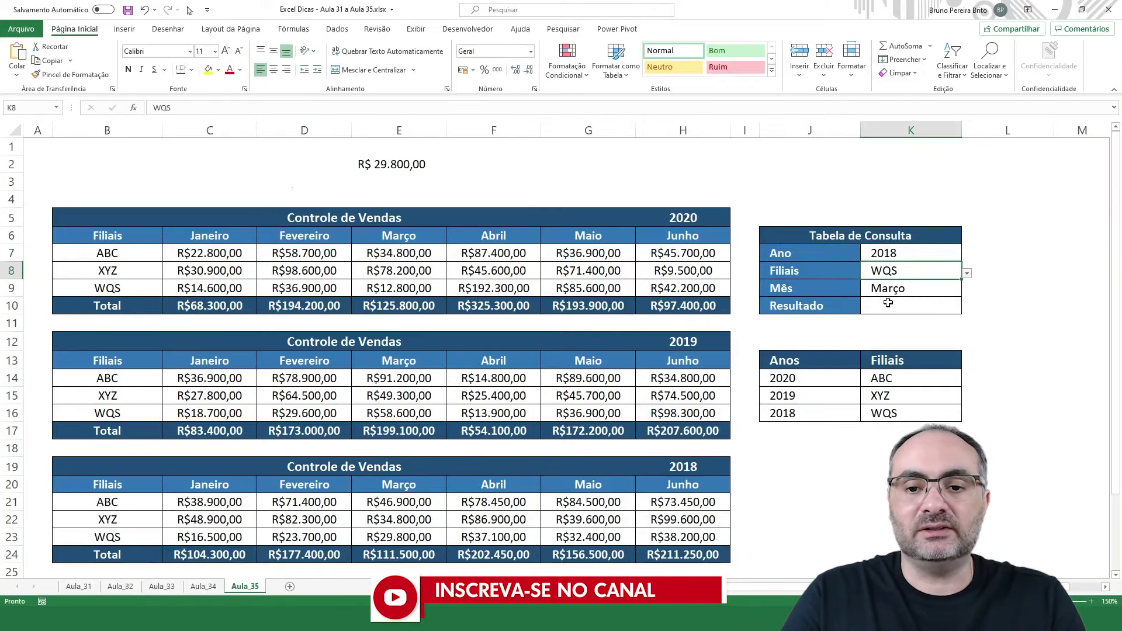
click(922, 289)
click(968, 291)
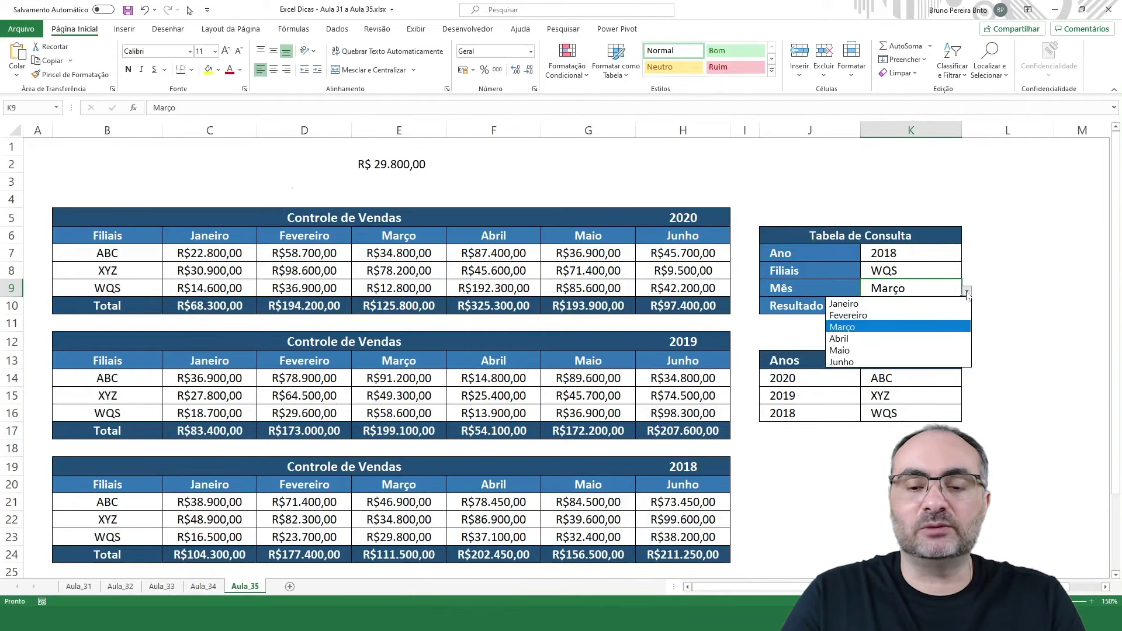
click(867, 315)
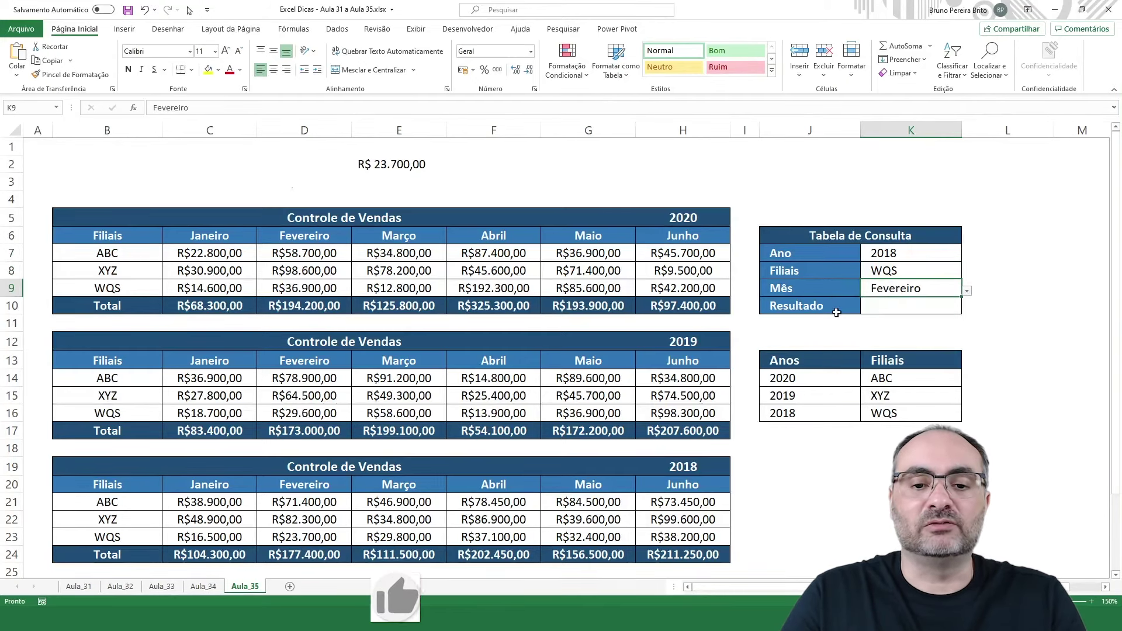
Step: Trace the WQS row and Fevereiro column in the 2018 sales table to check the formula's result
click(724, 462)
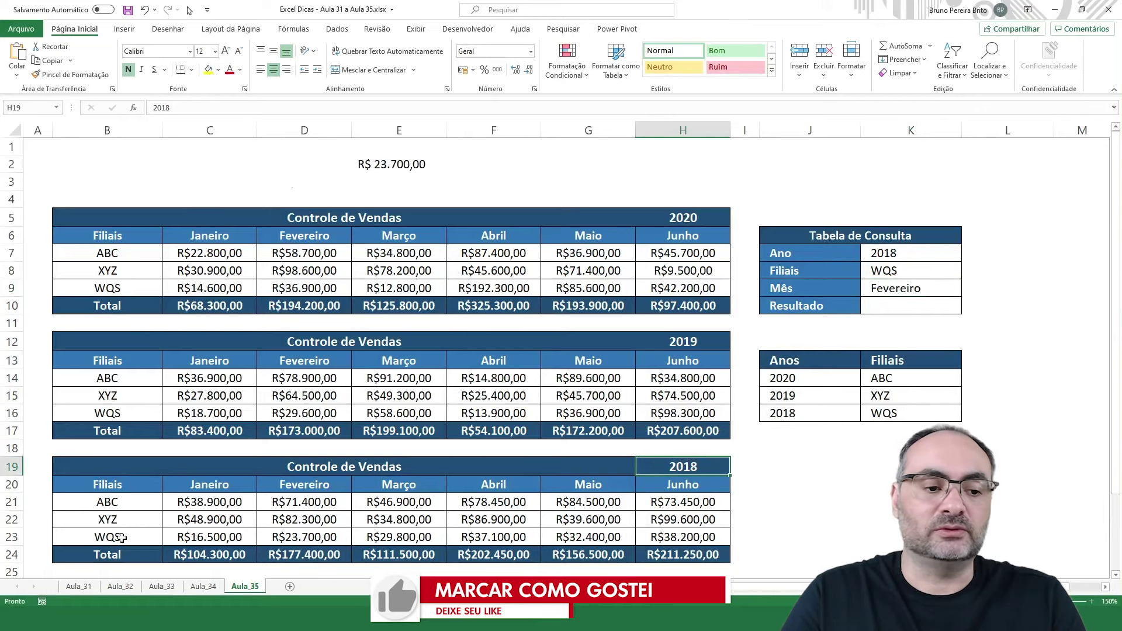
drag(120, 537, 330, 537)
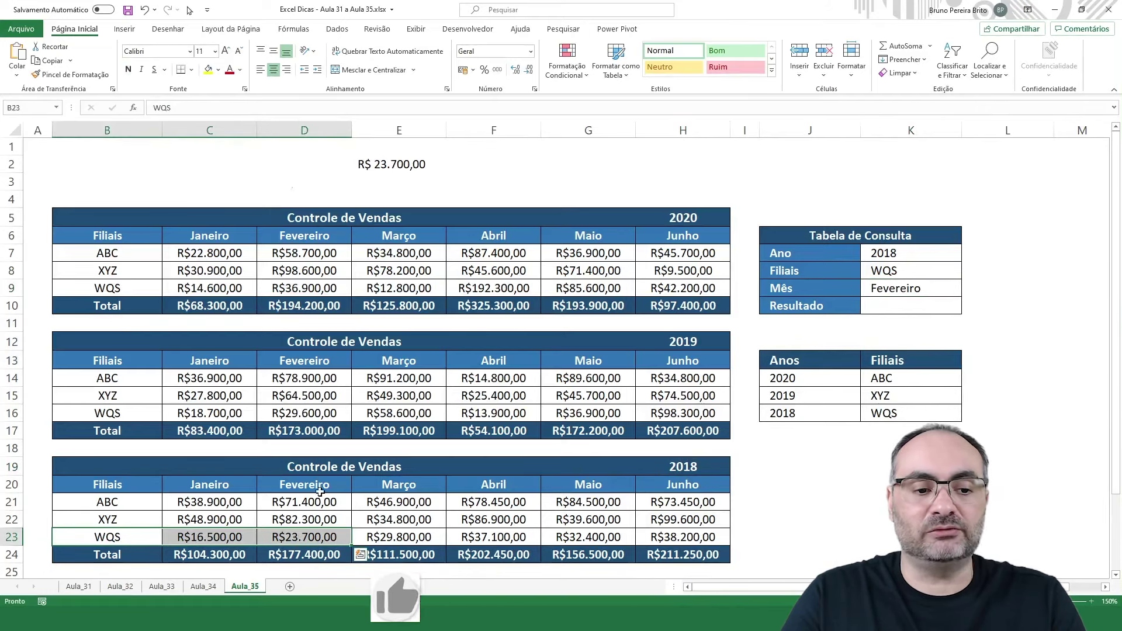
ctrl+drag(319, 492, 317, 538)
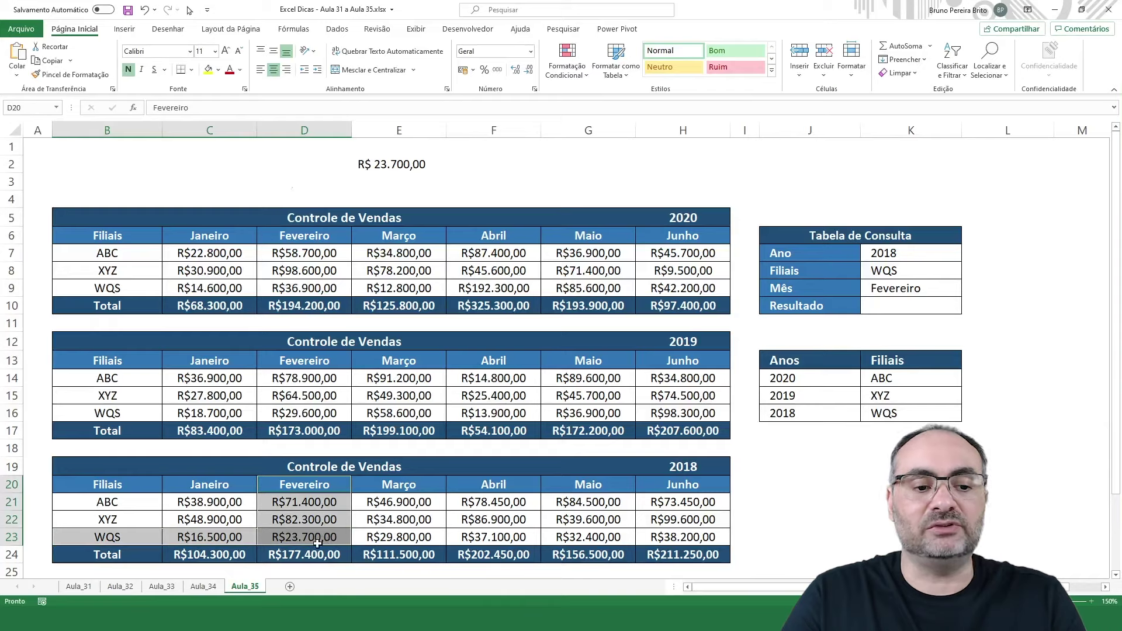
Step: Unmerge B2:H2 and move the ÍNDICE formula from B2 to the Resultado cell K10
click(395, 167)
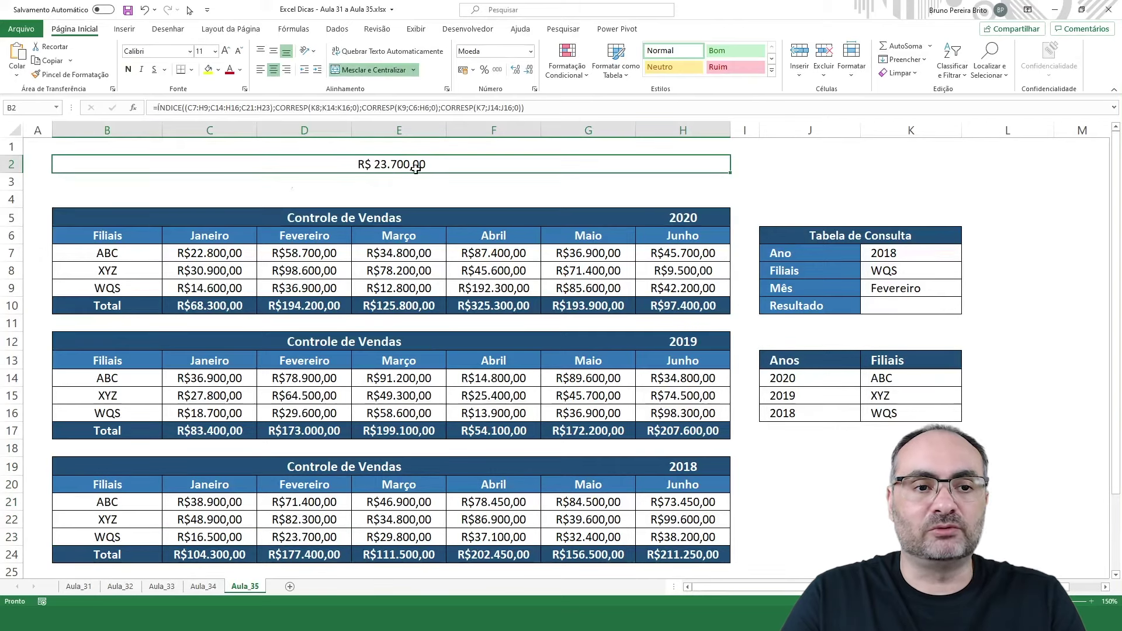
click(386, 70)
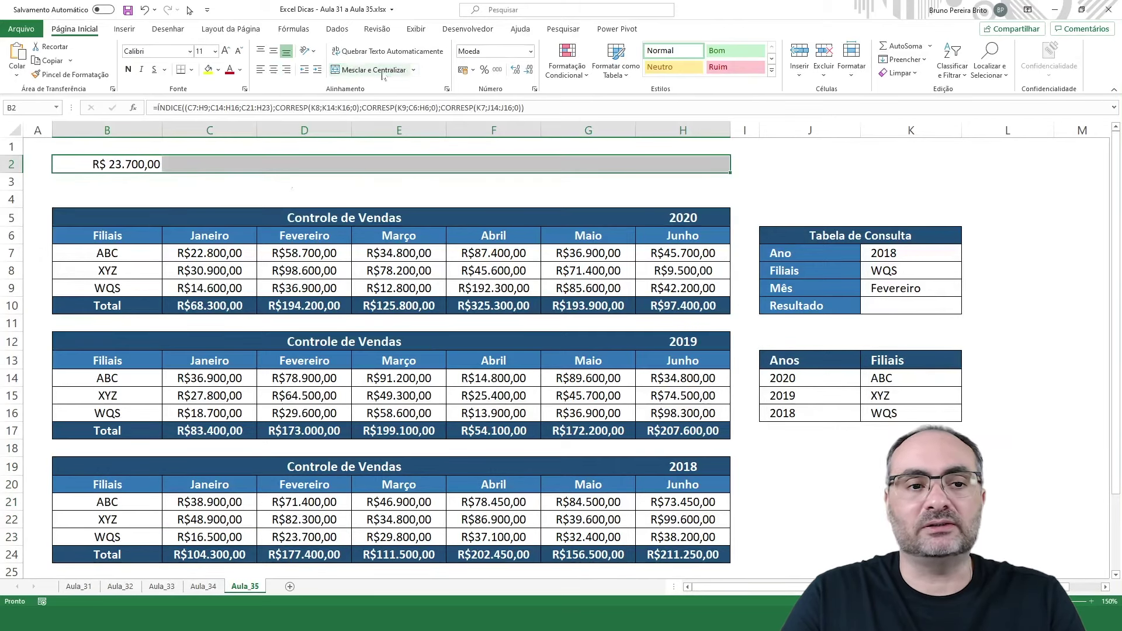
click(111, 165)
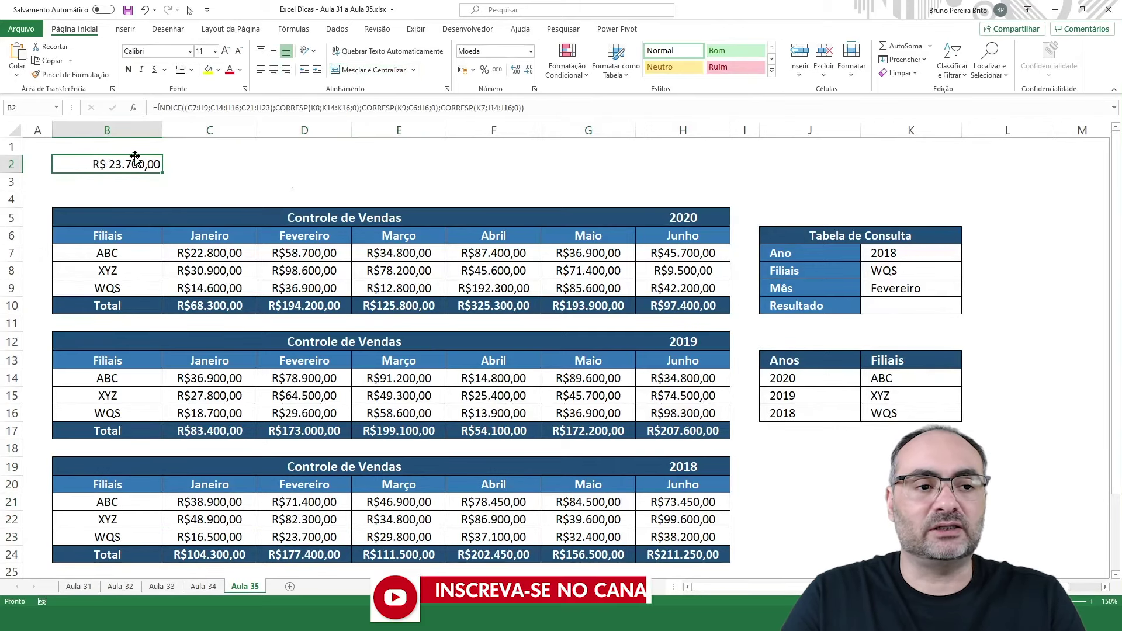
drag(123, 155, 916, 310)
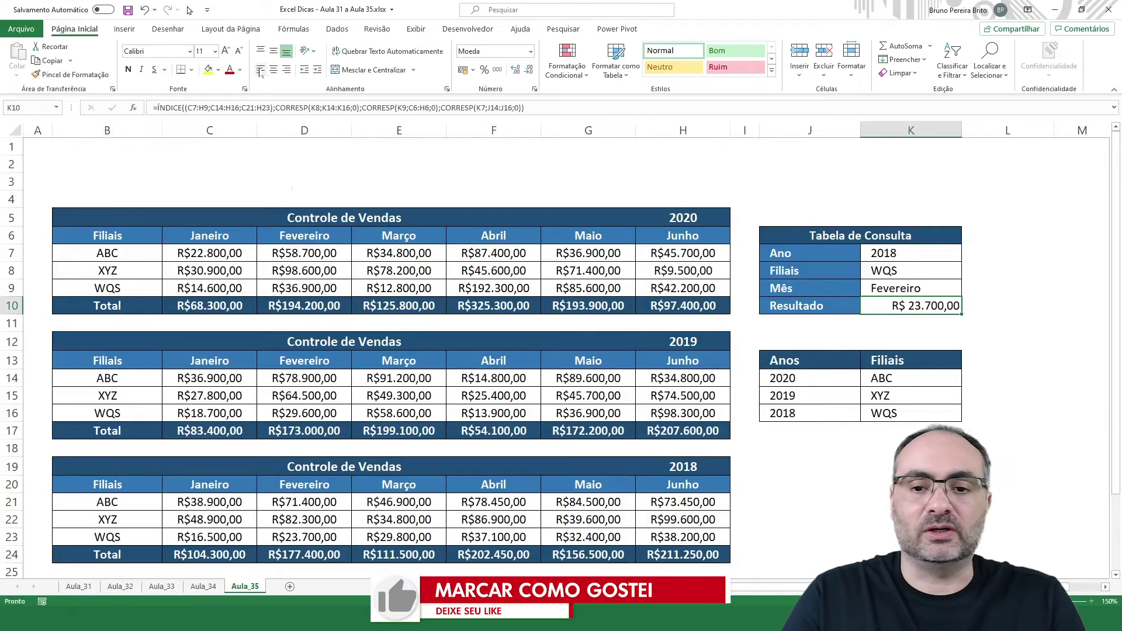
Step: Left-align the Resultado value in K10 and increase its indent by one level
click(260, 70)
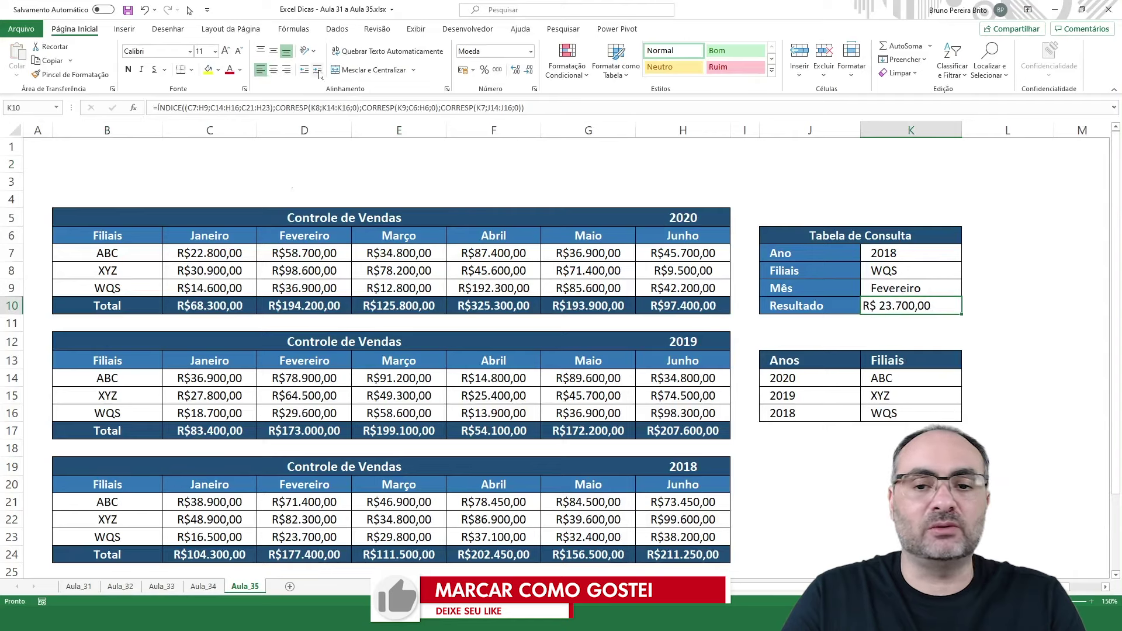
click(317, 70)
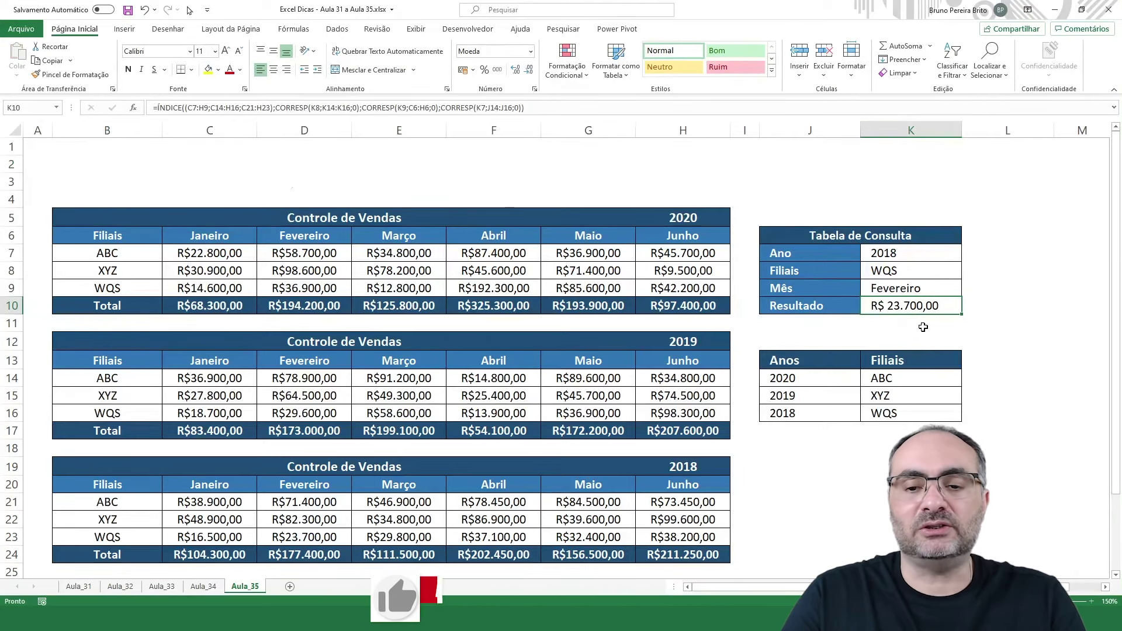
Step: Set the Tabela de Consulta to Ano 2019, Filiais ABC and Mês Março
click(933, 256)
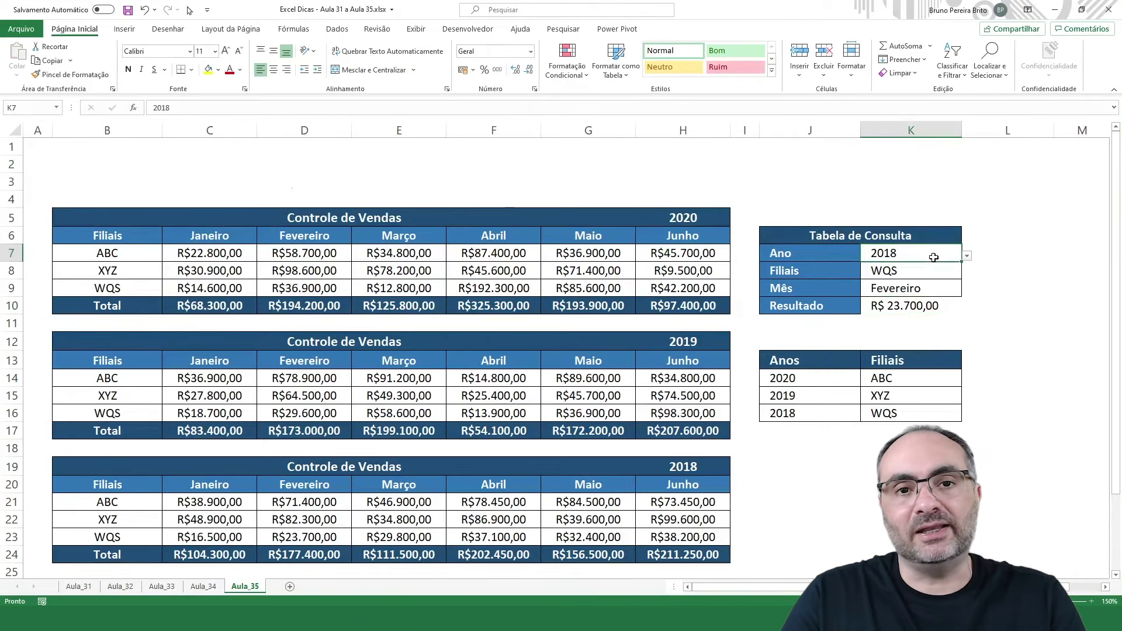
click(967, 256)
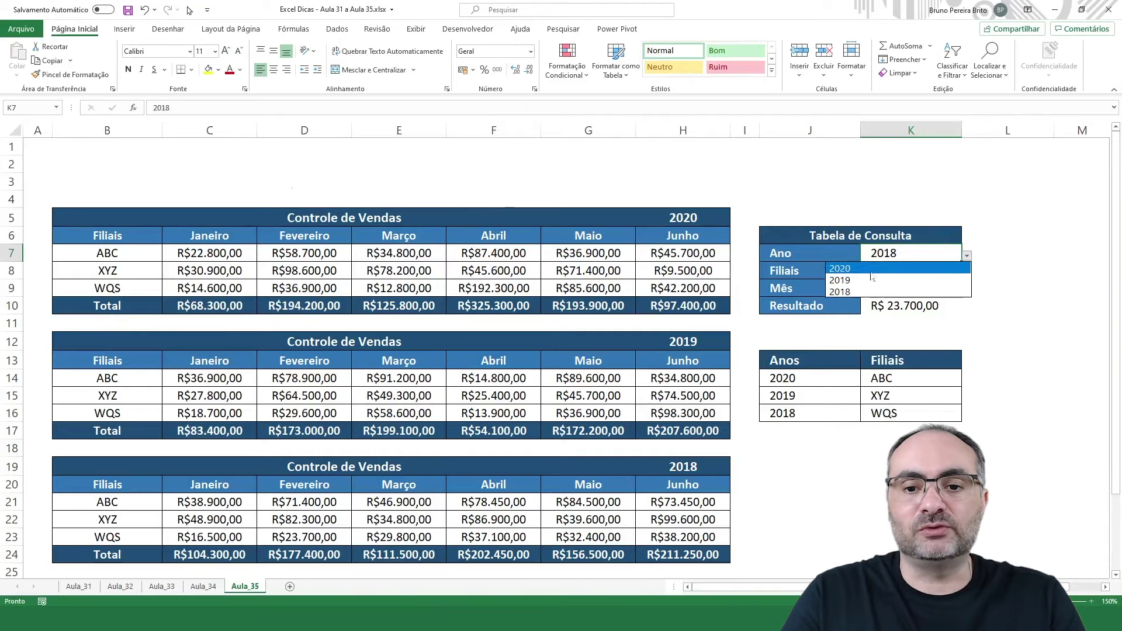
click(922, 275)
click(922, 274)
click(967, 274)
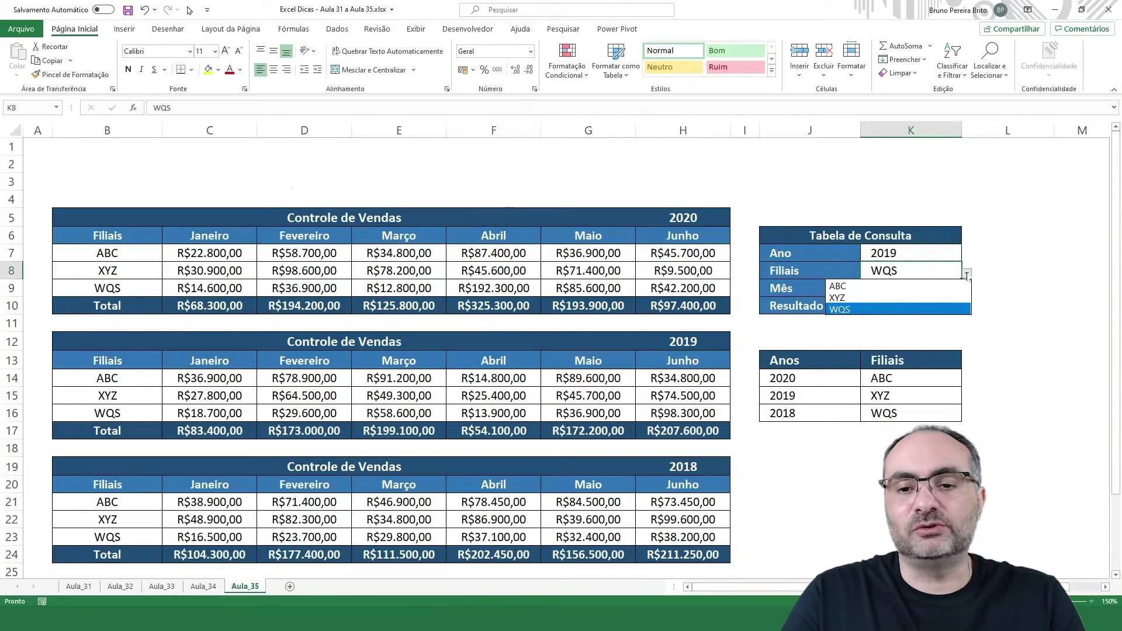
click(871, 289)
click(926, 291)
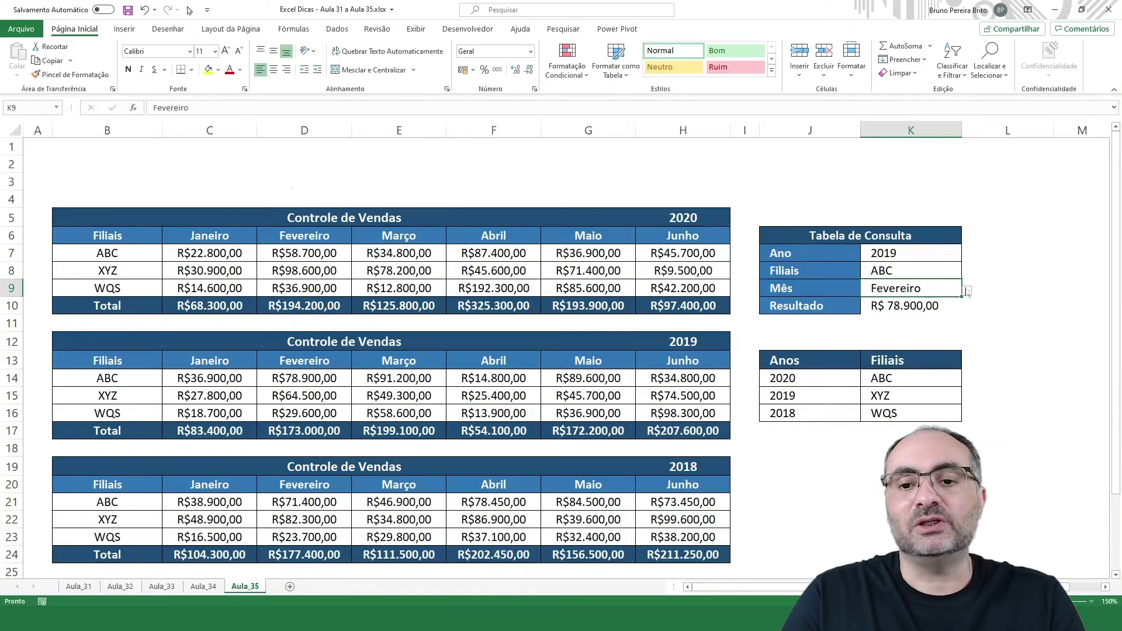
click(967, 290)
click(873, 327)
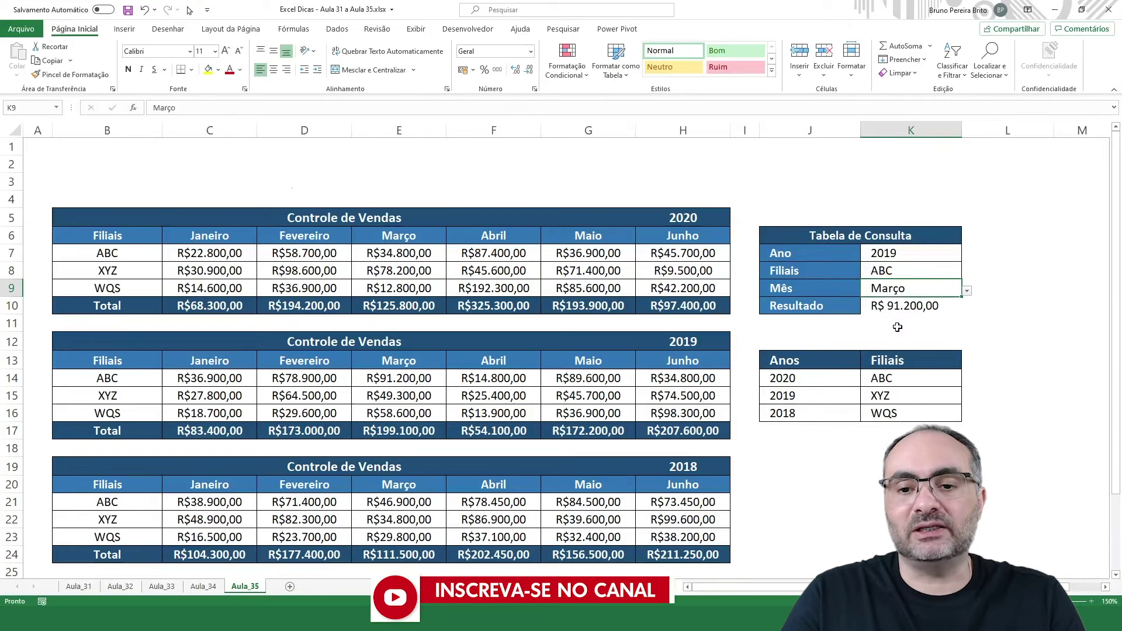
Step: Apply all borders (Todas as Bordas) to the Resultado cell K10
click(919, 306)
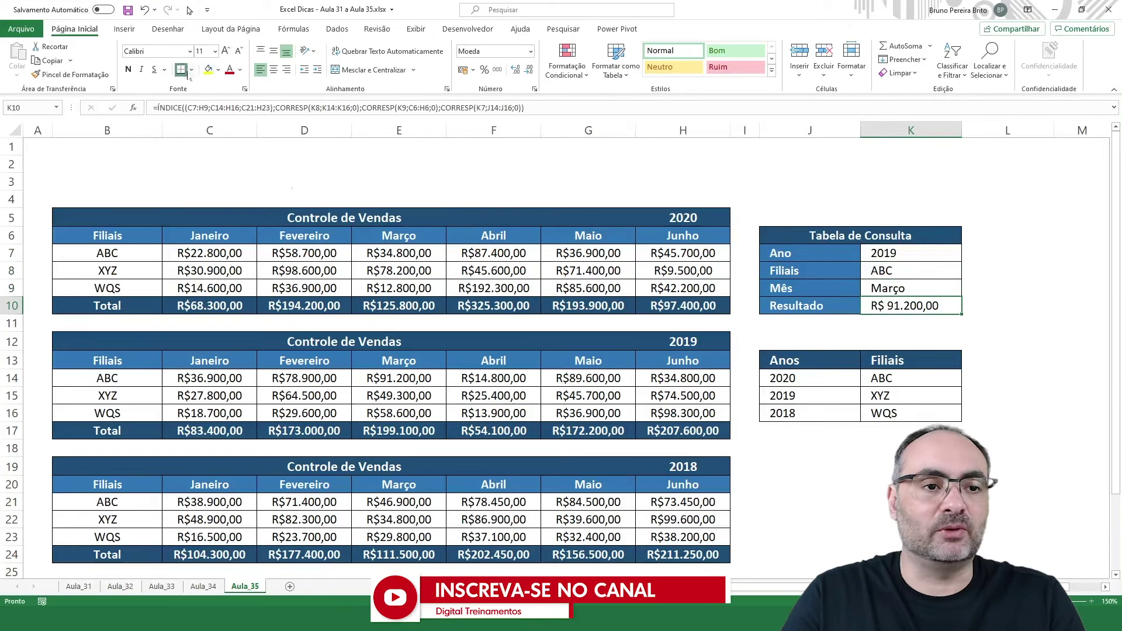
click(193, 70)
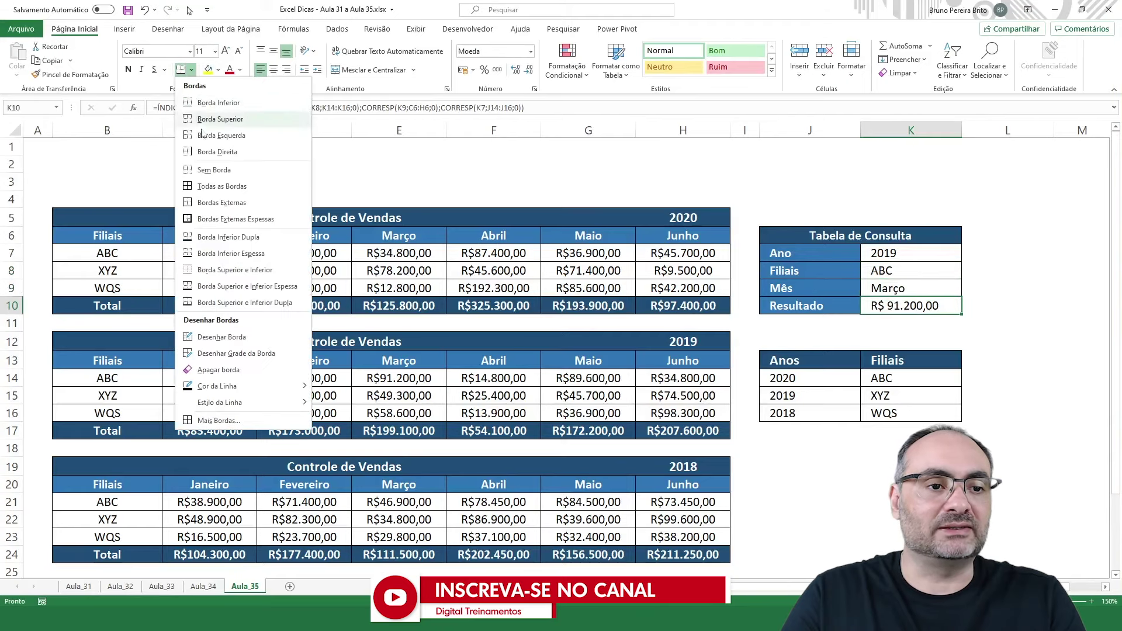
click(225, 185)
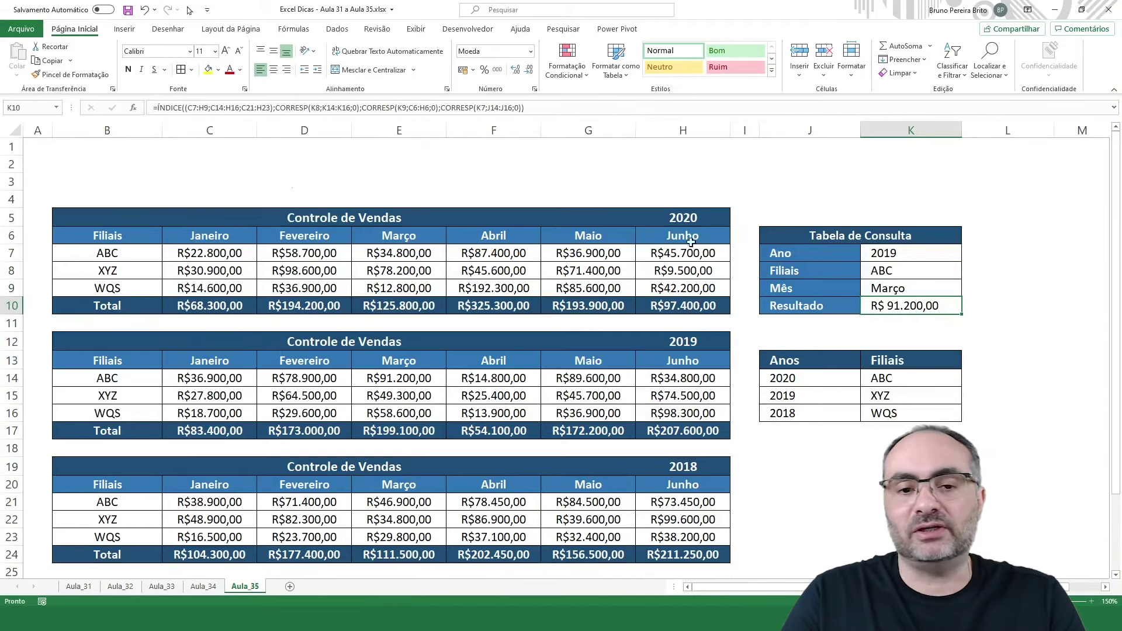